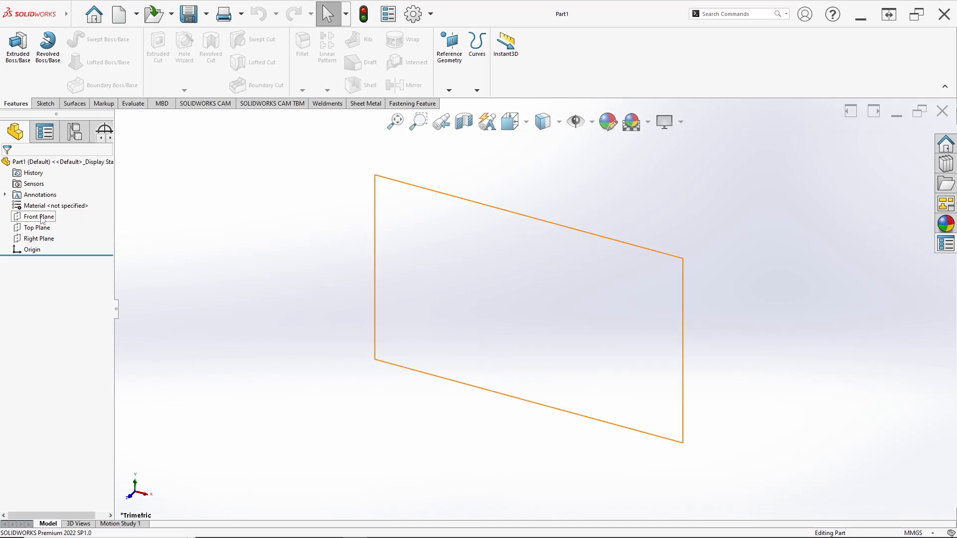
# Start a sketch on the Front Plane and consult the Rocker Arm.PNG reference drawing
pyautogui.rightClick(42, 218)
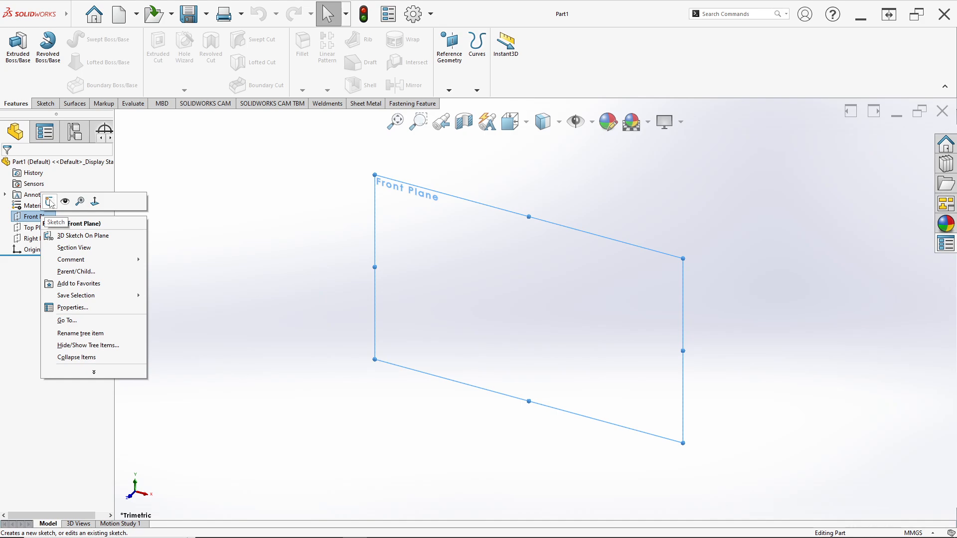
pyautogui.click(50, 201)
pyautogui.hotkey('alt', 'Tab')
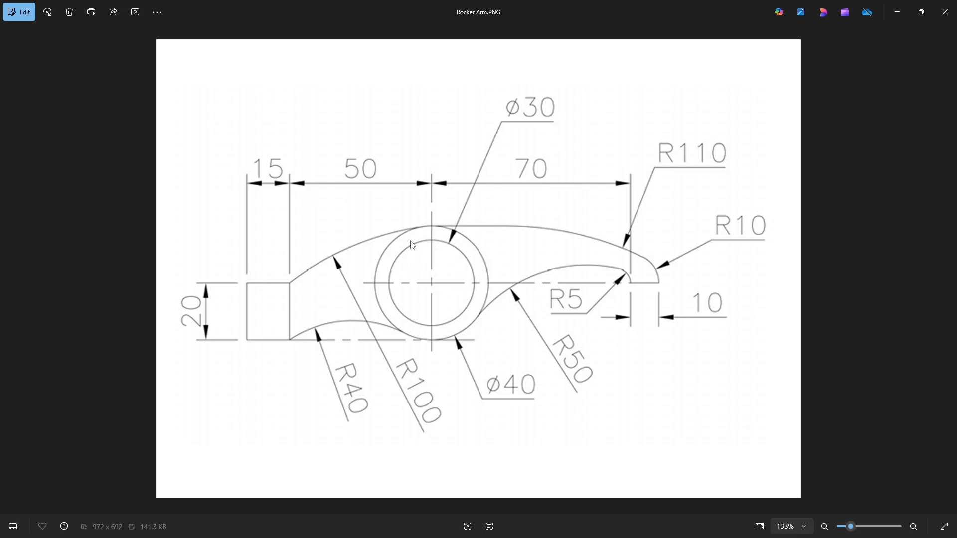
pyautogui.hotkey('alt', 'Tab')
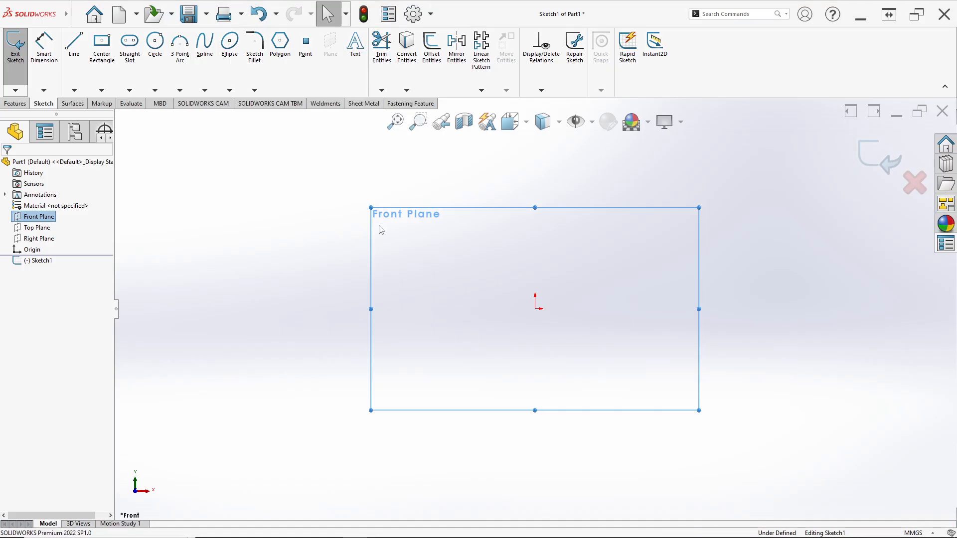
# Sketch two concentric circles centred on the origin, with radii of about 56 mm and 33 mm
pyautogui.click(155, 44)
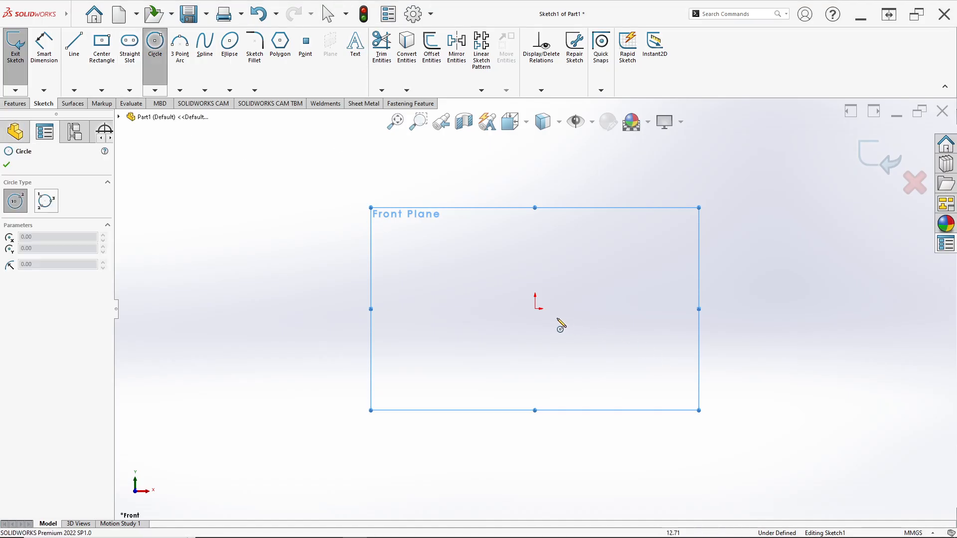
pyautogui.click(536, 310)
pyautogui.click(593, 393)
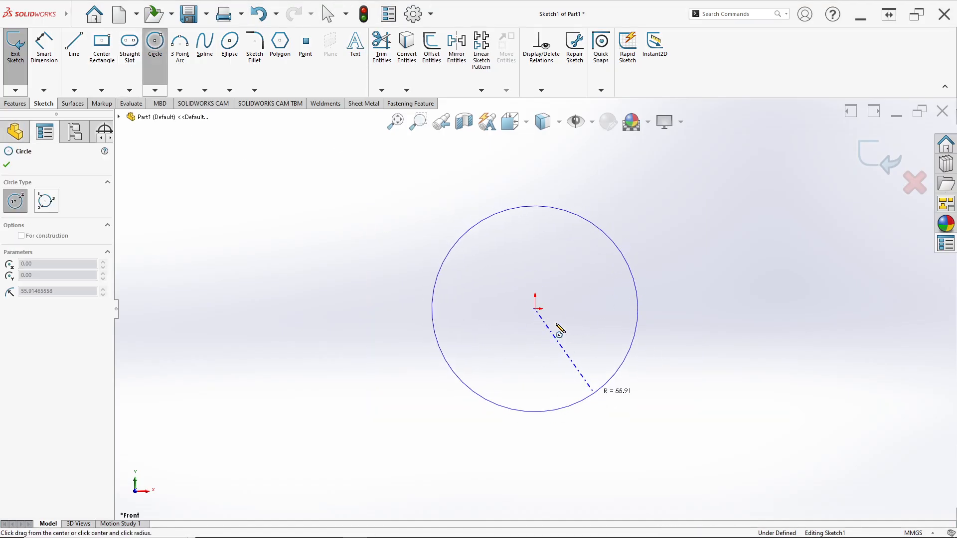
pyautogui.click(535, 309)
pyautogui.click(566, 371)
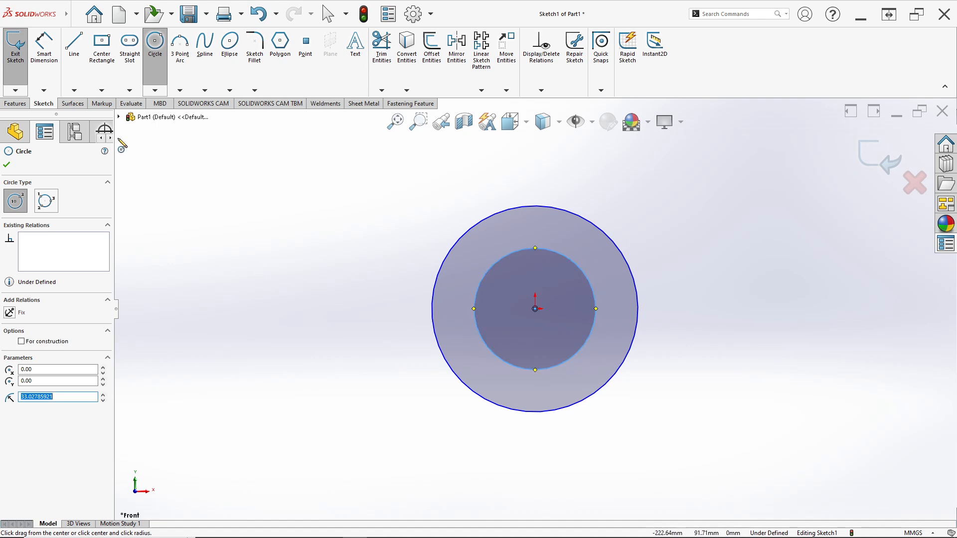
# Dimension the inner circle's diameter as 30 mm, taking the value from the rocker arm drawing
pyautogui.press('d')
pyautogui.click(578, 356)
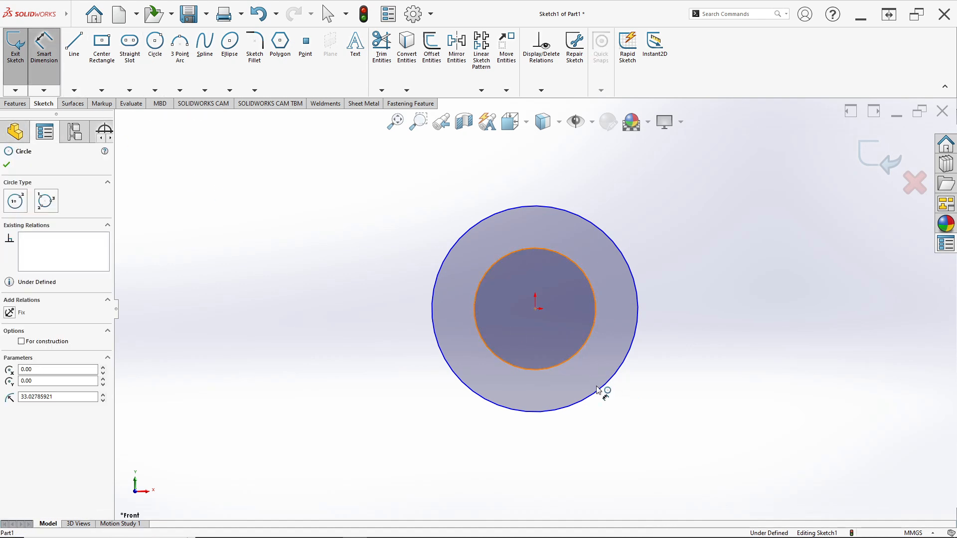
pyautogui.click(681, 419)
pyautogui.hotkey('alt', 'Tab')
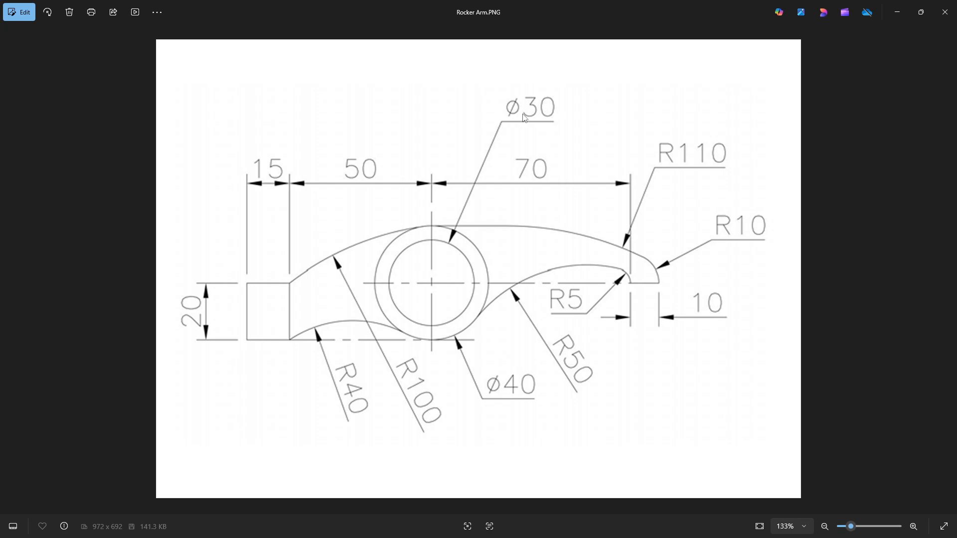
pyautogui.hotkey('alt', 'Tab')
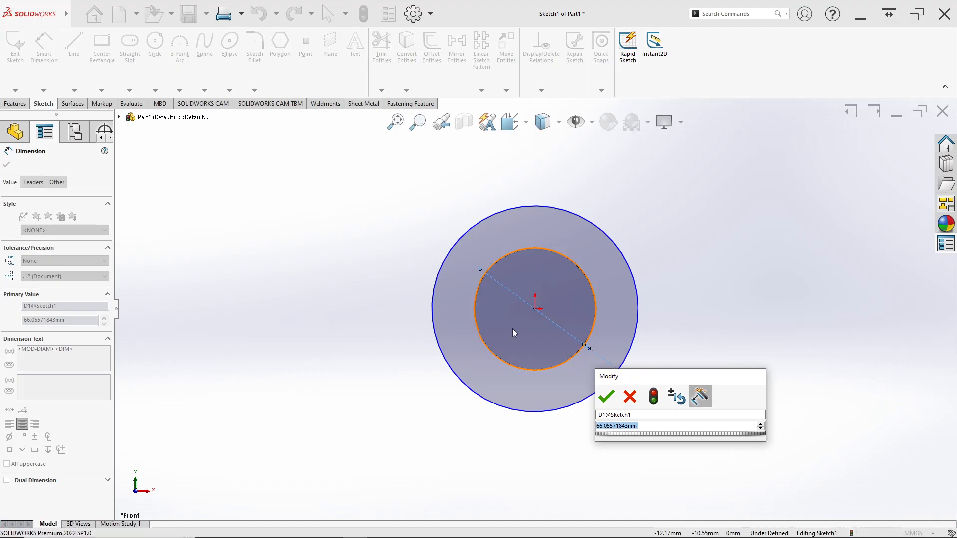
pyautogui.write('30')
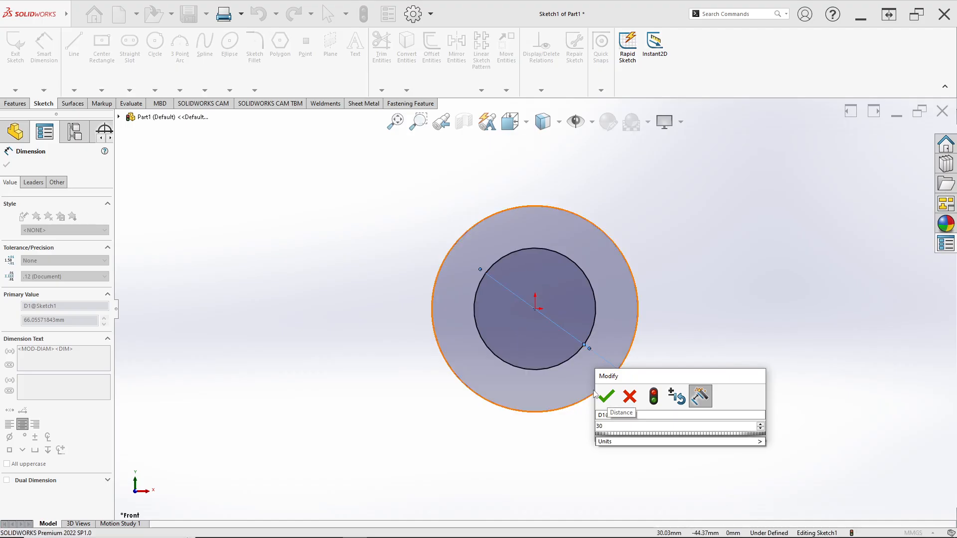
pyautogui.click(612, 401)
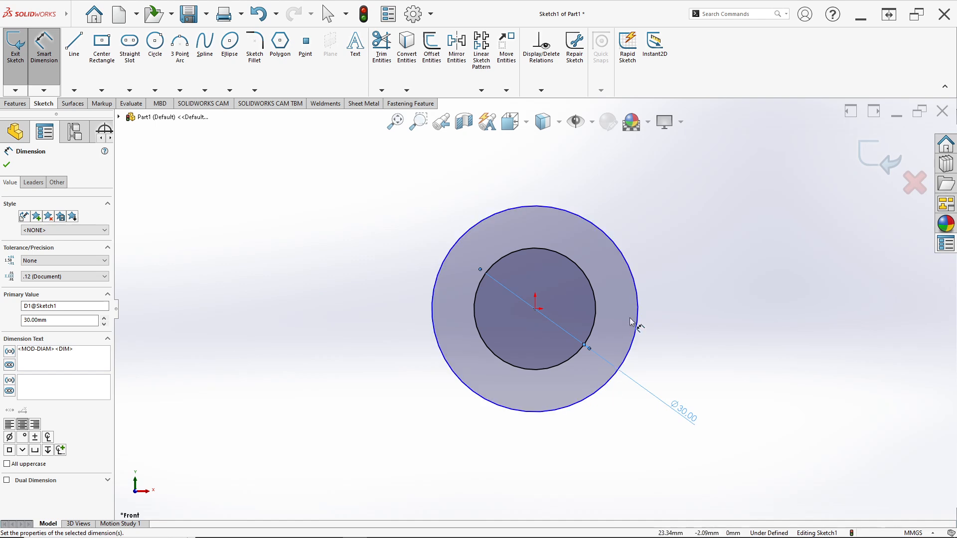
# Dimension the outer circle's diameter as 40 mm, taking the value from the rocker arm drawing
pyautogui.click(629, 367)
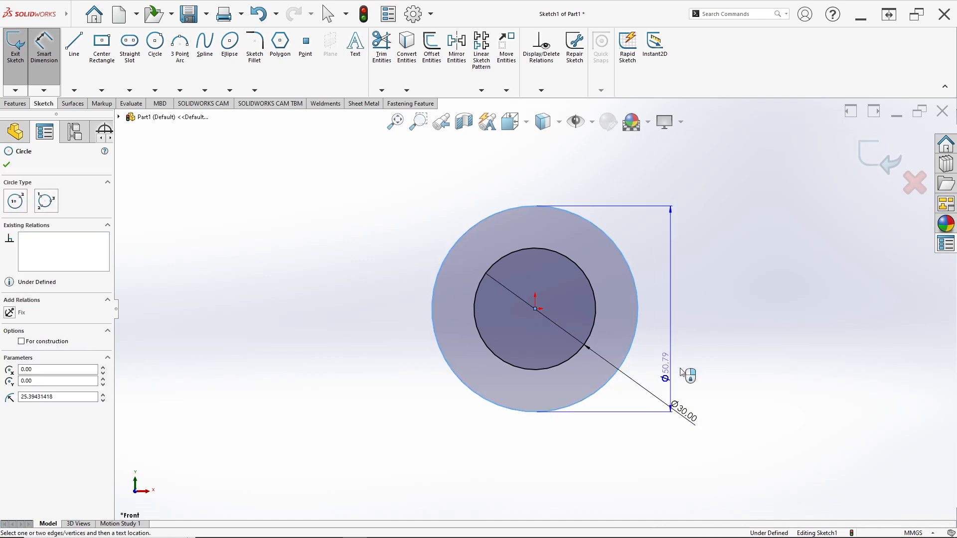
pyautogui.click(662, 372)
pyautogui.click(659, 380)
pyautogui.hotkey('alt', 'Tab')
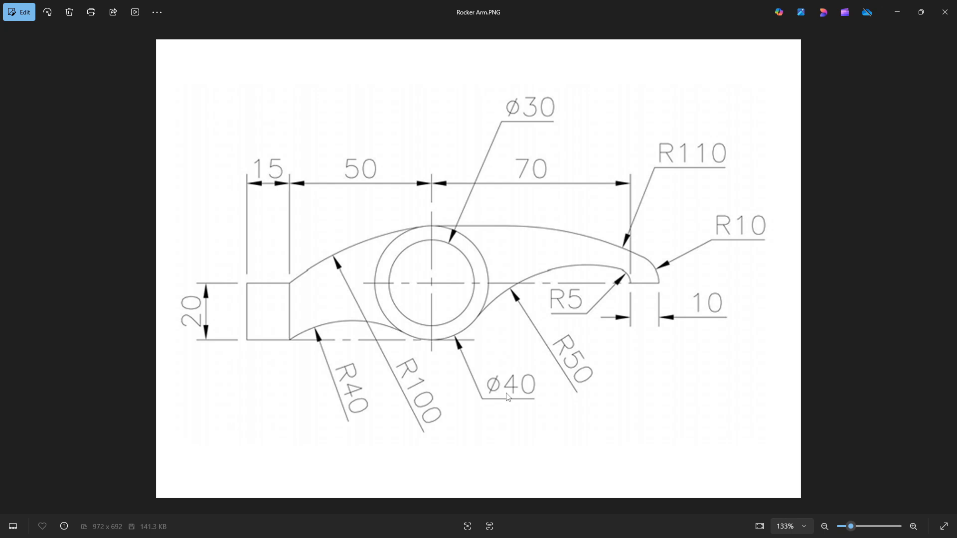
pyautogui.hotkey('alt', 'Tab')
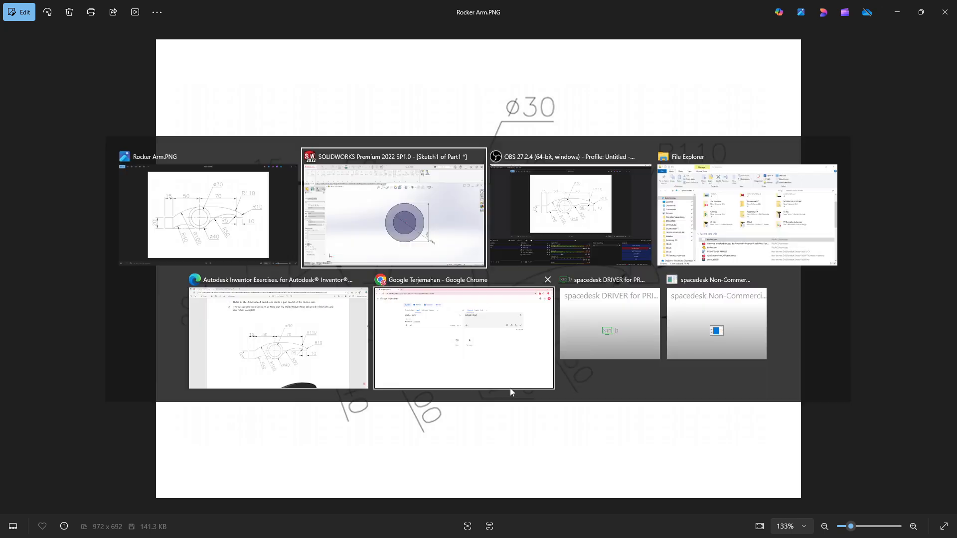
pyautogui.write('40')
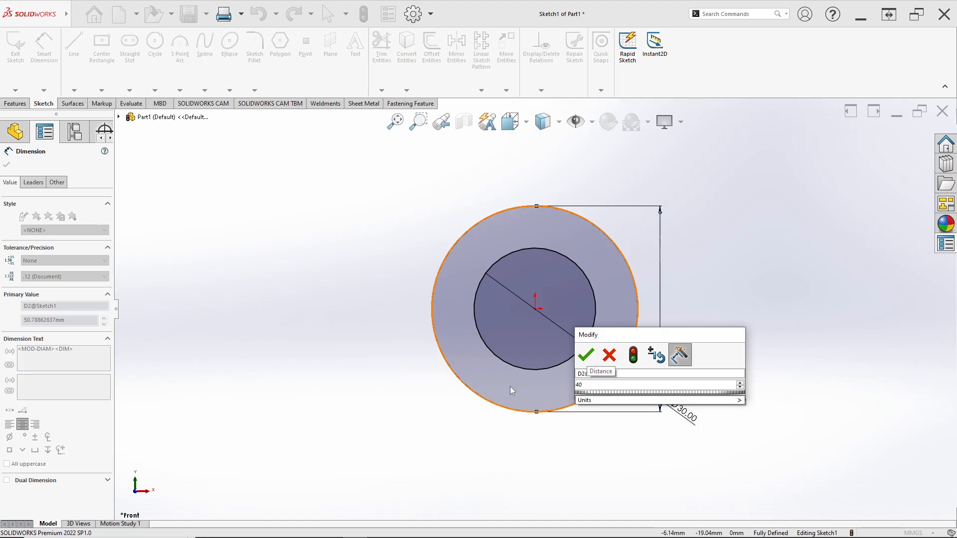
pyautogui.press('Return')
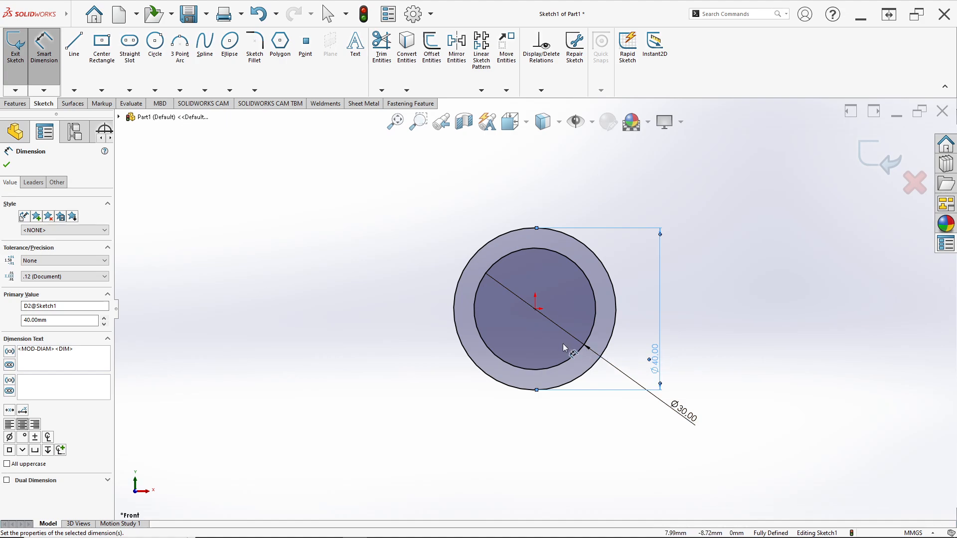
# Check the rocker arm drawing and sketch a horizontal centerline about 72 mm long from the origin toward positive X
pyautogui.hotkey('alt', 'Tab')
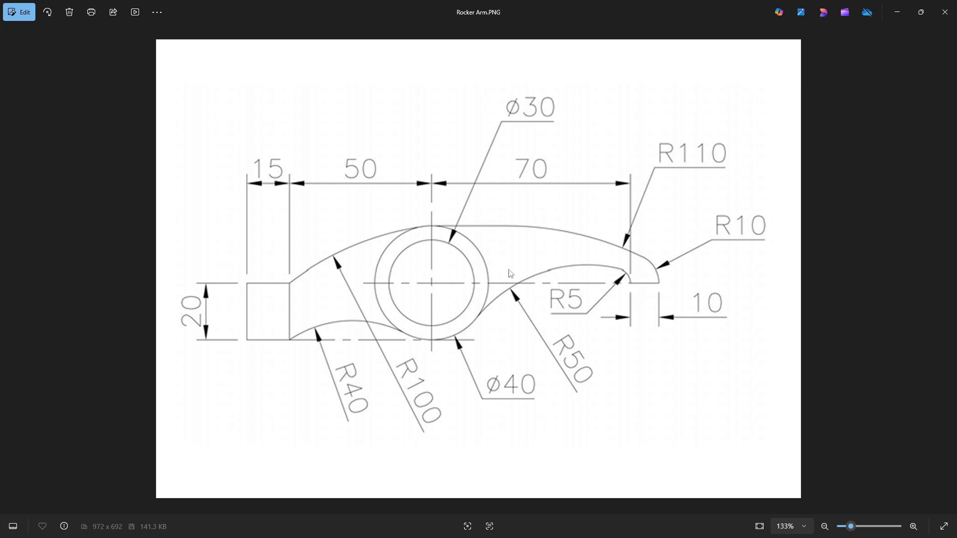
pyautogui.hotkey('alt', 'Tab')
pyautogui.click(73, 90)
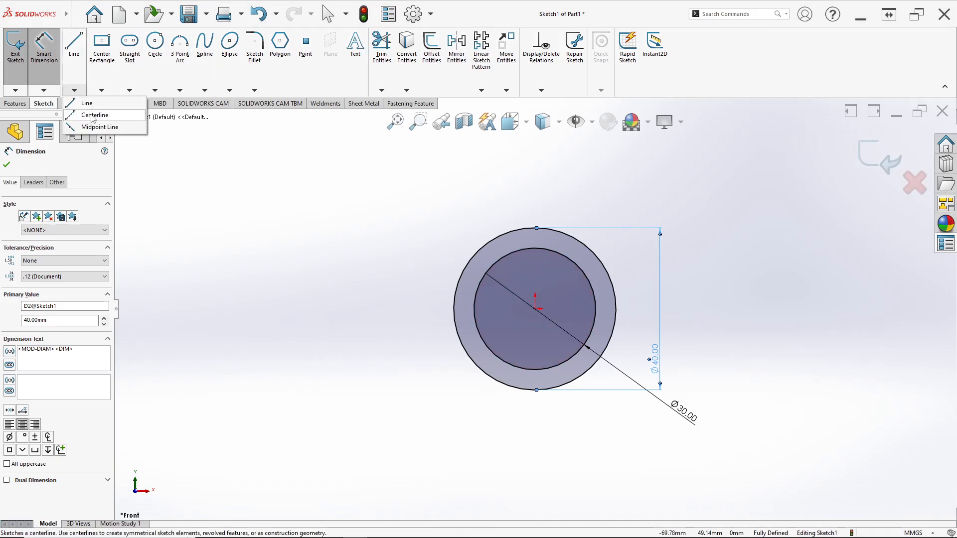
pyautogui.click(92, 116)
pyautogui.click(536, 309)
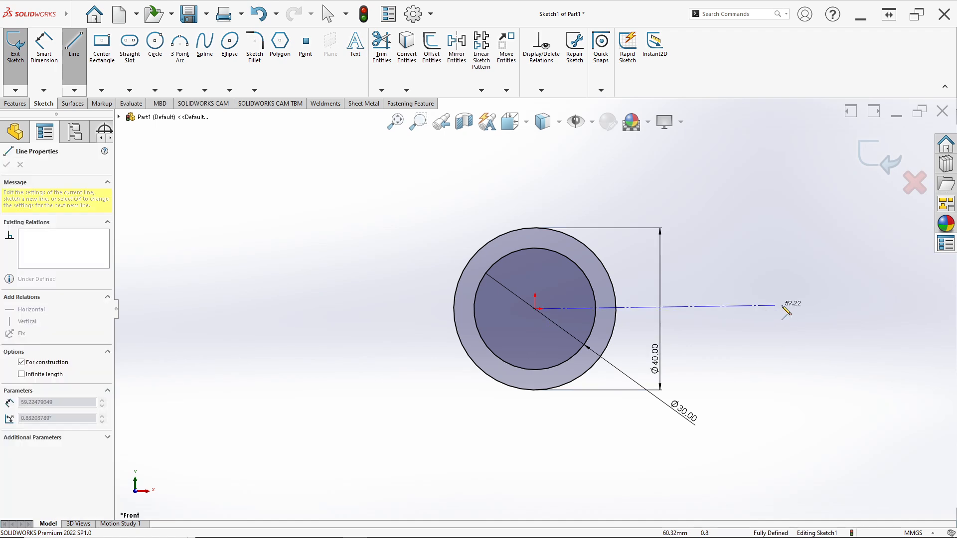
pyautogui.click(828, 309)
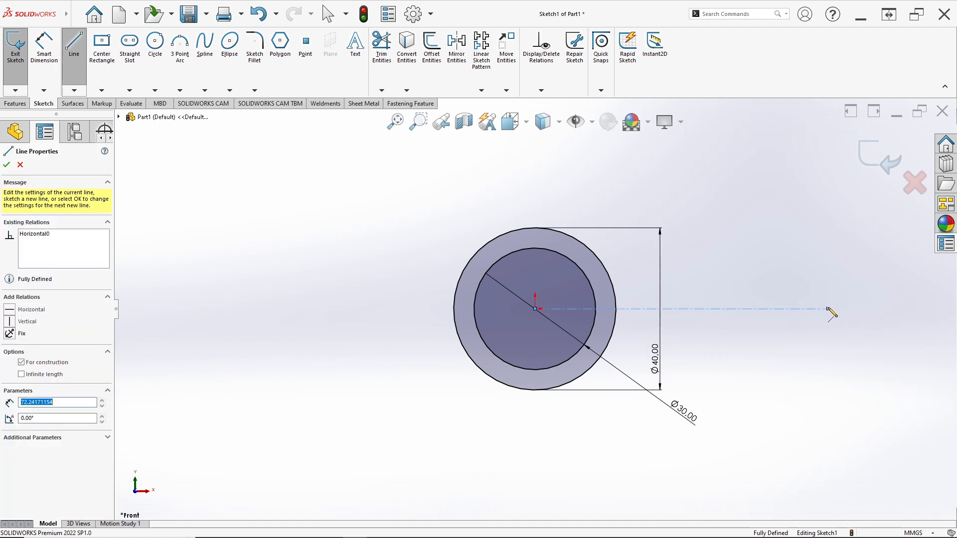
# Dimension the horizontal centerline's length as 70 mm, as given in the rocker arm drawing
pyautogui.click(52, 84)
pyautogui.click(665, 309)
pyautogui.click(642, 185)
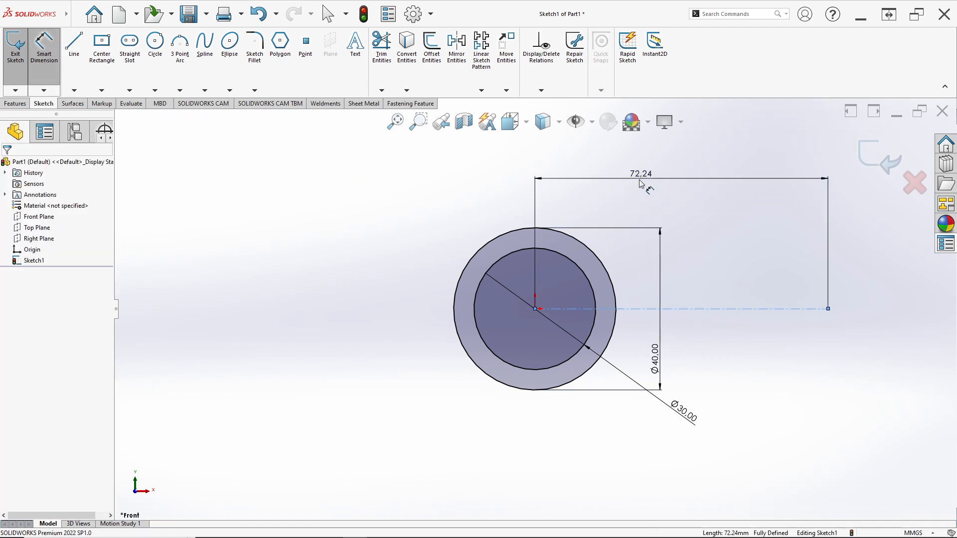
pyautogui.hotkey('alt', 'Tab')
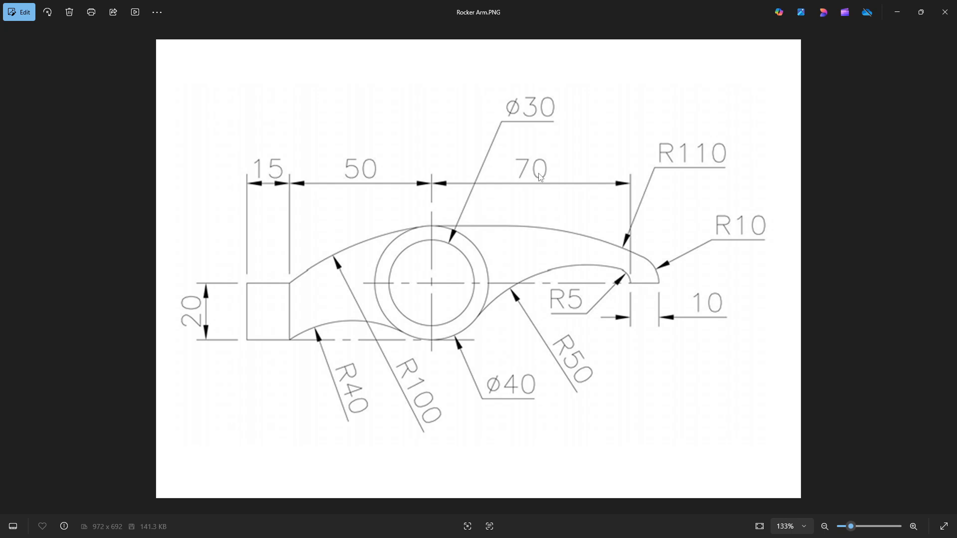
pyautogui.hotkey('alt', 'Tab')
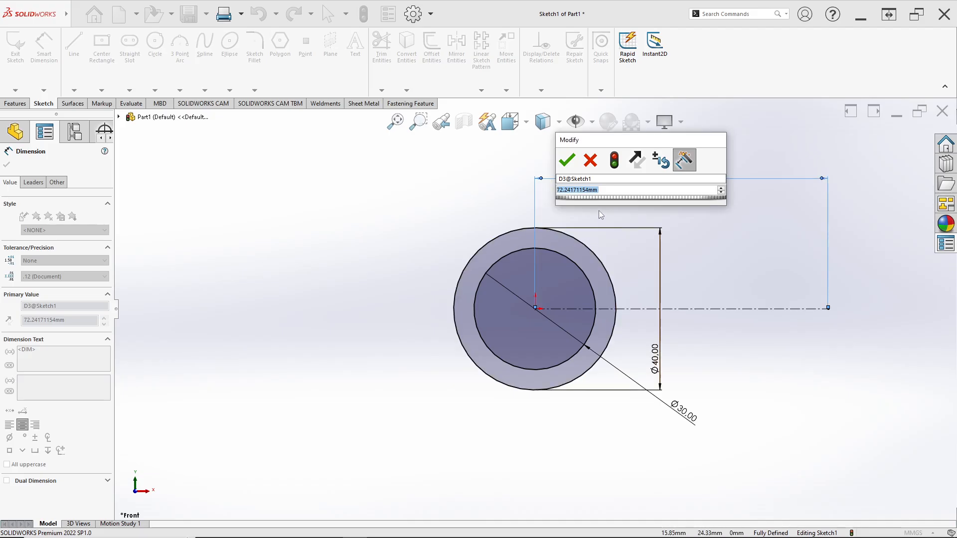
pyautogui.write('70')
pyautogui.press('Return')
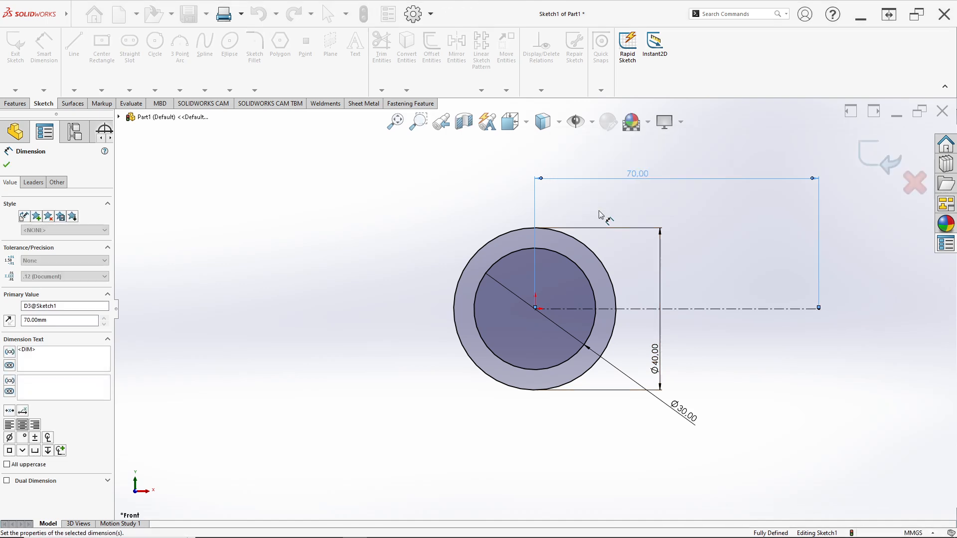
# Sketch a circle of about 7.6 mm radius centred on the centerline, passing through the centerline's outer endpoint
pyautogui.scroll(-2, 804, 299)
pyautogui.scroll(3, 782, 339)
pyautogui.scroll(-1, 609, 296)
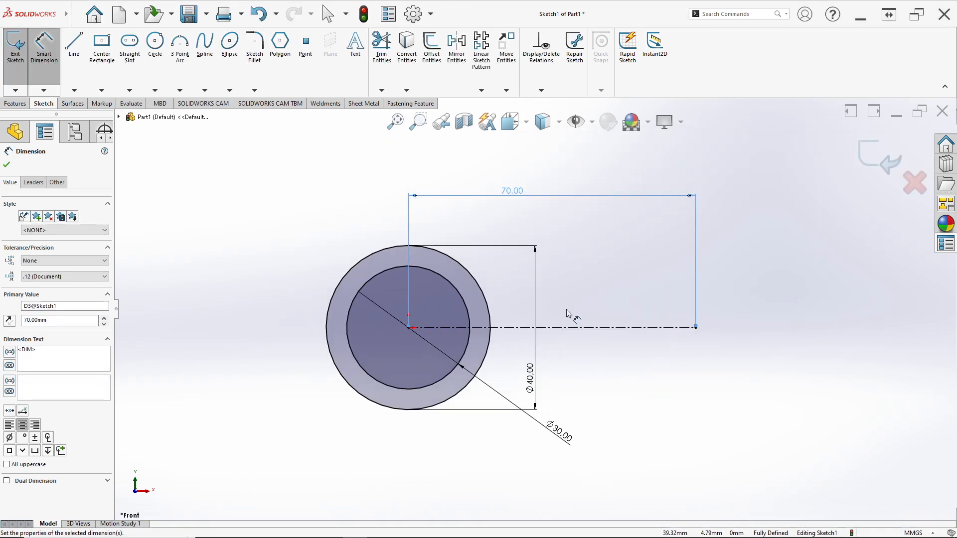
pyautogui.hotkey('alt', 'Tab')
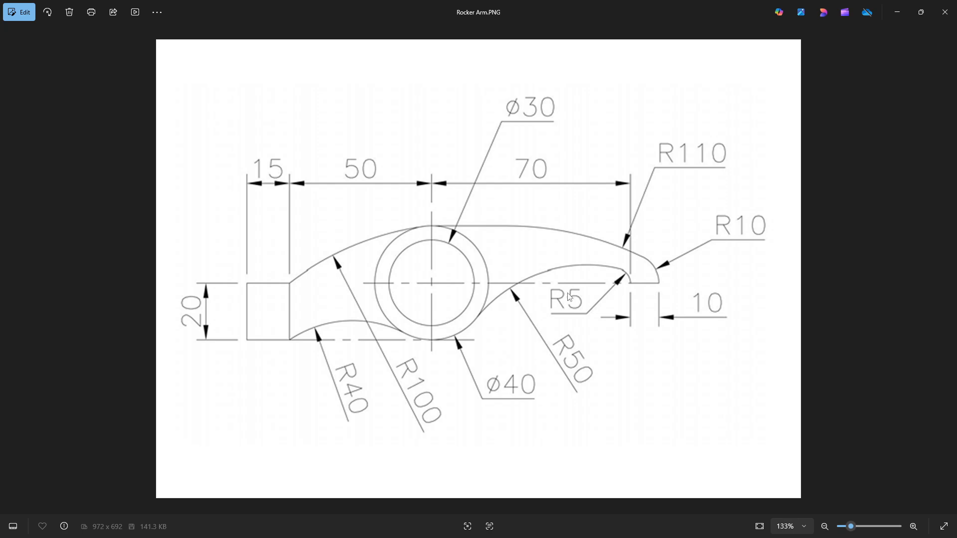
pyautogui.hotkey('alt', 'Tab')
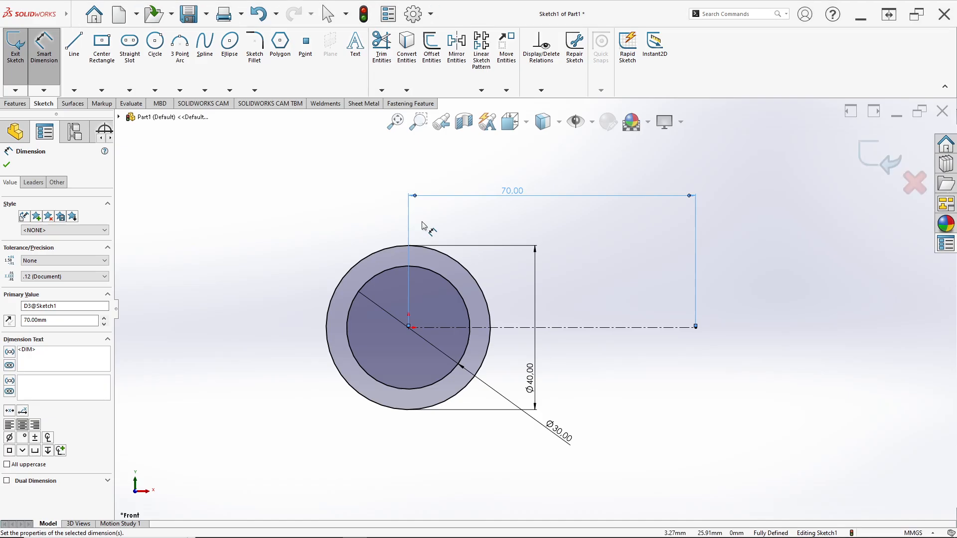
pyautogui.click(155, 44)
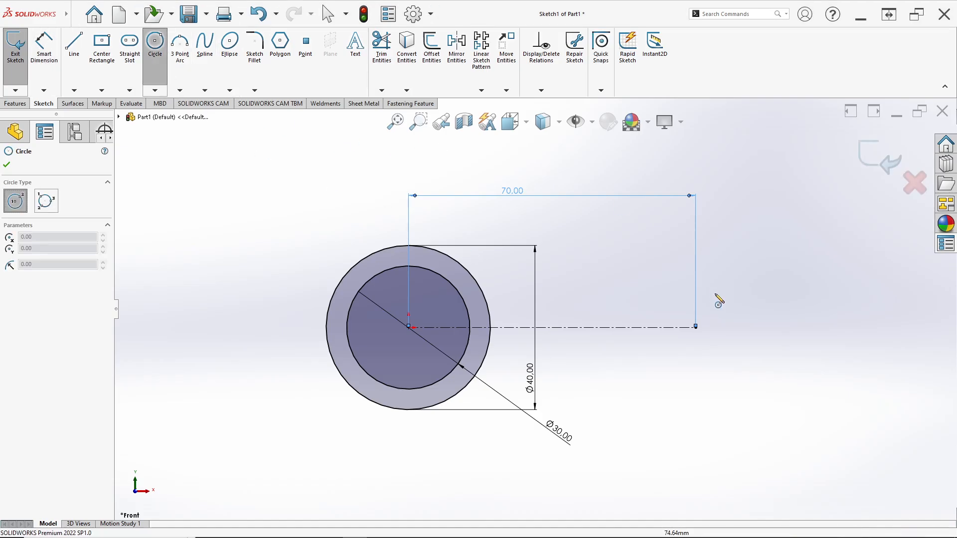
pyautogui.click(664, 327)
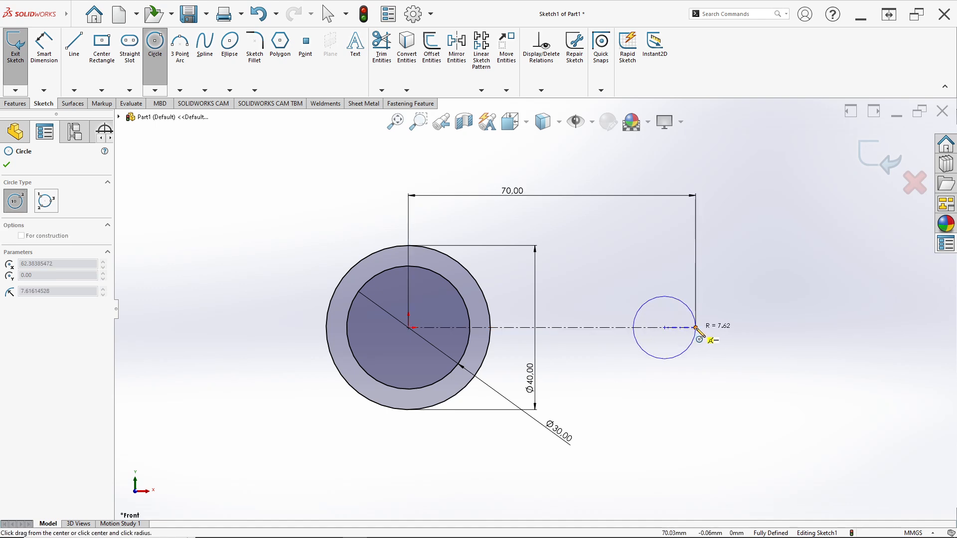
pyautogui.click(695, 327)
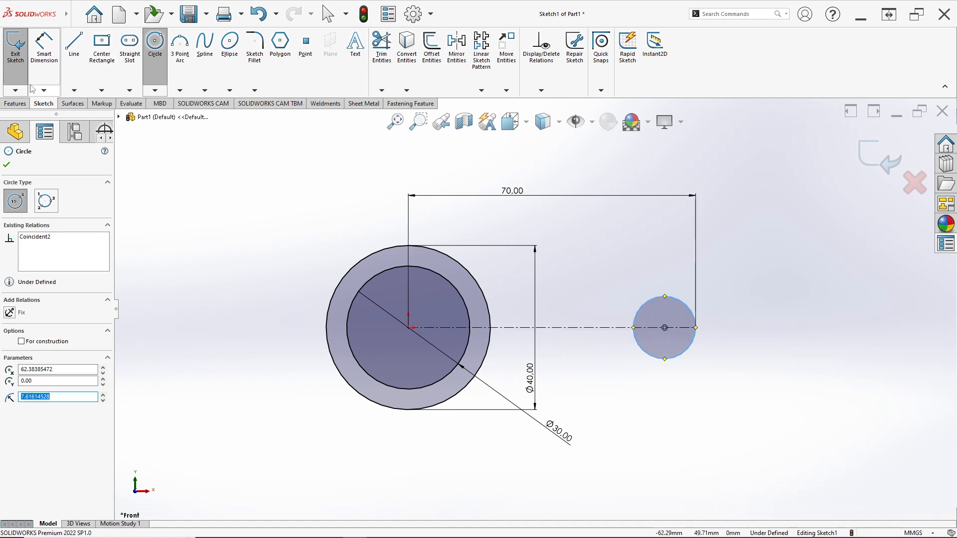
# Dimension the small circle's diameter as 10 mm to match the R5 radius in the rocker arm drawing
pyautogui.click(43, 45)
pyautogui.click(674, 361)
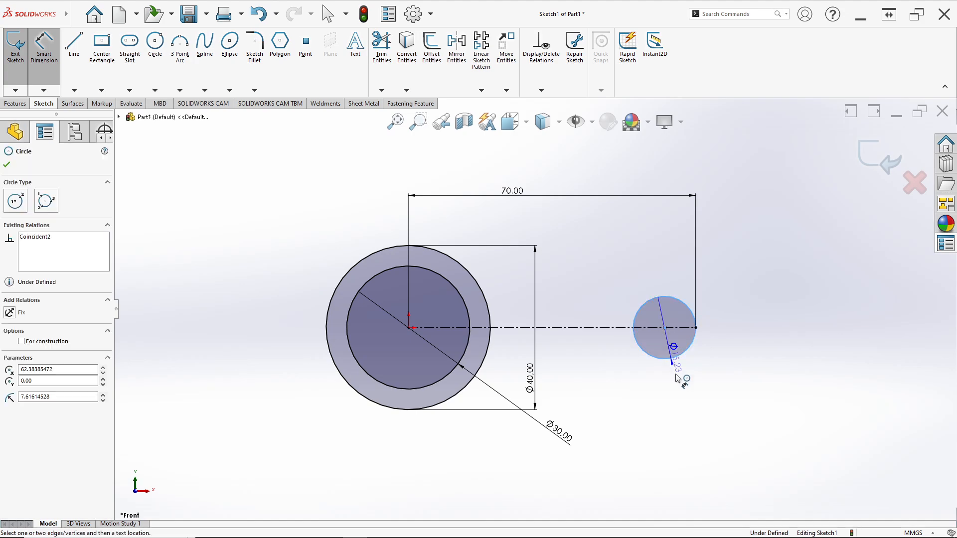
pyautogui.click(667, 394)
pyautogui.hotkey('alt', 'Tab')
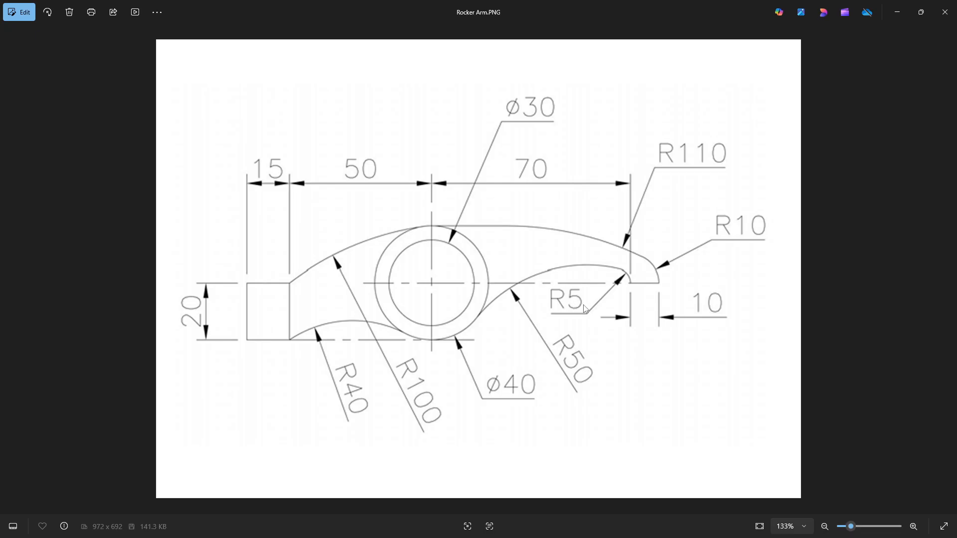
pyautogui.hotkey('alt', 'Tab')
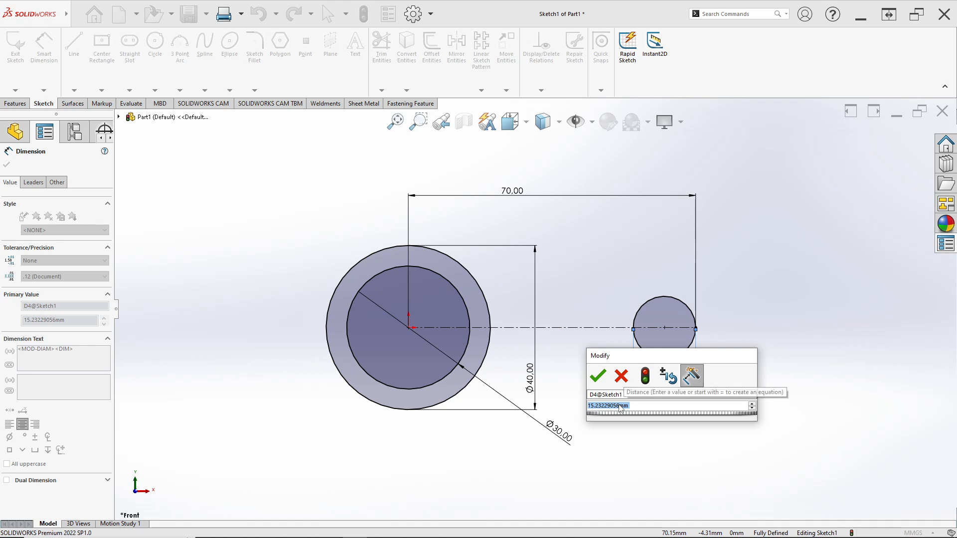
pyautogui.write('10')
pyautogui.press('Return')
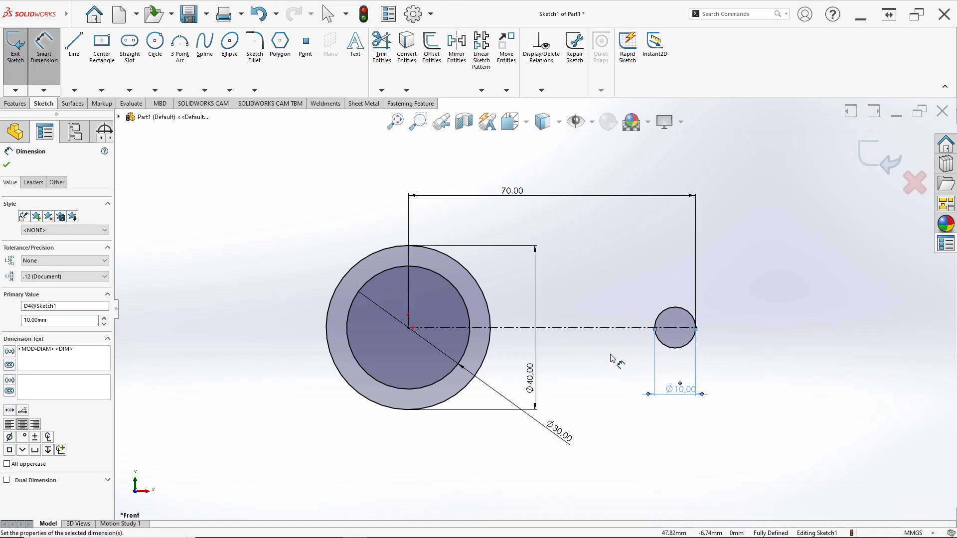
pyautogui.scroll(-1, 683, 338)
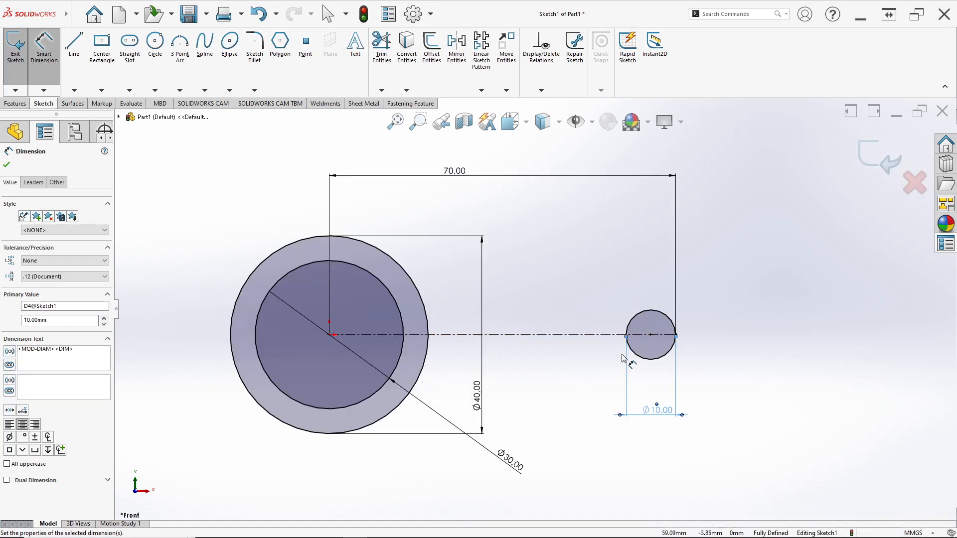
# Check the rocker arm drawing and sketch a three-point arc of about 39 mm radius from the 40 mm circle's lower right to the 10 mm circle's top
pyautogui.hotkey('alt', 'Tab')
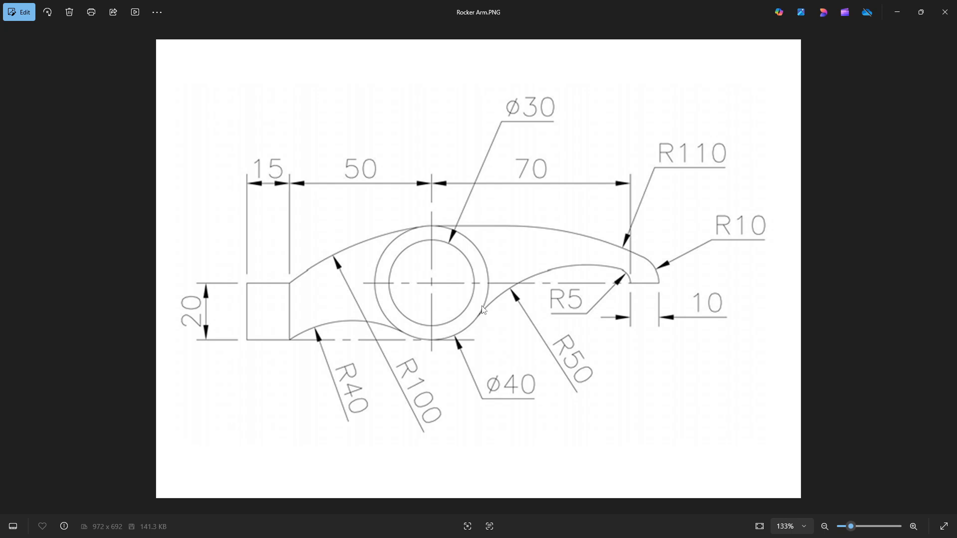
pyautogui.hotkey('alt', 'Tab')
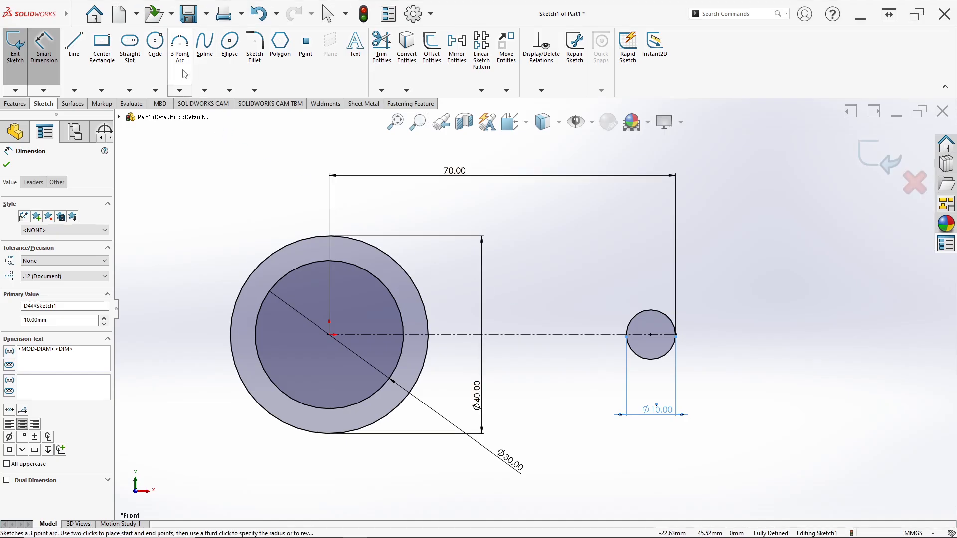
pyautogui.click(181, 50)
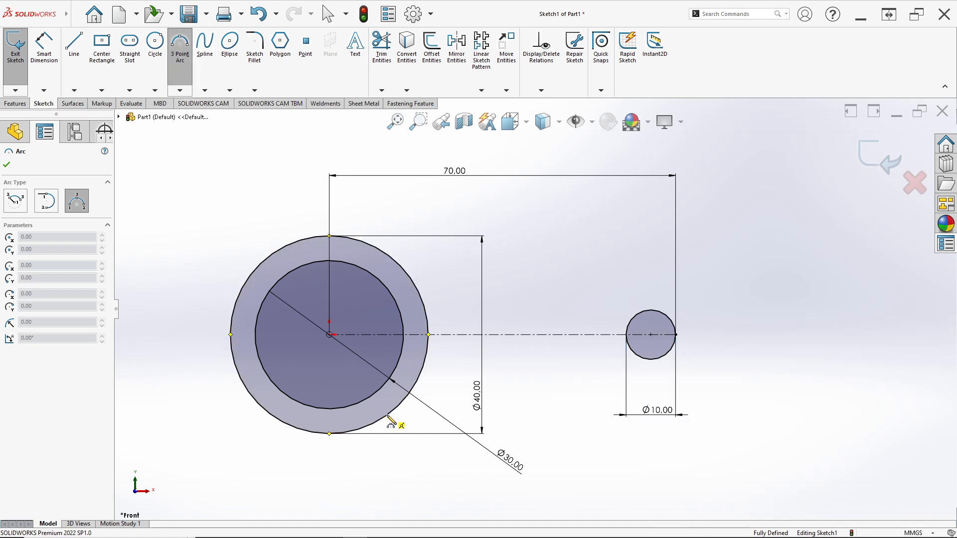
pyautogui.click(387, 416)
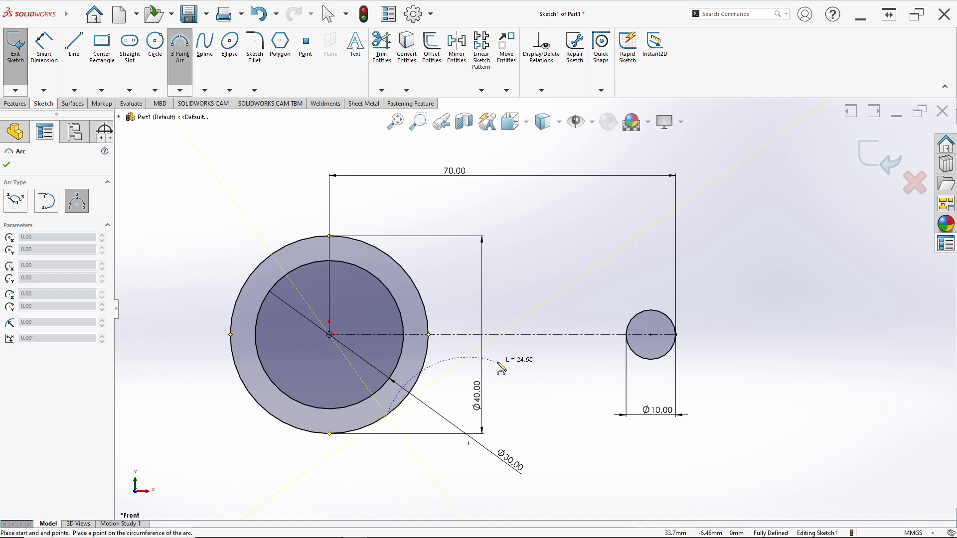
pyautogui.click(642, 312)
pyautogui.click(588, 299)
pyautogui.press('Escape')
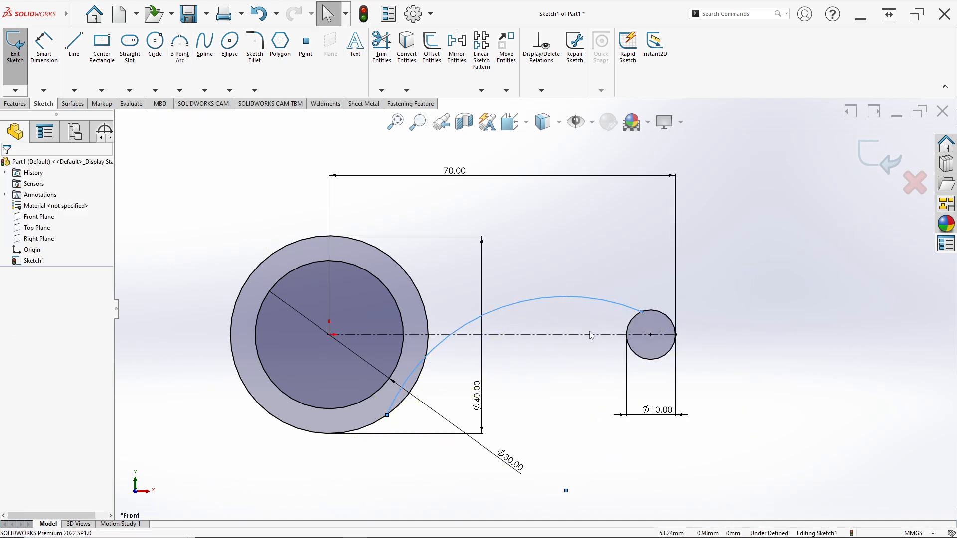
# Make the new arc tangent to the 40 mm circle
pyautogui.click(442, 372)
pyautogui.click(427, 355)
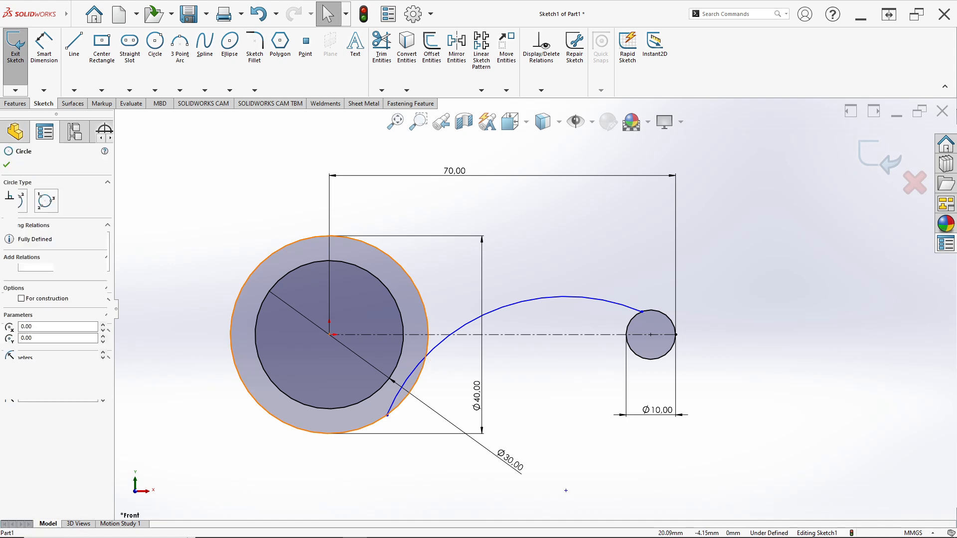
pyautogui.click(434, 357)
pyautogui.click(425, 360)
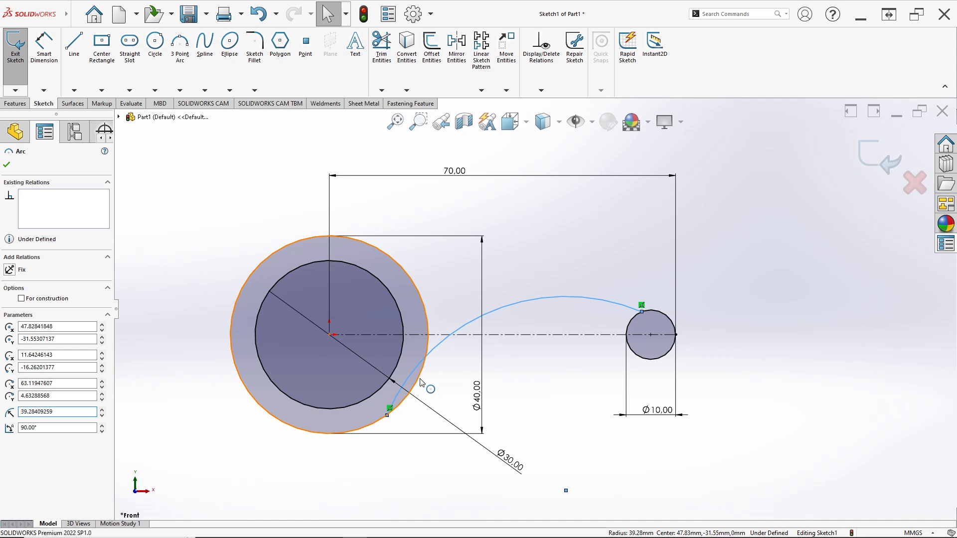
pyautogui.keyDown('ctrl'); pyautogui.click(422, 382); pyautogui.keyUp('ctrl')
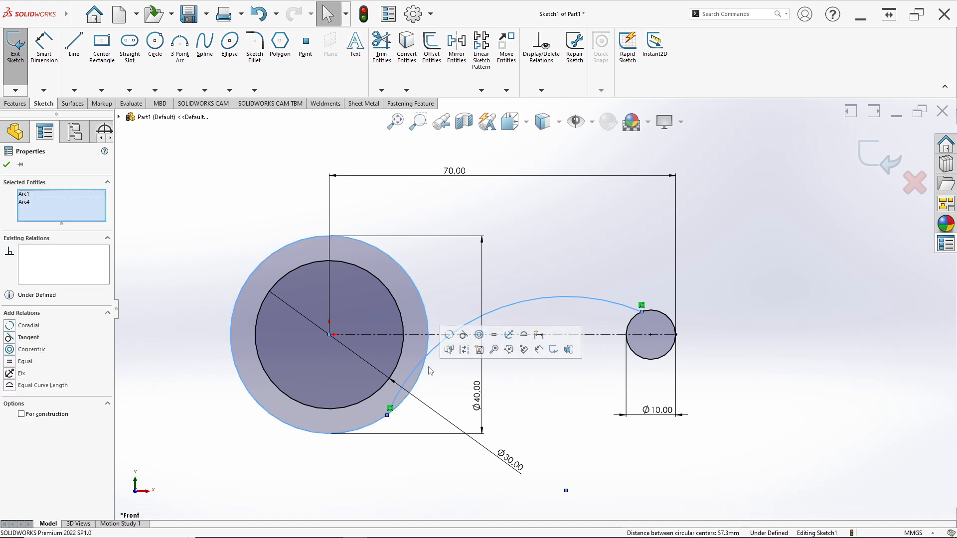
pyautogui.click(462, 335)
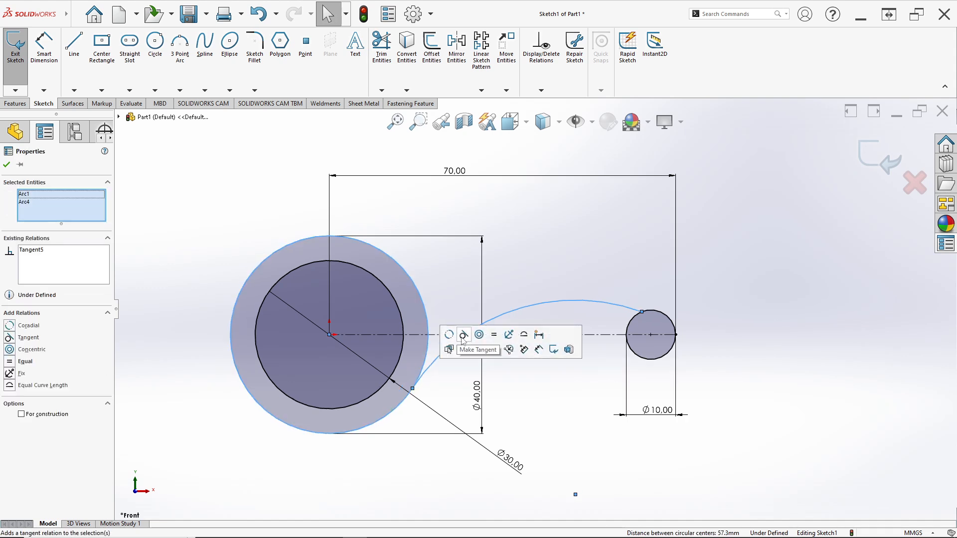
# Make the arc's outer end tangent to the 10 mm circle
pyautogui.click(592, 348)
pyautogui.click(606, 302)
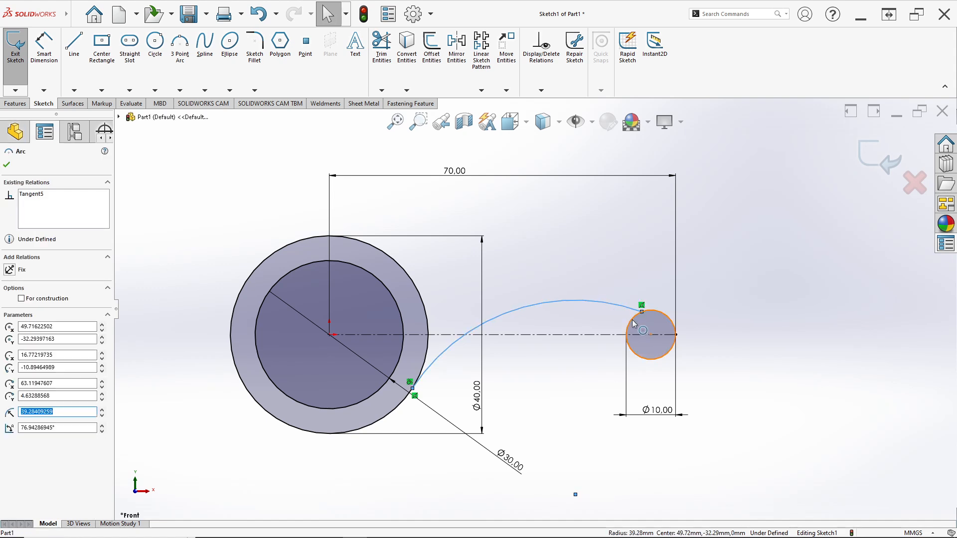
pyautogui.keyDown('ctrl'); pyautogui.click(632, 323); pyautogui.keyUp('ctrl')
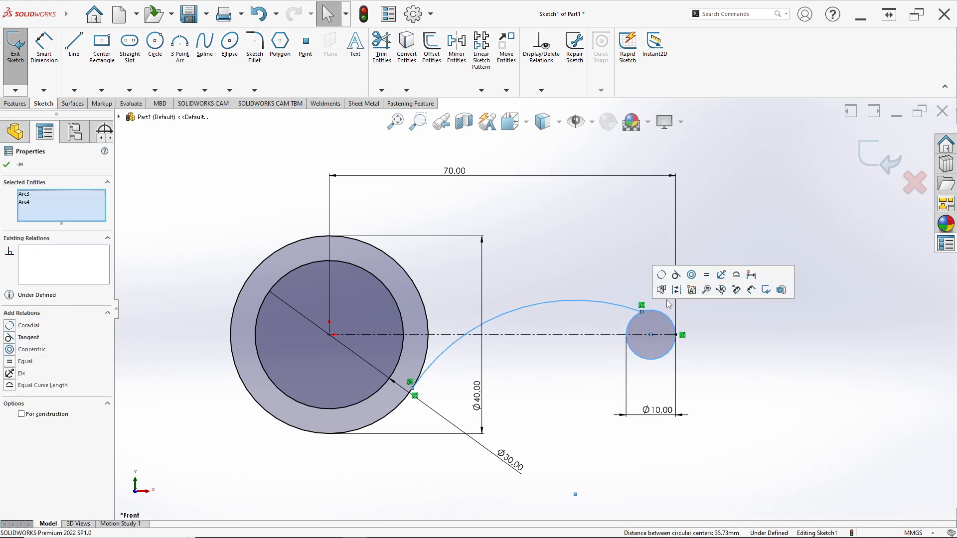
pyautogui.click(676, 275)
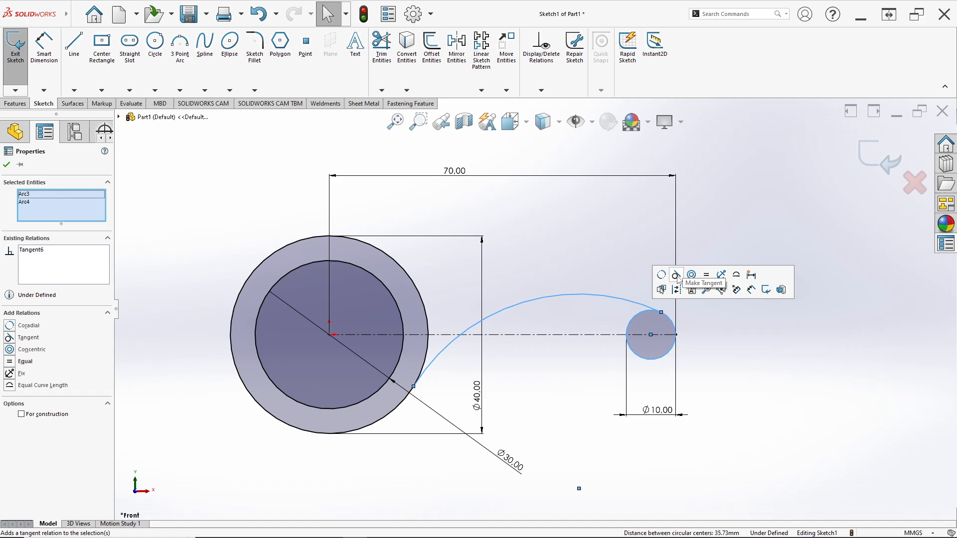
pyautogui.click(551, 384)
# Dimension the tangent arc's radius as 50 mm, as given in the rocker arm drawing
pyautogui.hotkey('alt', 'Tab')
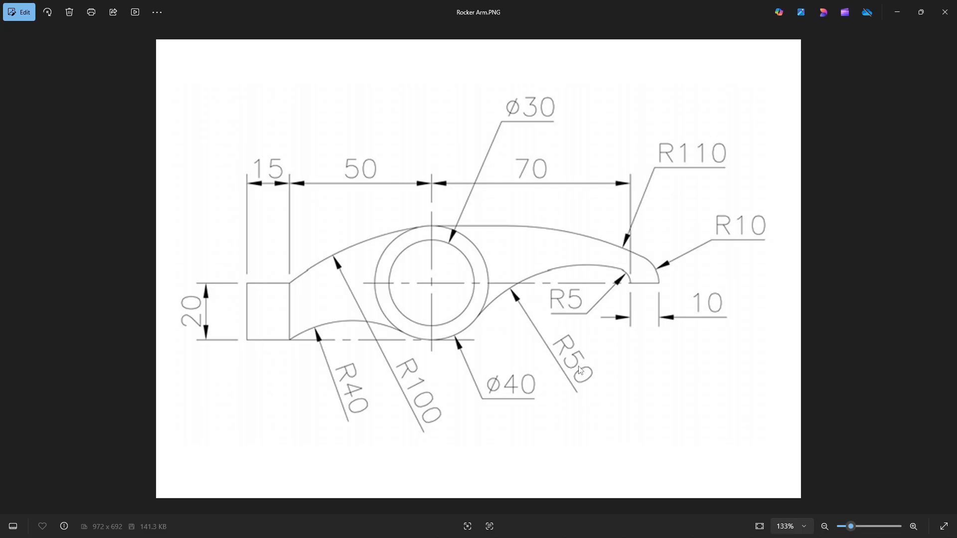
pyautogui.hotkey('alt', 'Tab')
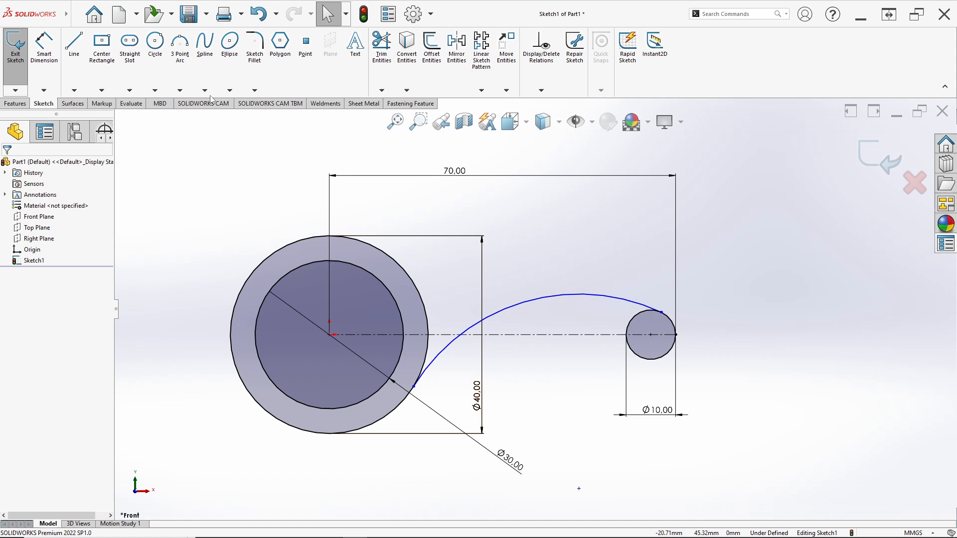
pyautogui.click(55, 67)
pyautogui.click(511, 310)
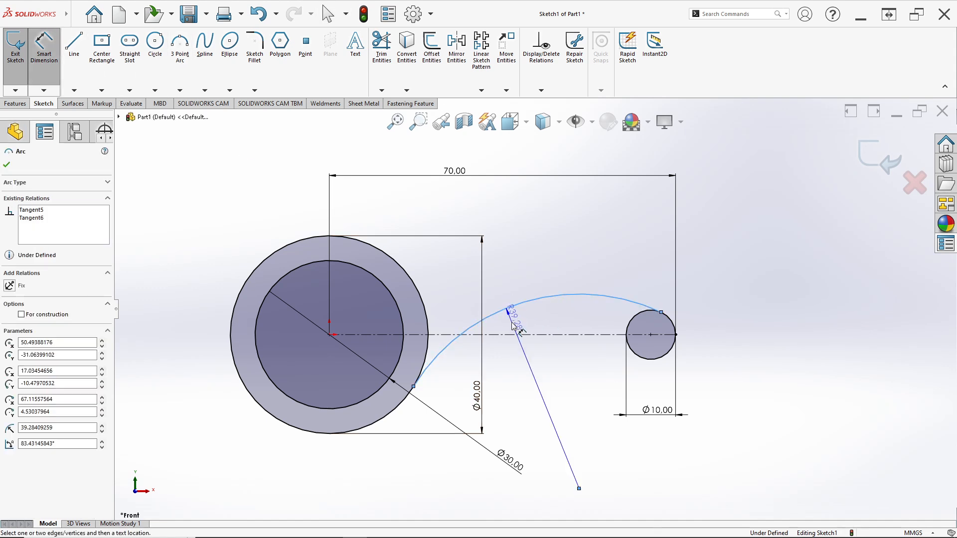
pyautogui.click(508, 344)
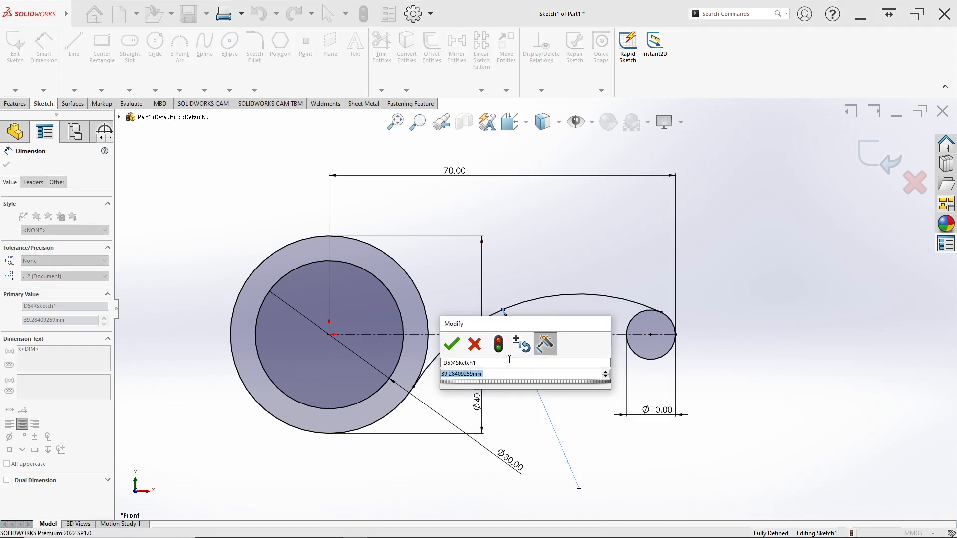
pyautogui.write('50')
pyautogui.press('Return')
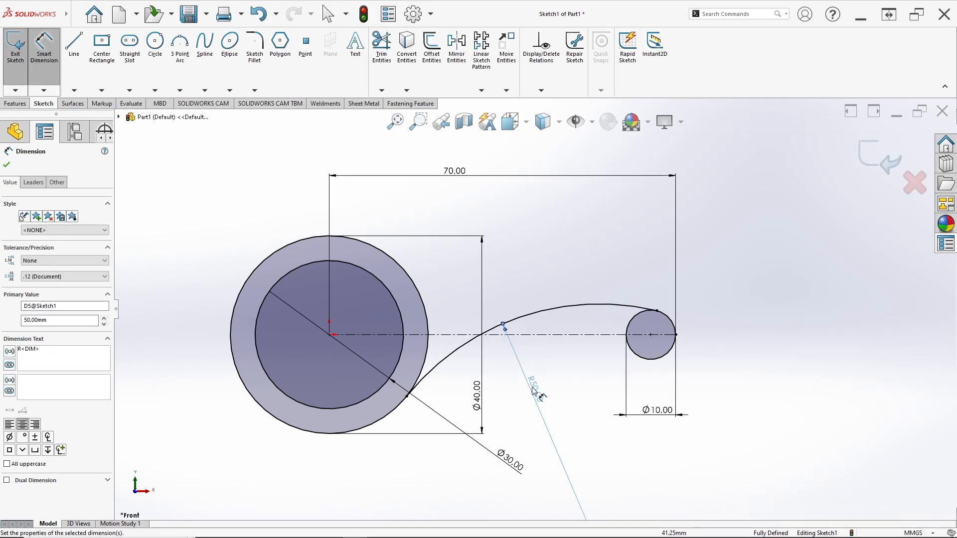
# Trim the 10 mm circle, keeping only its upper-right portion between the R50 arc and the centerline's outer endpoint
pyautogui.hotkey('alt', 'Tab')
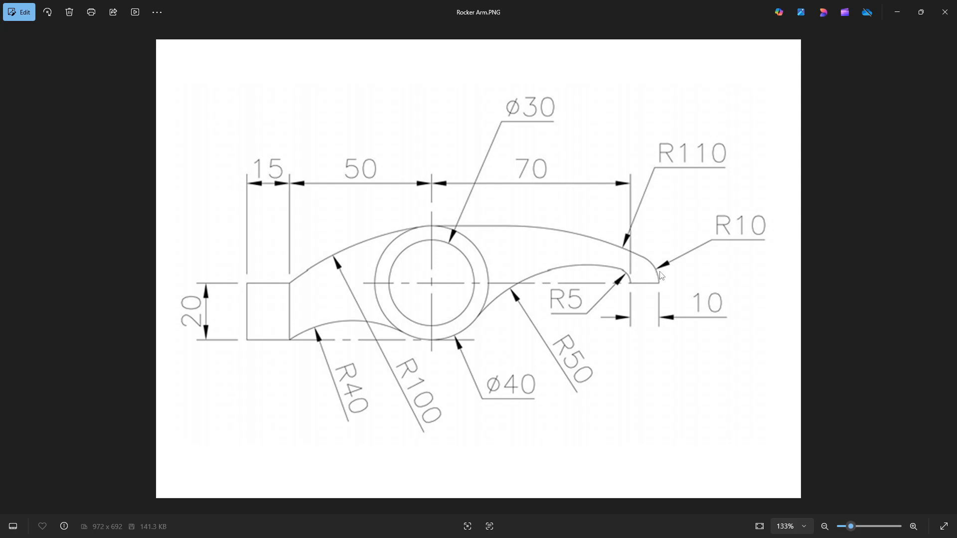
pyautogui.hotkey('alt', 'Tab')
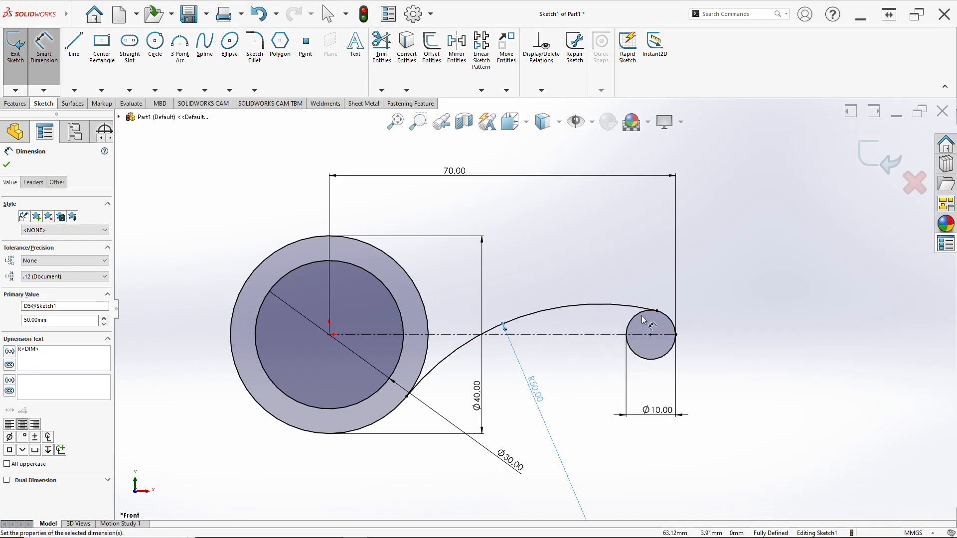
pyautogui.click(377, 53)
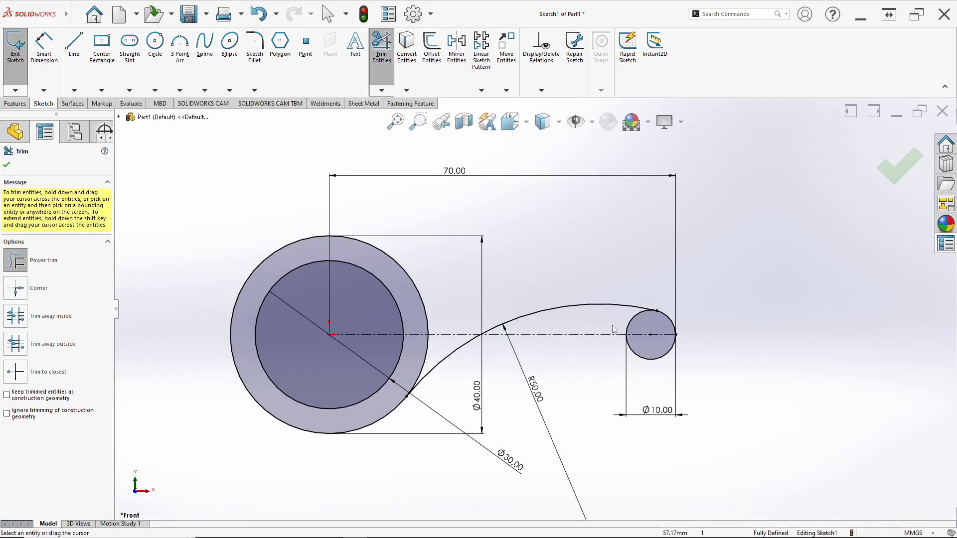
pyautogui.moveTo(620, 321); pyautogui.dragTo(638, 326)
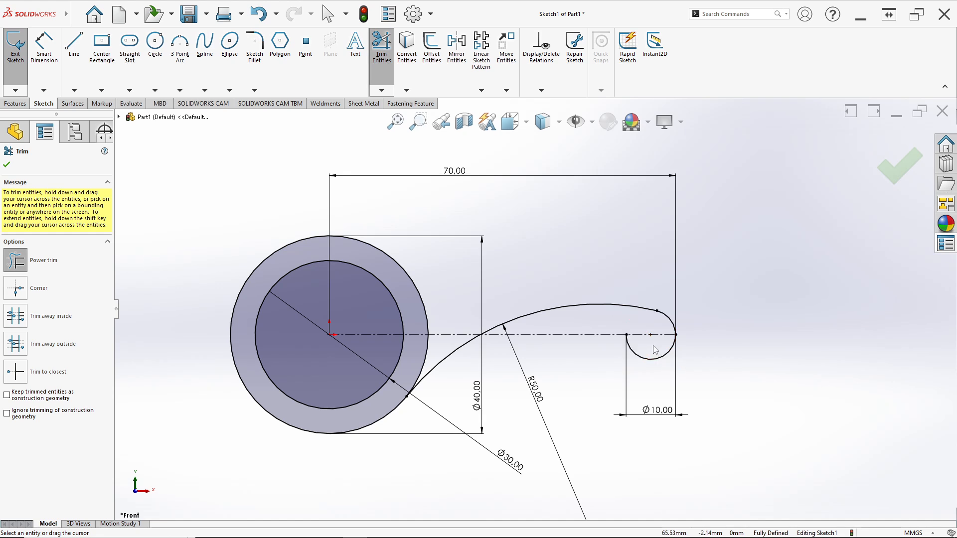
pyautogui.moveTo(653, 362); pyautogui.dragTo(646, 348)
# Sketch a horizontal line about 8.3 mm long outward from the trimmed arc's end on the centerline, and check the drawing for its length
pyautogui.click(73, 46)
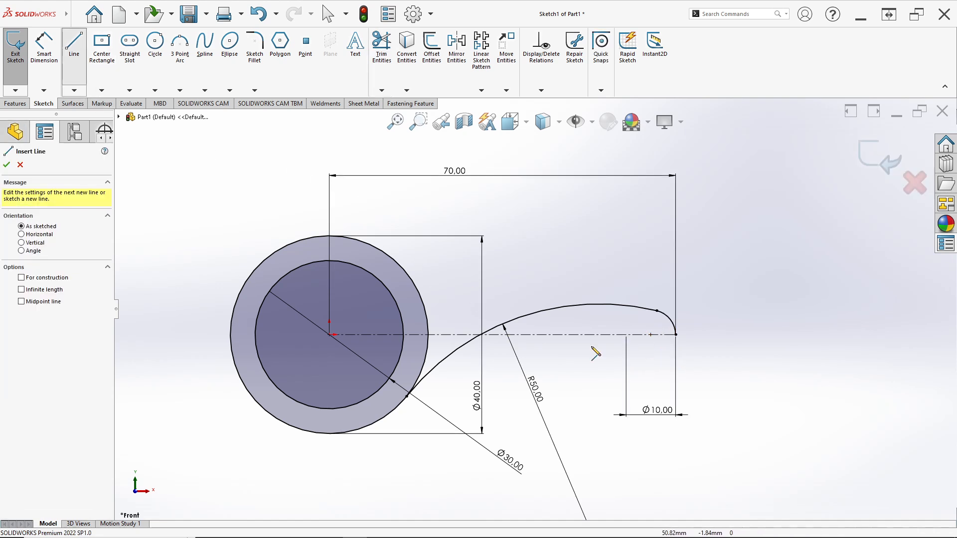
pyautogui.click(676, 335)
pyautogui.hotkey('alt', 'Tab')
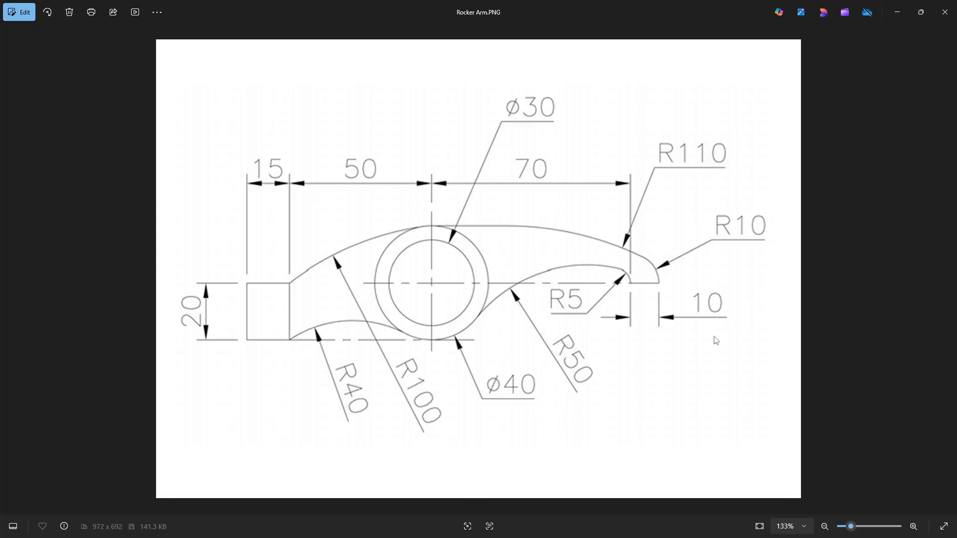
pyautogui.hotkey('alt', 'Tab')
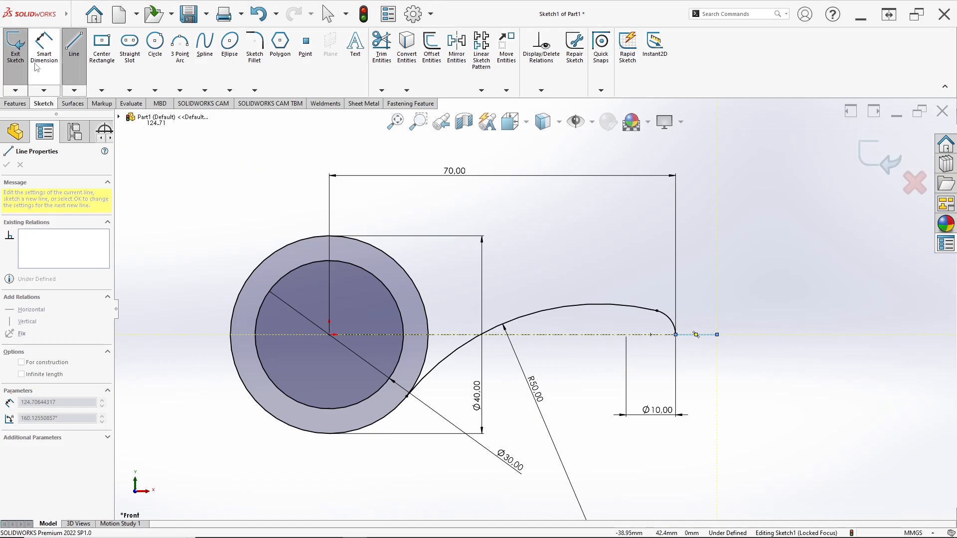
# Dimension the short horizontal tip line's length as 10 mm
pyautogui.click(44, 46)
pyautogui.click(698, 338)
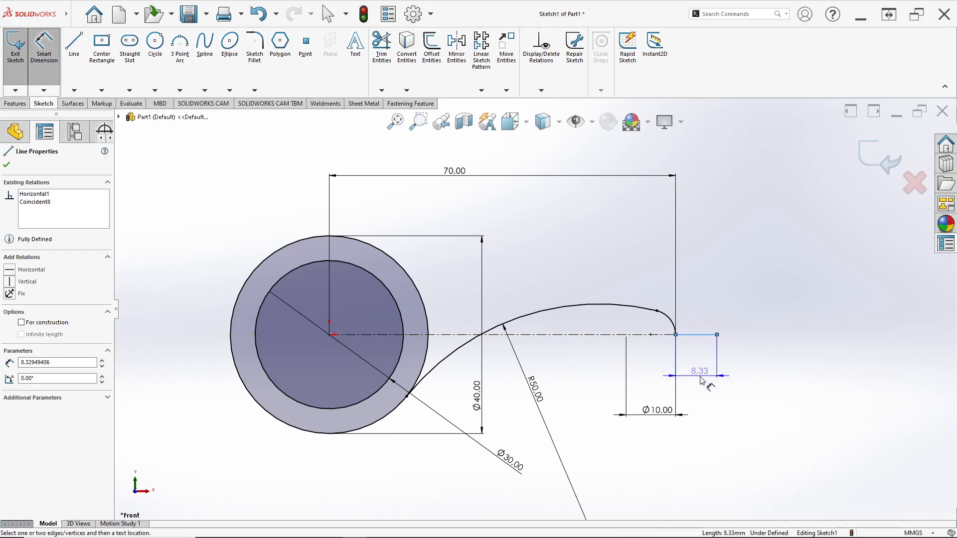
pyautogui.click(701, 374)
pyautogui.write('10')
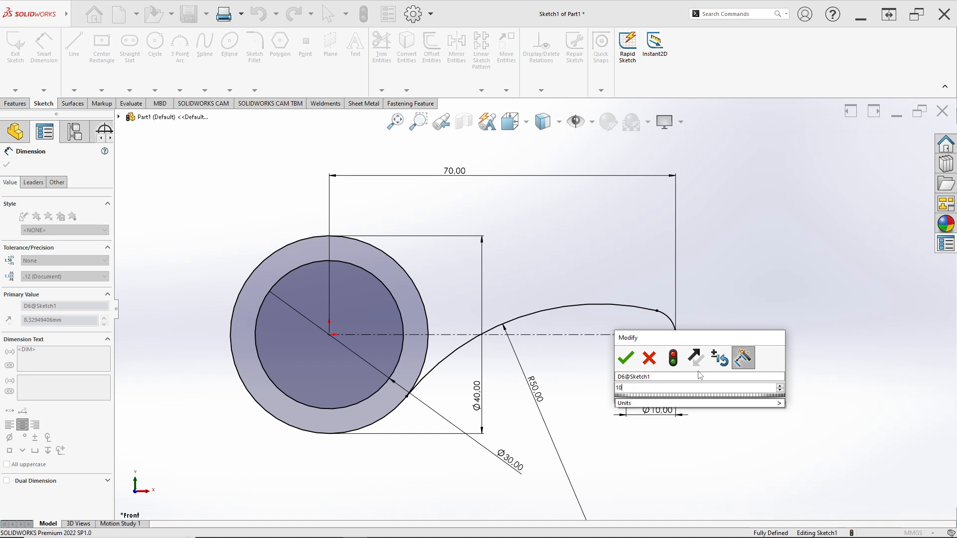
pyautogui.press('Return')
# Check the drawing and sketch a circle of about 12 mm radius centred on the centerline, passing through the tip line's outer endpoint
pyautogui.scroll(-1, 697, 350)
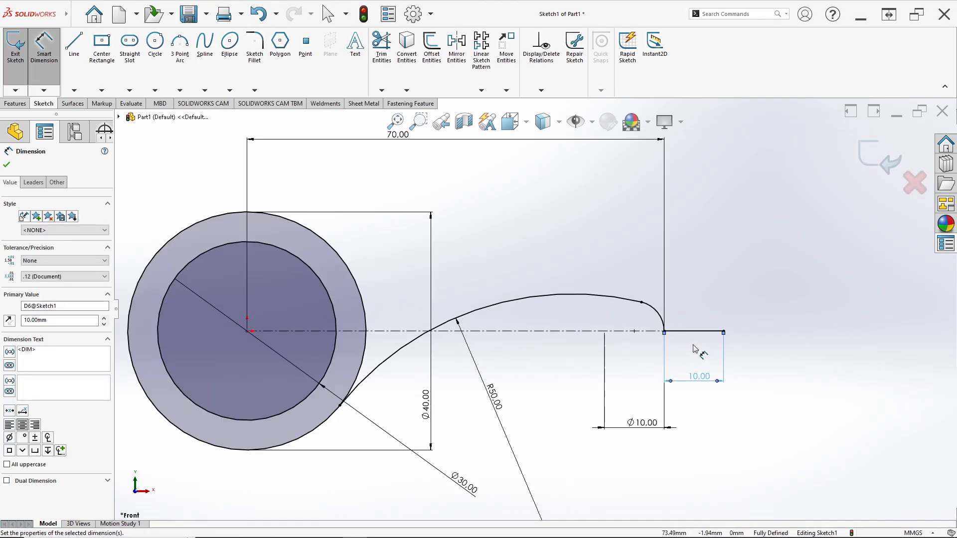
pyautogui.hotkey('alt', 'Tab')
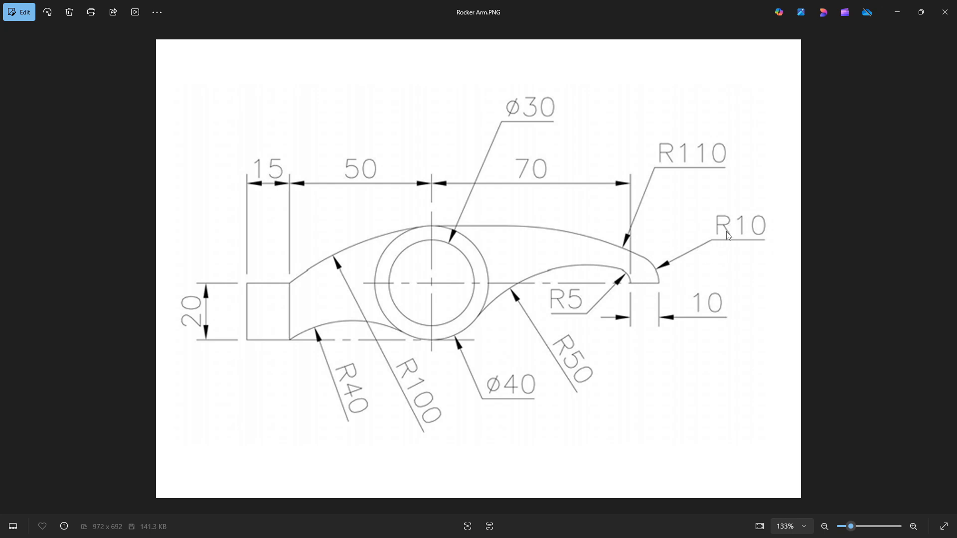
pyautogui.hotkey('alt', 'Tab')
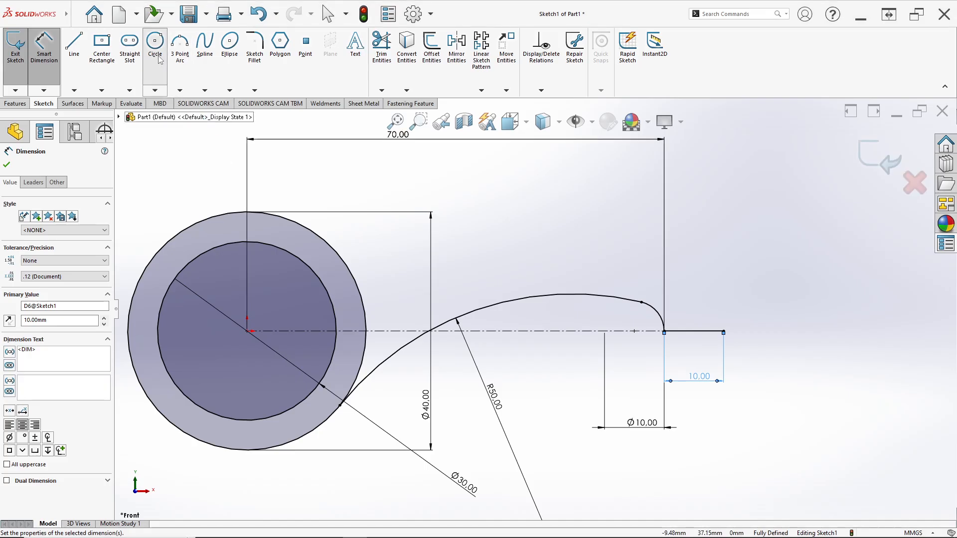
pyautogui.click(155, 43)
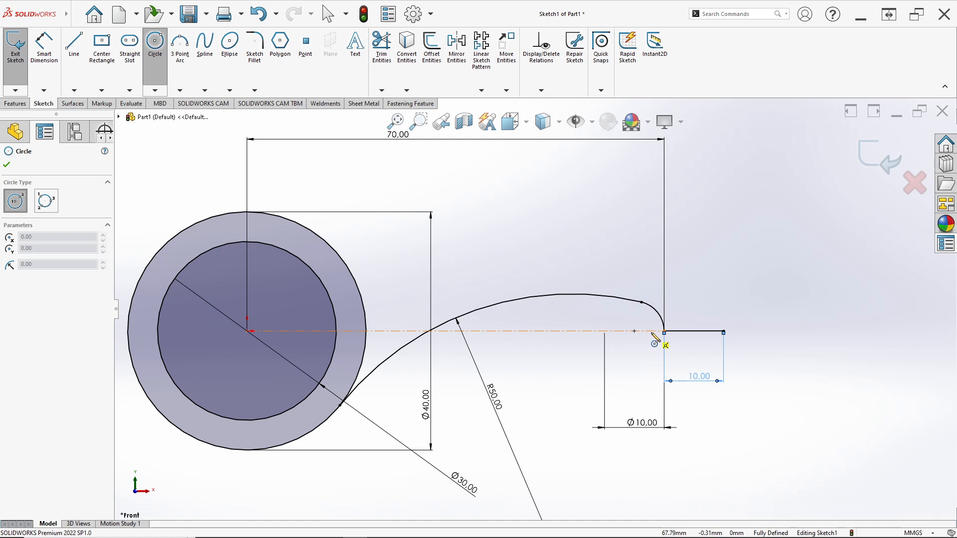
pyautogui.click(653, 331)
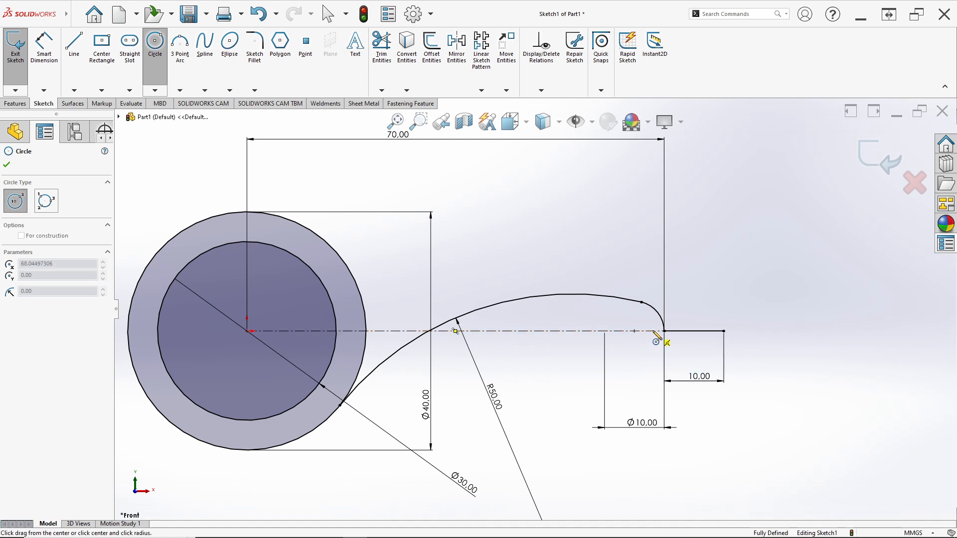
pyautogui.click(724, 332)
# Dimension the tip circle's diameter as 20 mm, checking the R10 callout in the reference drawing
pyautogui.press('d')
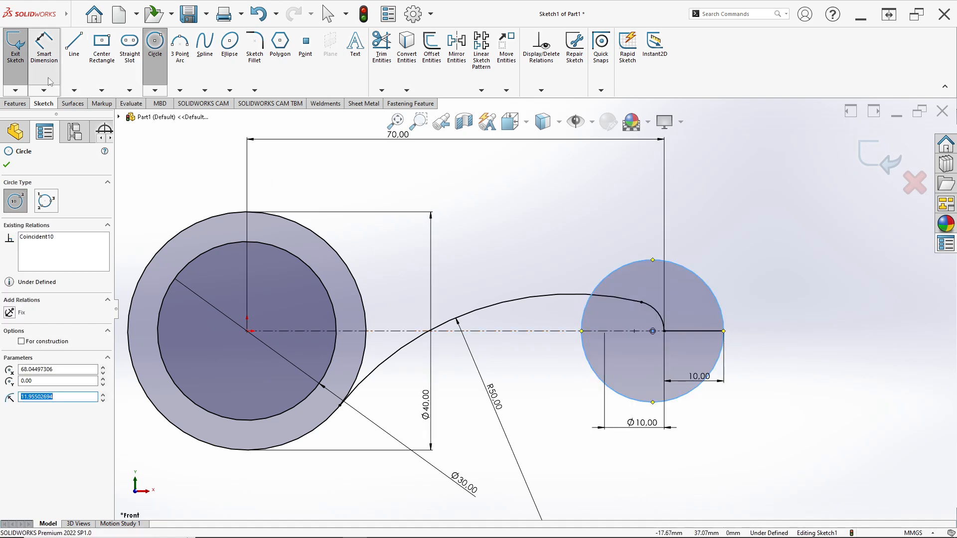
pyautogui.click(721, 306)
pyautogui.click(778, 269)
pyautogui.hotkey('alt', 'Tab')
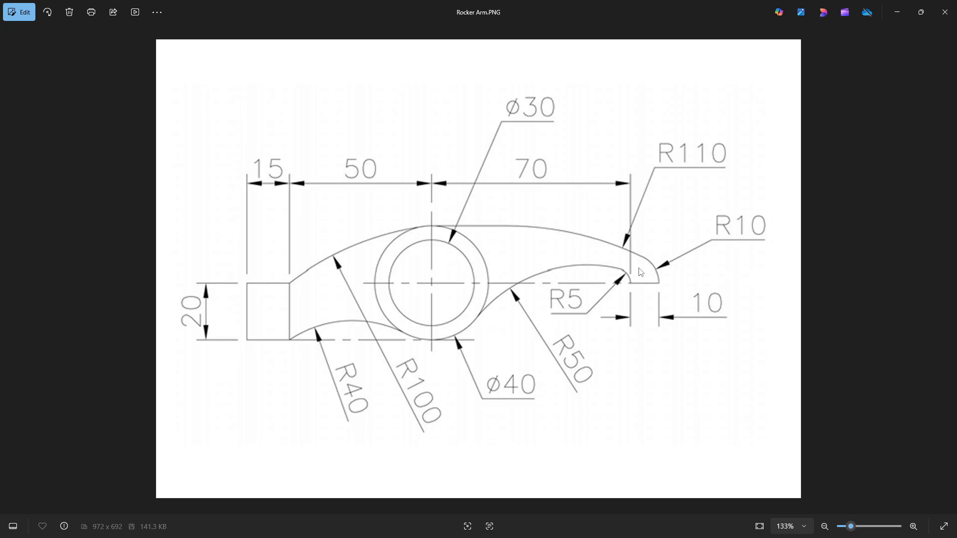
pyautogui.hotkey('alt', 'Tab')
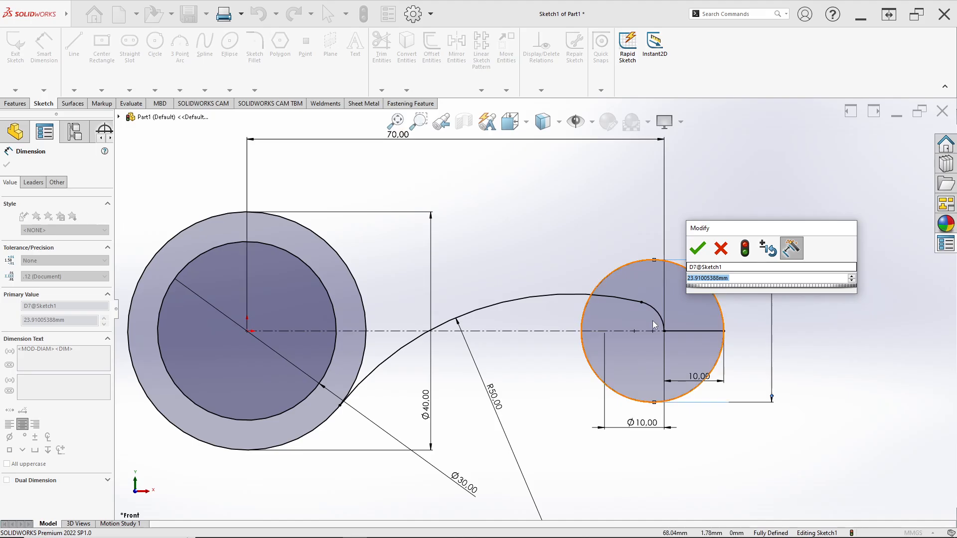
pyautogui.write('1')
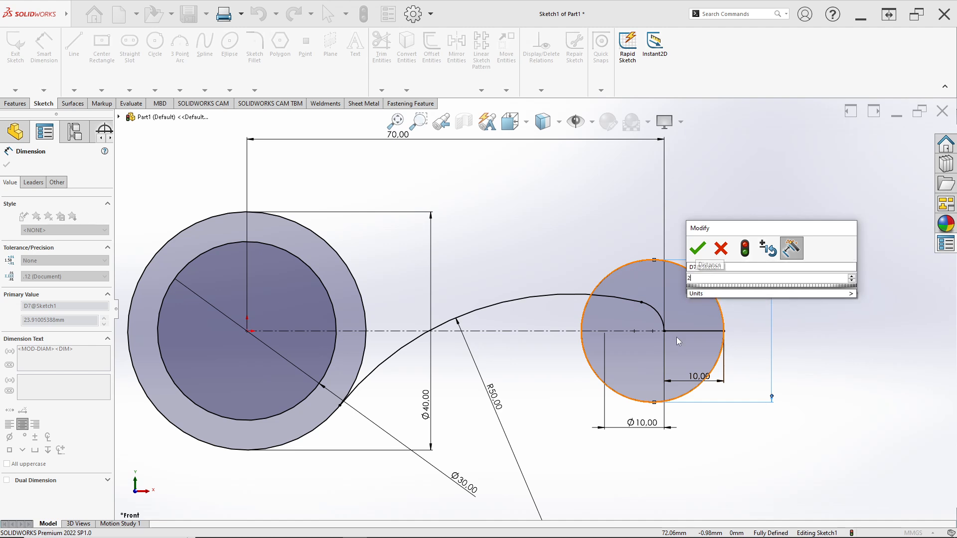
pyautogui.write('20')
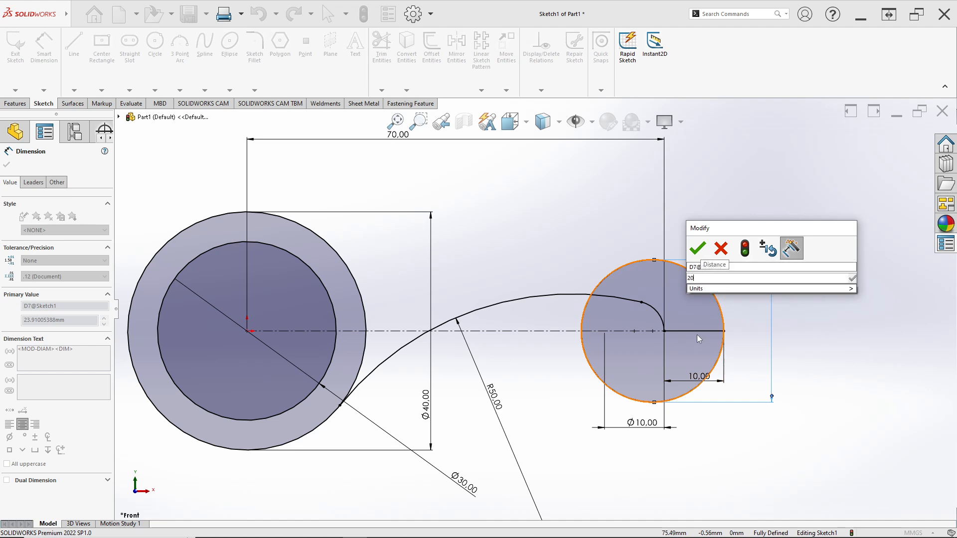
pyautogui.press('Return')
# Check the drawing and sketch a three-point arc of about 93 mm radius from the 40 mm circle's top to the 20 mm circle's upper edge
pyautogui.scroll(-1, 697, 299)
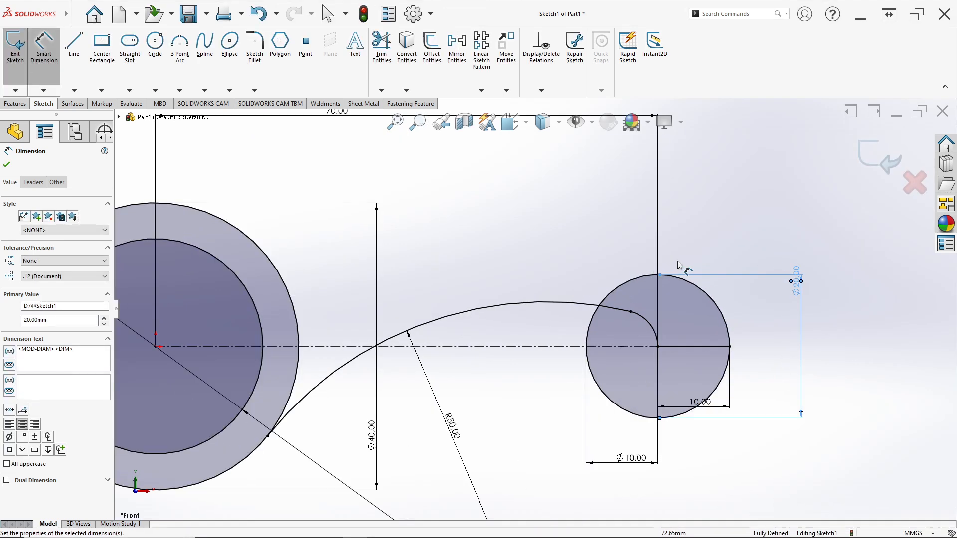
pyautogui.scroll(1, 682, 292)
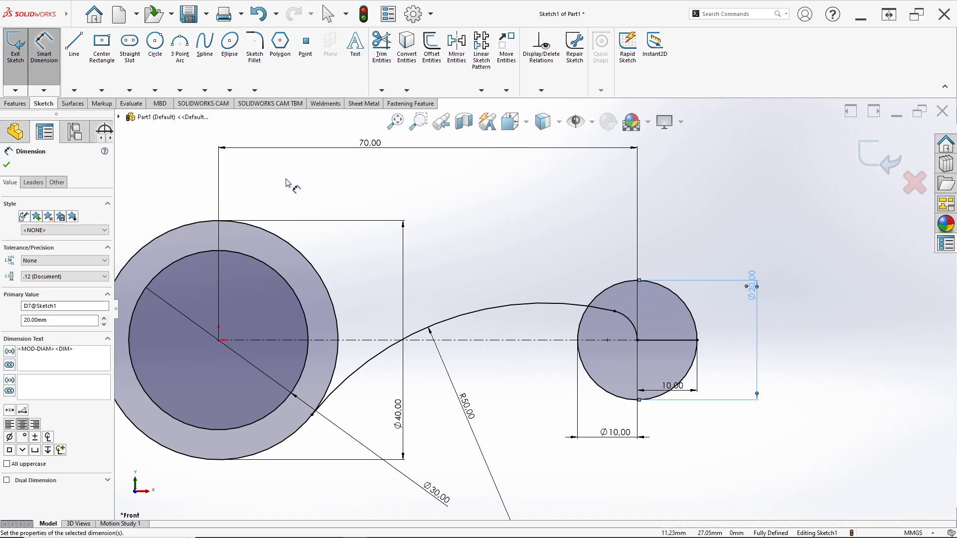
pyautogui.hotkey('alt', 'Tab')
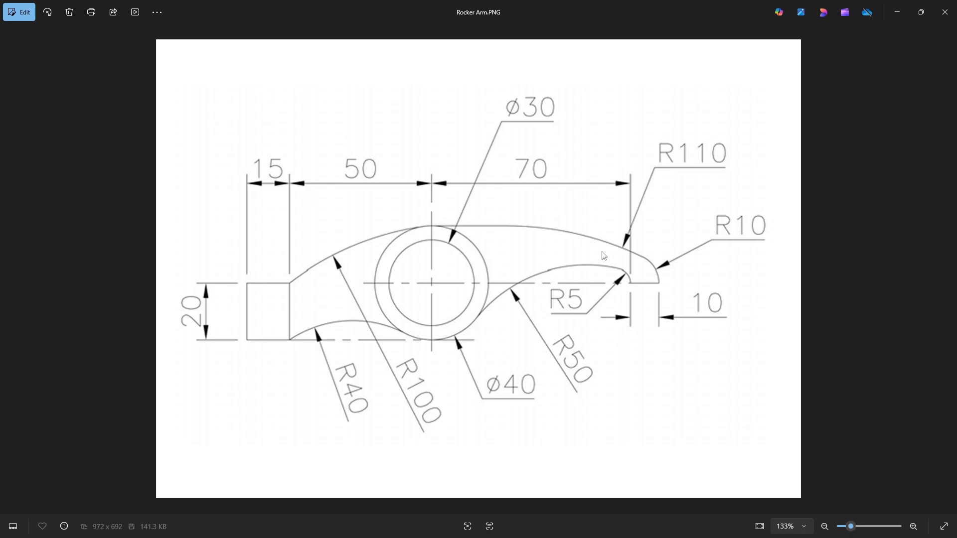
pyautogui.hotkey('alt', 'Tab')
pyautogui.click(181, 50)
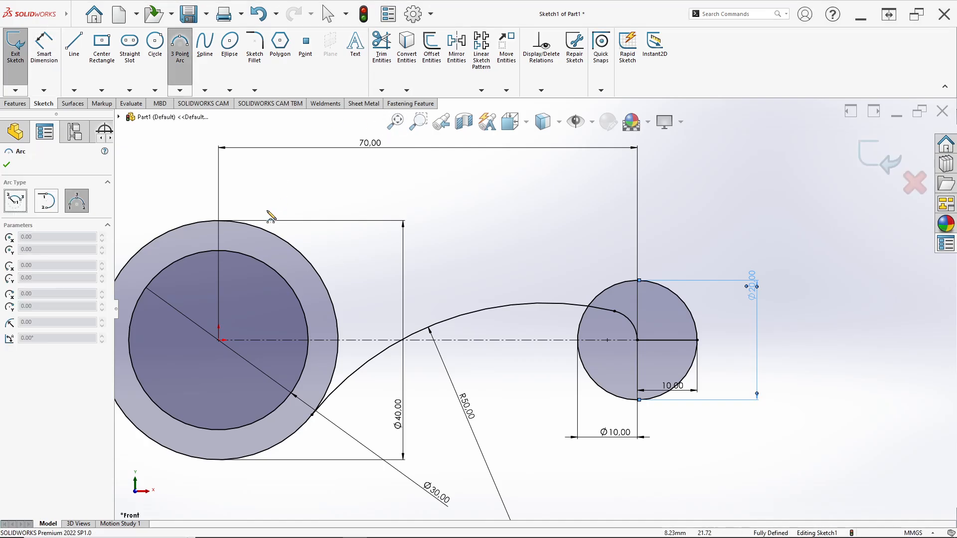
pyautogui.click(219, 221)
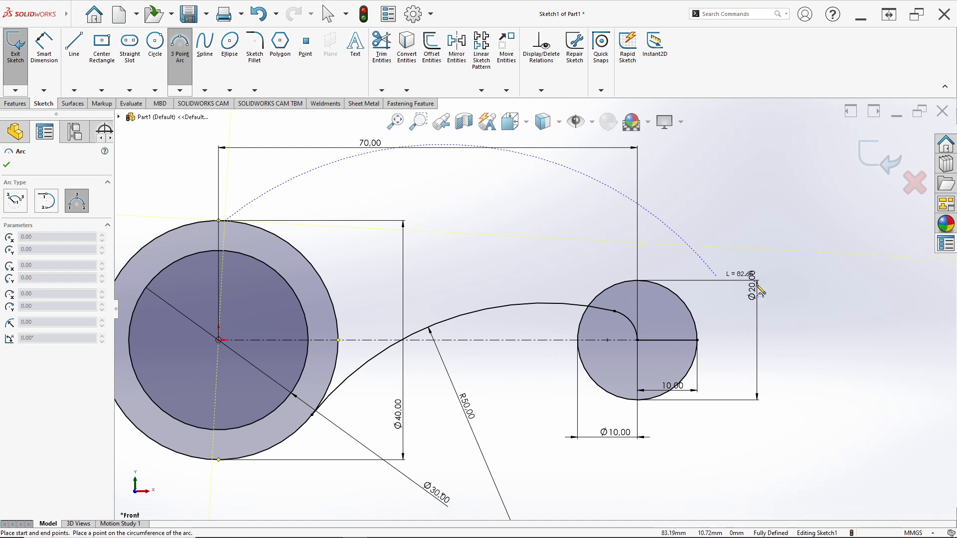
pyautogui.click(649, 282)
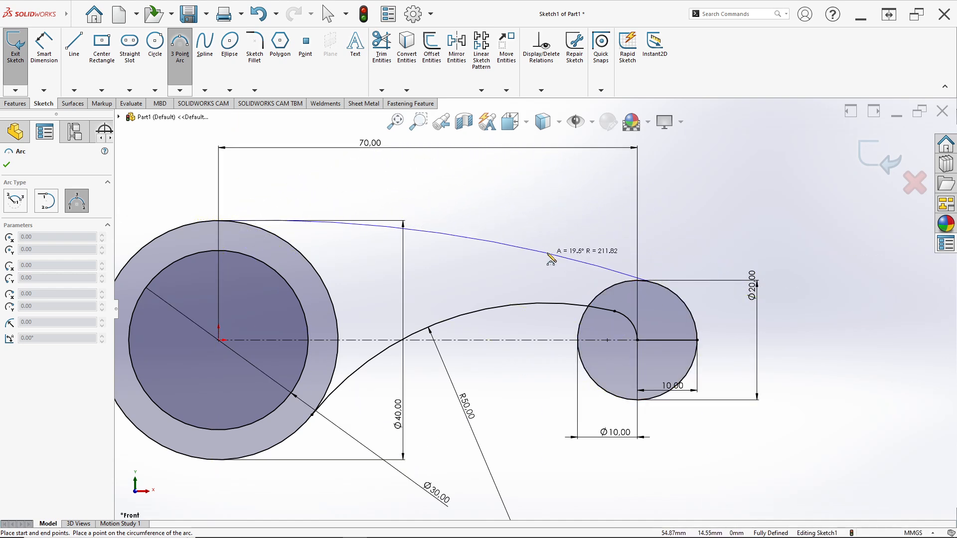
pyautogui.click(529, 233)
pyautogui.press('Escape')
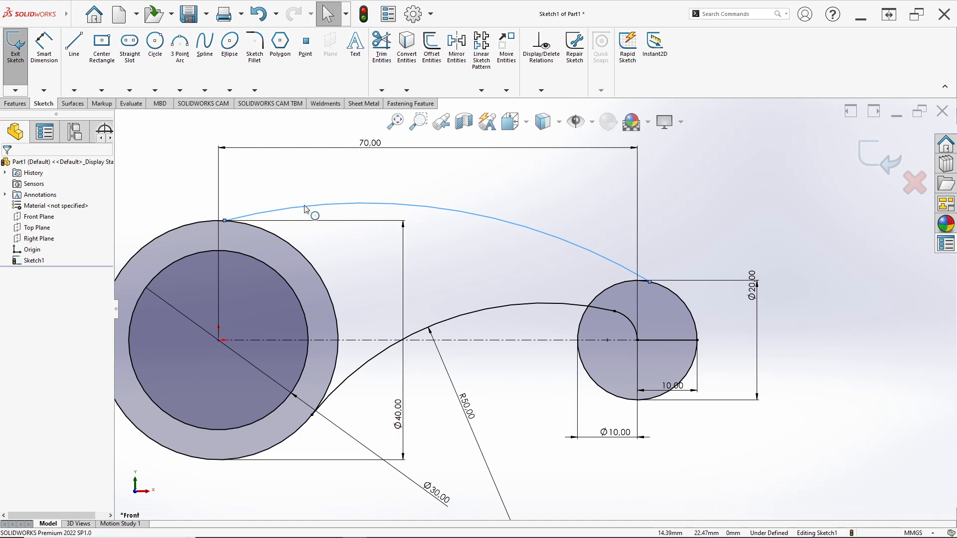
# Make the upper arc tangent to both the 40 mm circle and the 20 mm tip circle
pyautogui.click(299, 207)
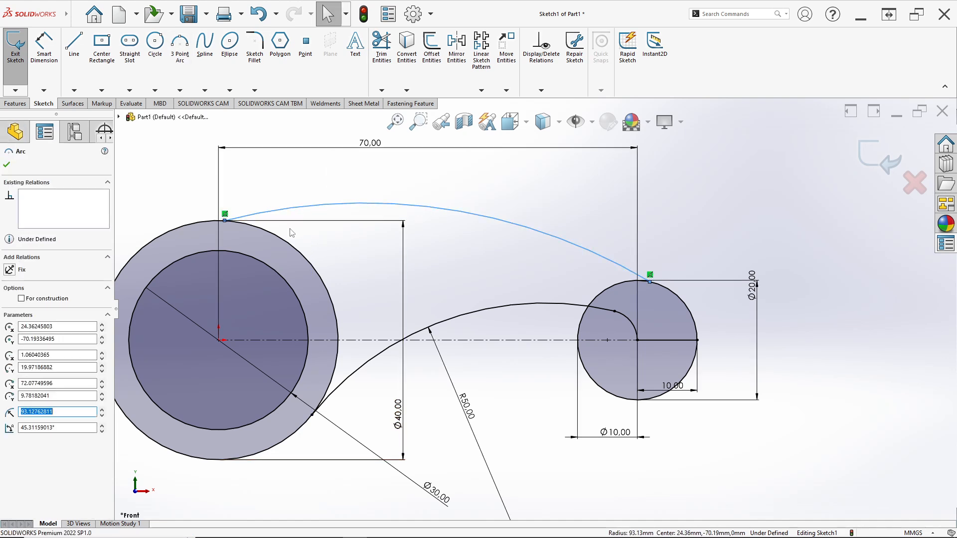
pyautogui.keyDown('ctrl'); pyautogui.click(285, 243); pyautogui.keyUp('ctrl')
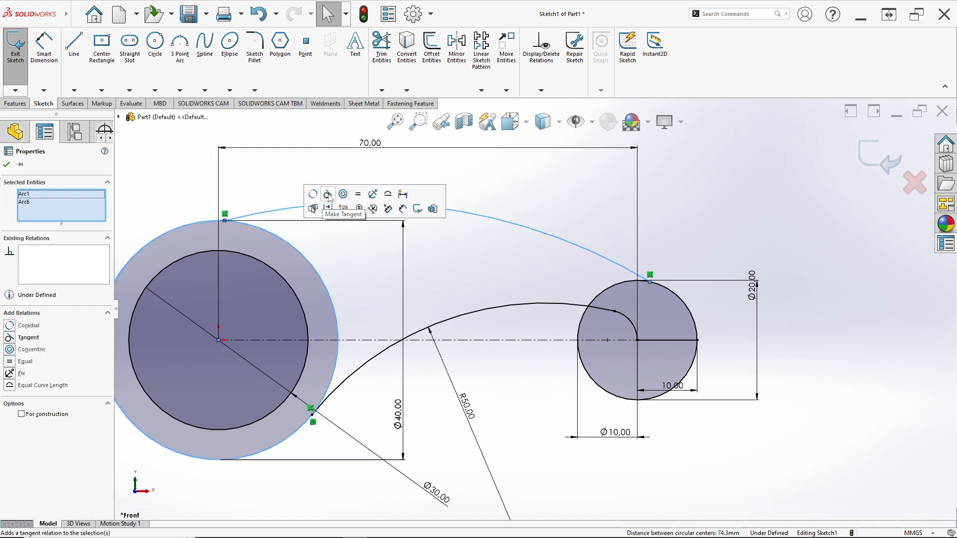
pyautogui.click(327, 193)
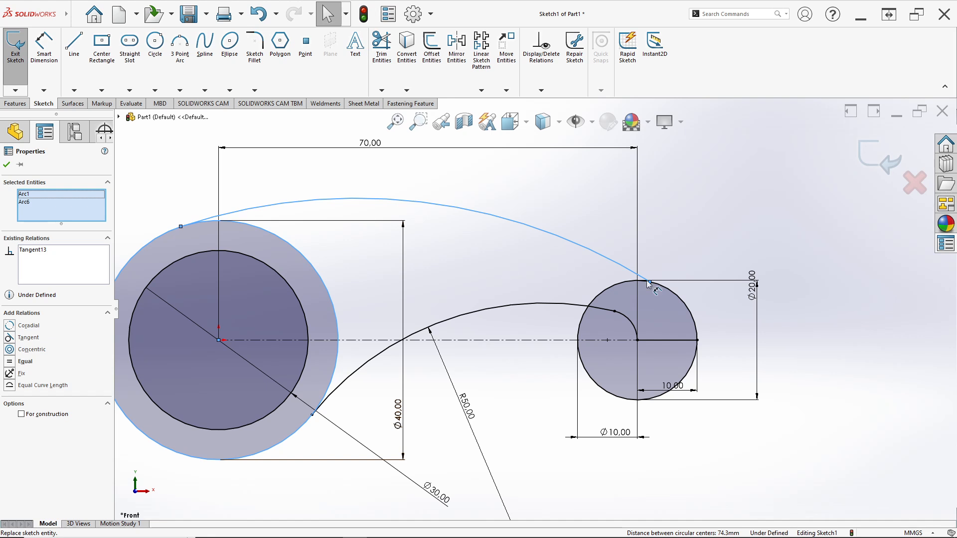
pyautogui.press('Escape')
pyautogui.click(600, 258)
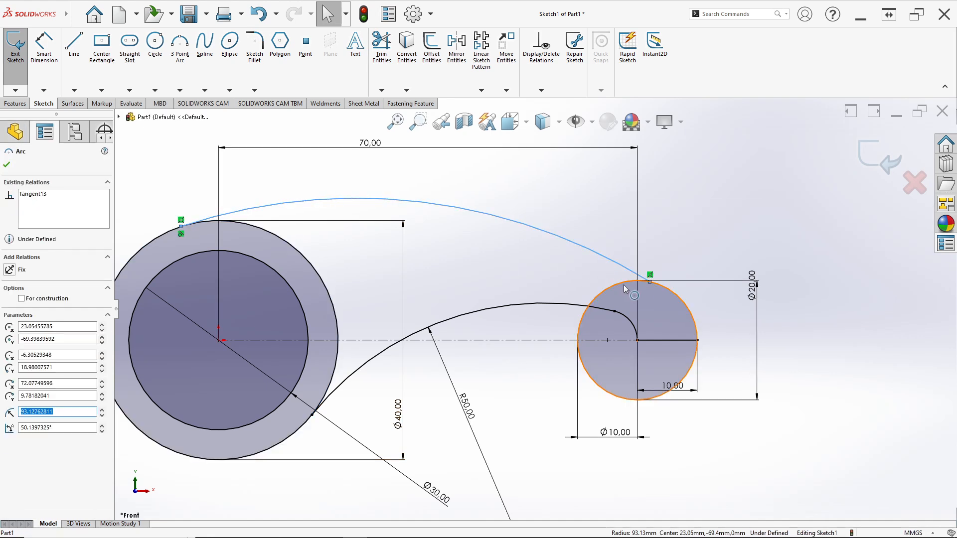
pyautogui.keyDown('ctrl'); pyautogui.click(624, 284); pyautogui.keyUp('ctrl')
pyautogui.click(667, 242)
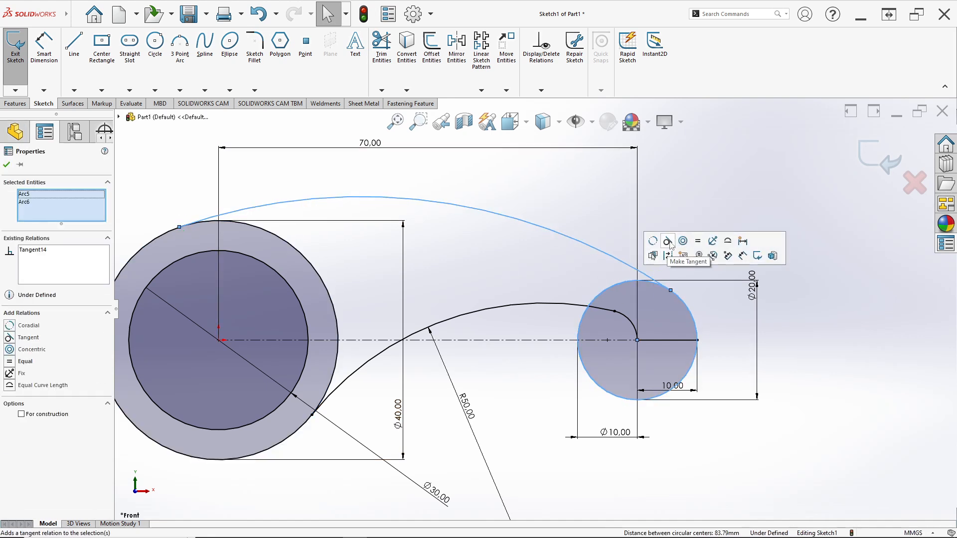
pyautogui.click(548, 270)
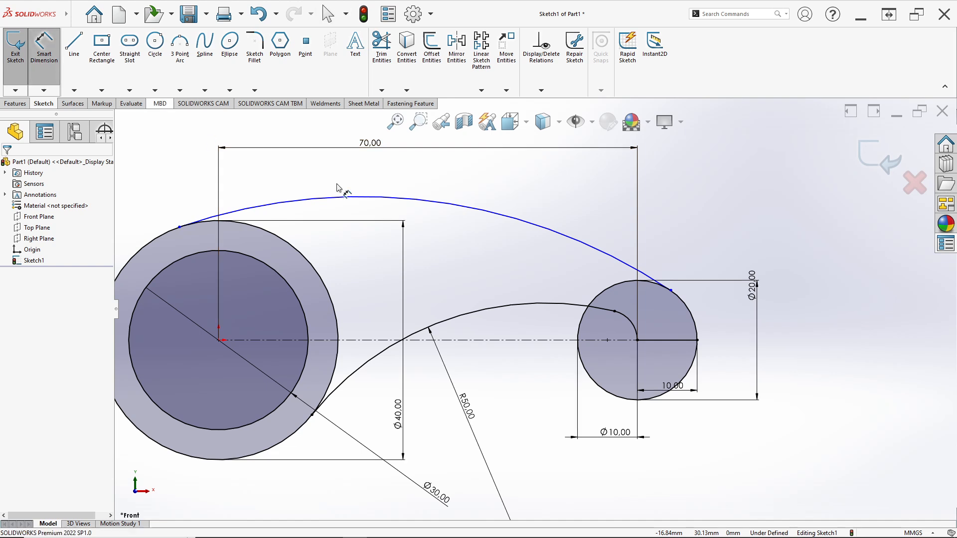
# Dimension the upper arc's radius as 110 mm
pyautogui.click(506, 220)
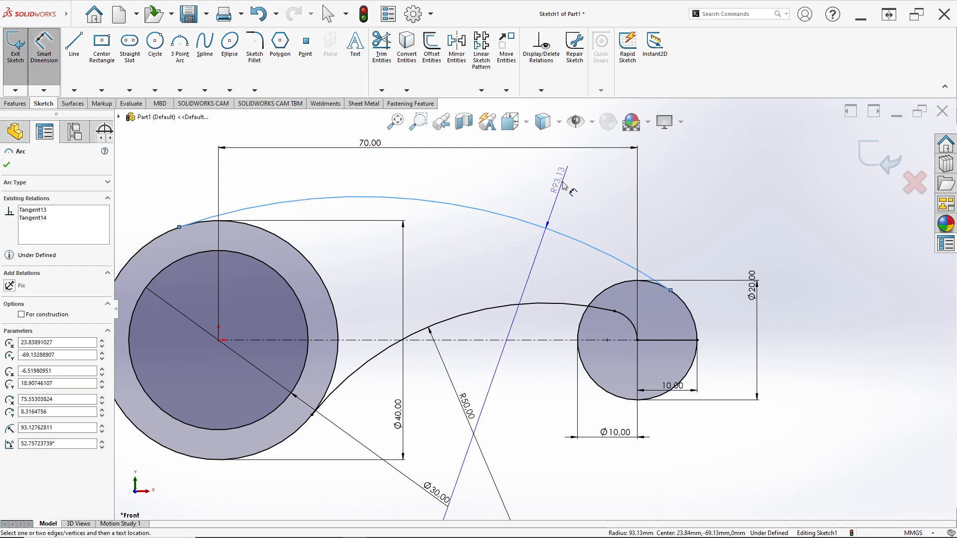
pyautogui.click(560, 183)
pyautogui.write('1')
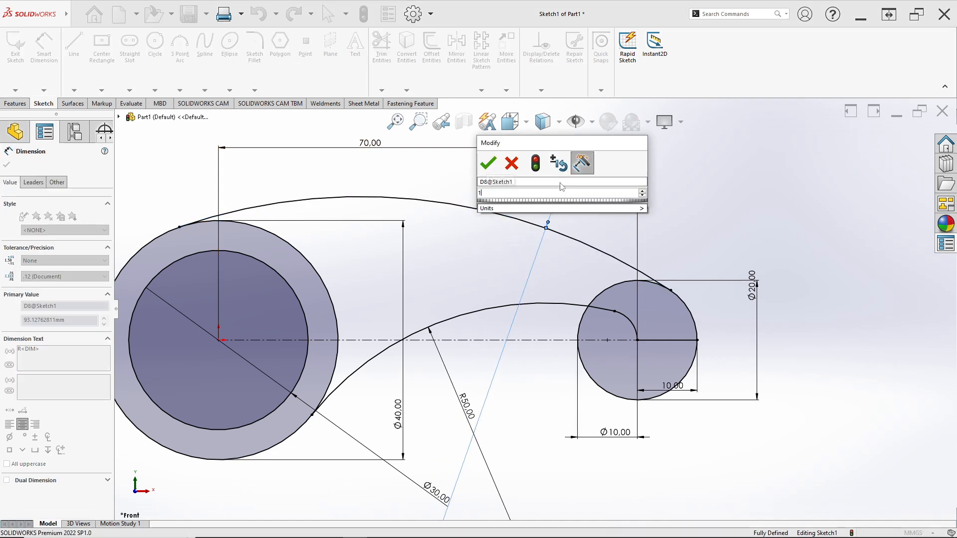
pyautogui.write('10')
pyautogui.press('Return')
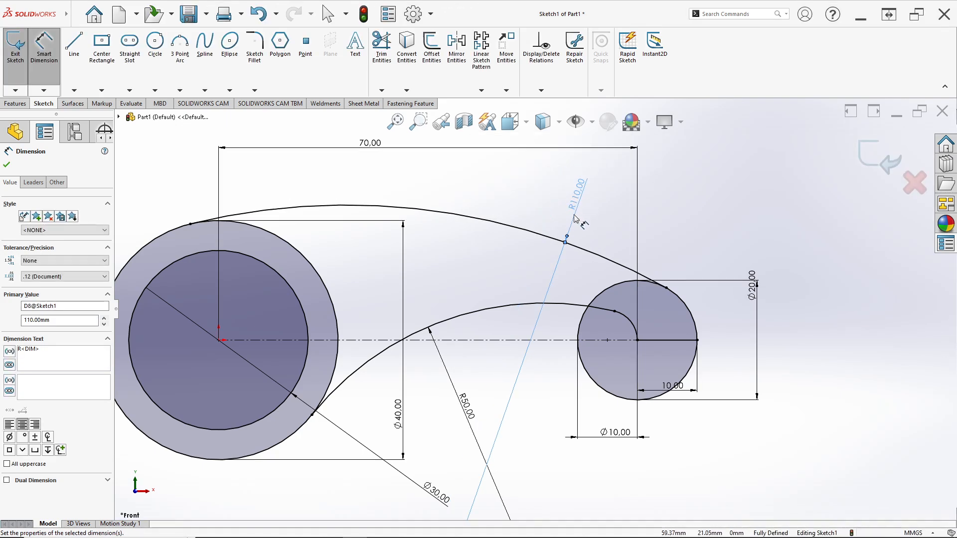
# Check the drawing and trim the 20 mm circle, keeping only its portion between the R110 arc and the tip line's outer endpoint
pyautogui.hotkey('alt', 'Tab')
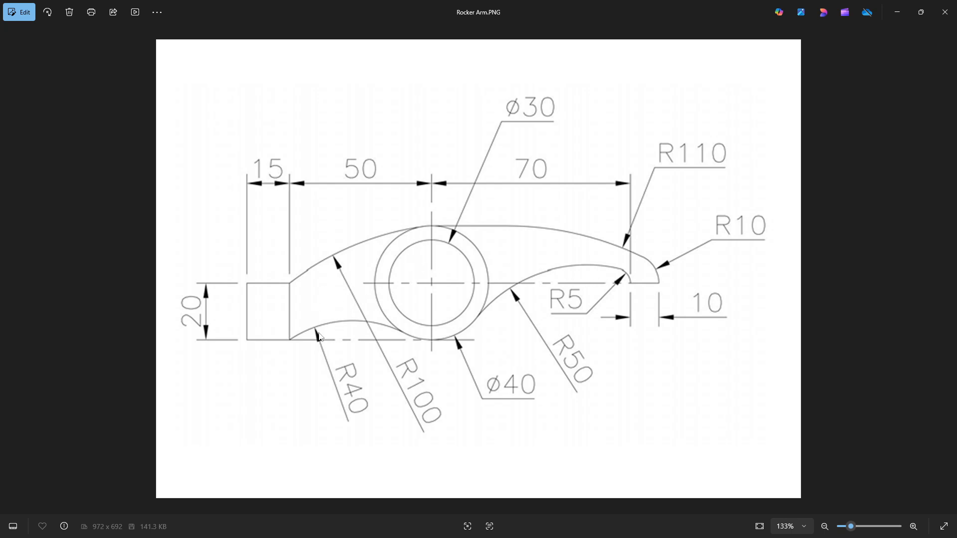
pyautogui.hotkey('alt', 'Tab')
pyautogui.scroll(2, 315, 258)
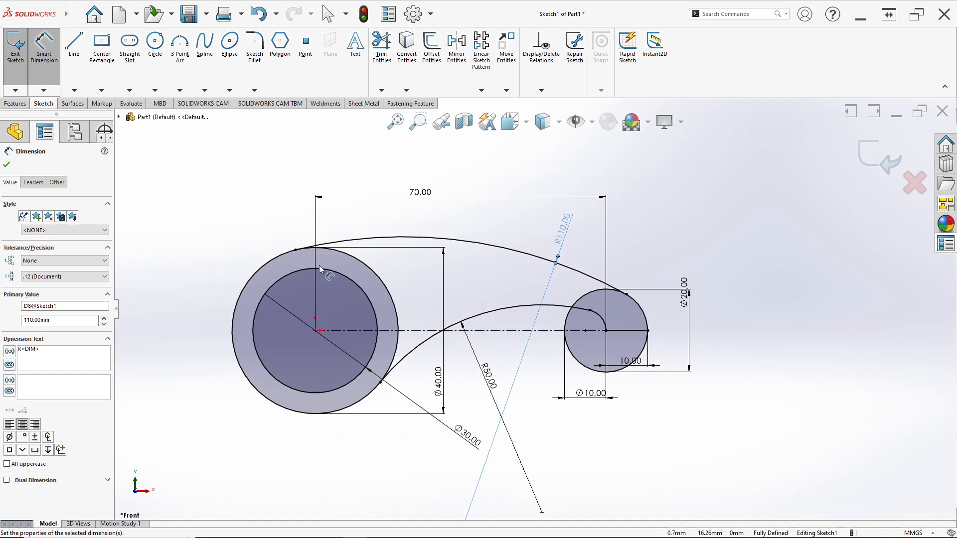
pyautogui.scroll(-2, 327, 279)
pyautogui.press('f')
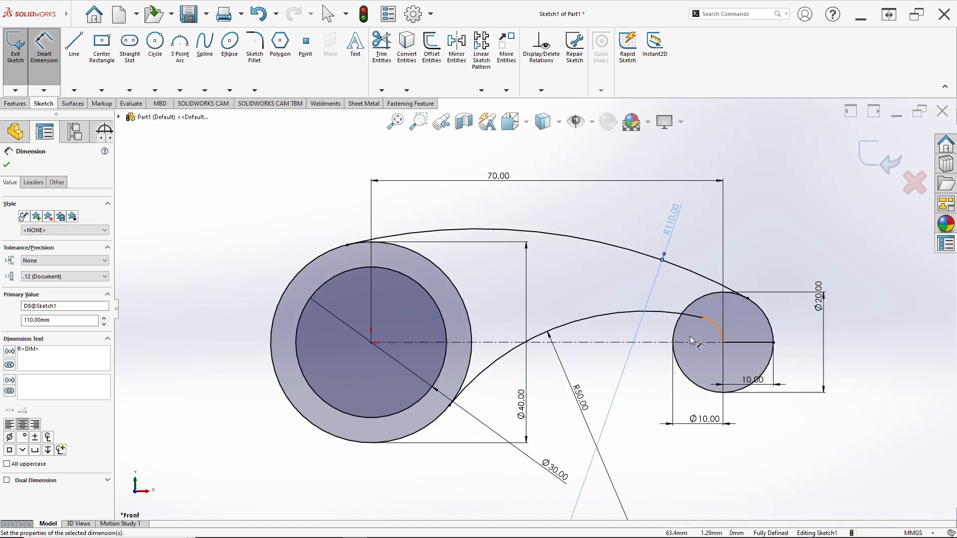
pyautogui.click(373, 57)
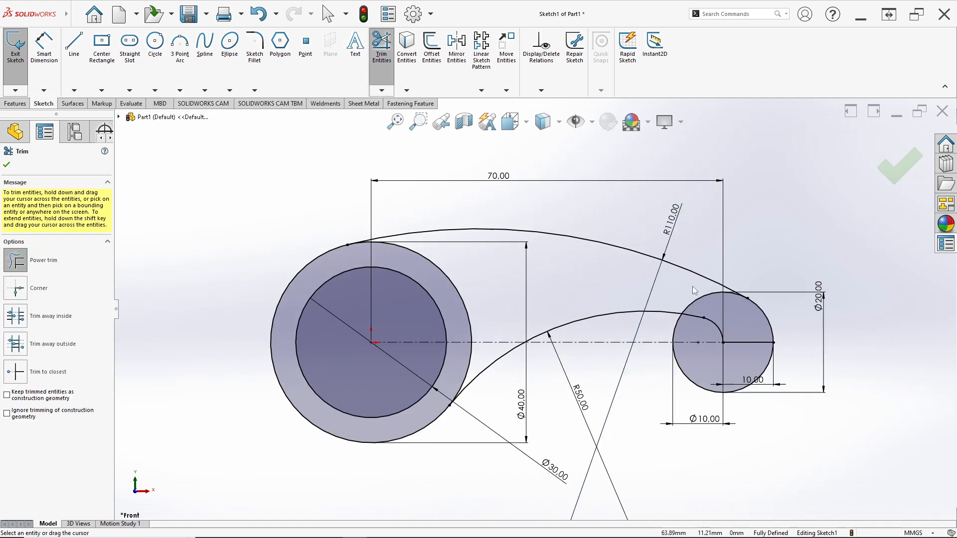
pyautogui.scroll(-2, 705, 303)
pyautogui.moveTo(677, 293)
pyautogui.mouseDown()
pyautogui.moveTo(677, 333)
pyautogui.moveTo(648, 356)
pyautogui.moveTo(689, 432)
pyautogui.moveTo(744, 431)
pyautogui.mouseUp()
pyautogui.scroll(3, 528, 346)
pyautogui.scroll(-2, 327, 304)
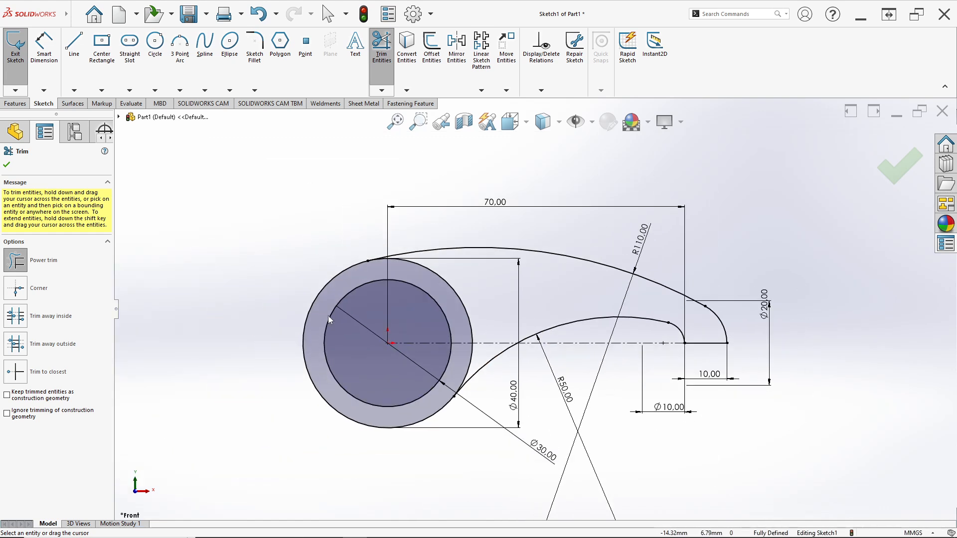
pyautogui.scroll(-2, 381, 312)
pyautogui.scroll(4, 381, 309)
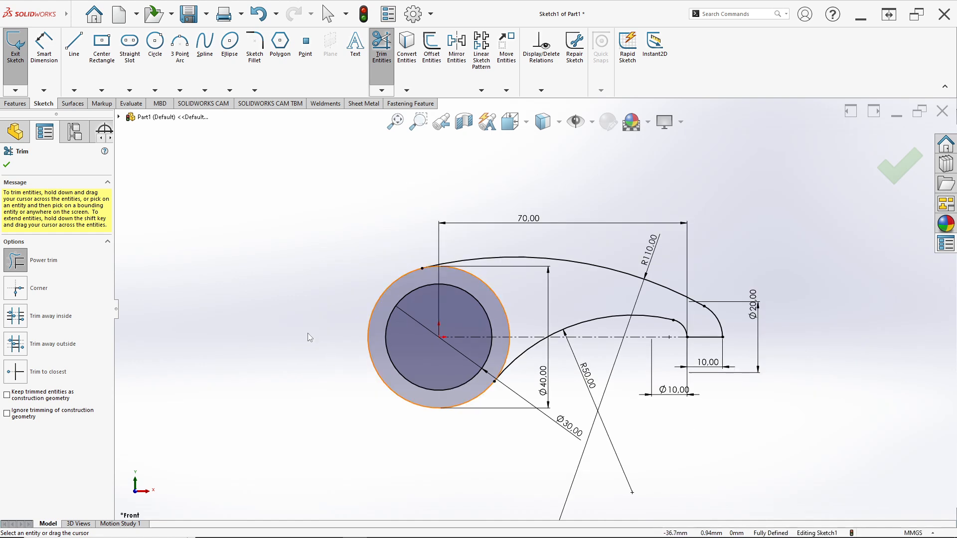
pyautogui.click(6, 166)
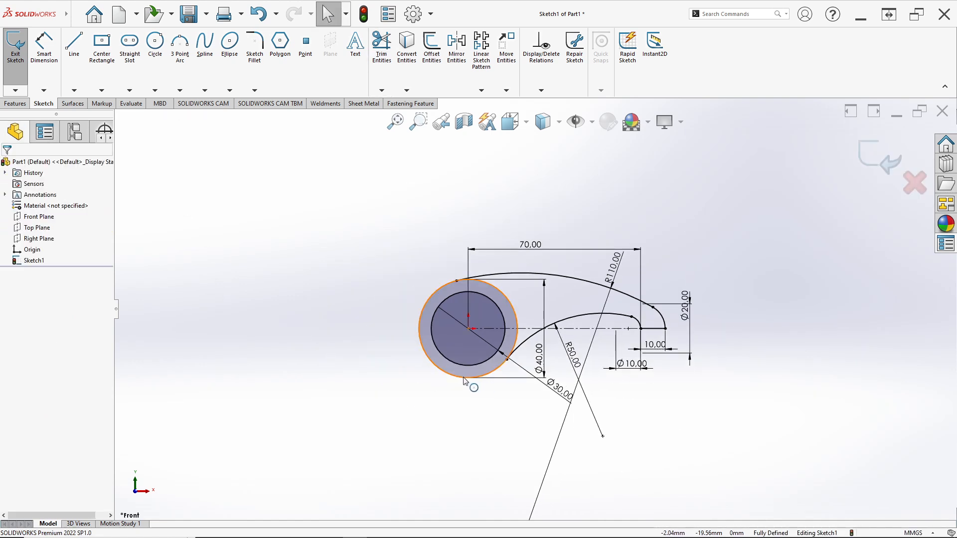
# Sketch a horizontal centerline about 51 mm long from the bottom of the 40 mm circle, extending away from the finished arm
pyautogui.scroll(-2, 462, 310)
pyautogui.scroll(-2, 605, 289)
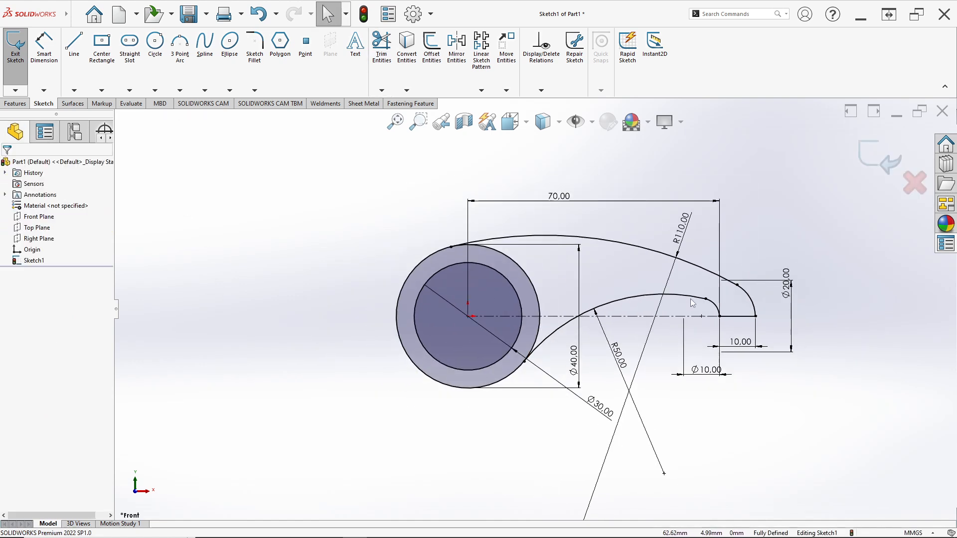
pyautogui.scroll(1, 326, 316)
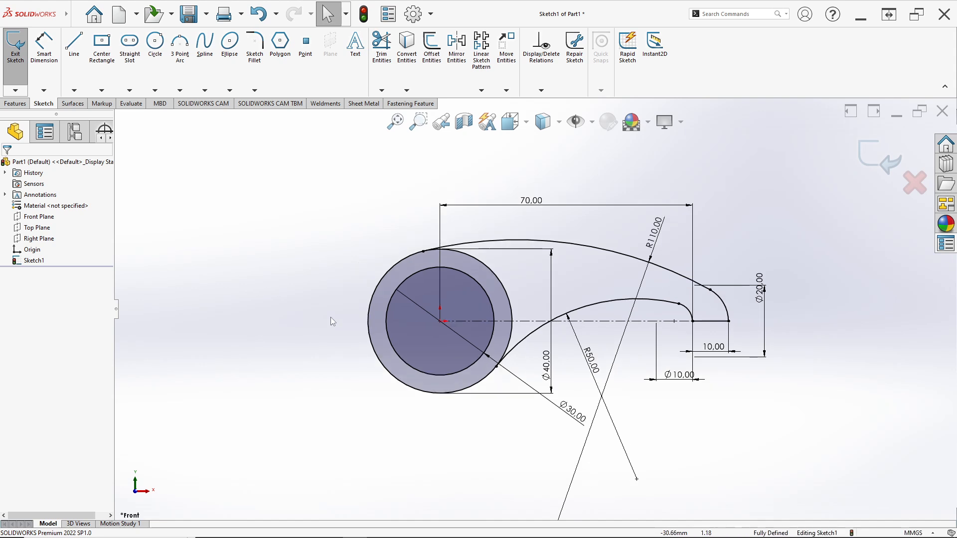
pyautogui.scroll(-1, 289, 320)
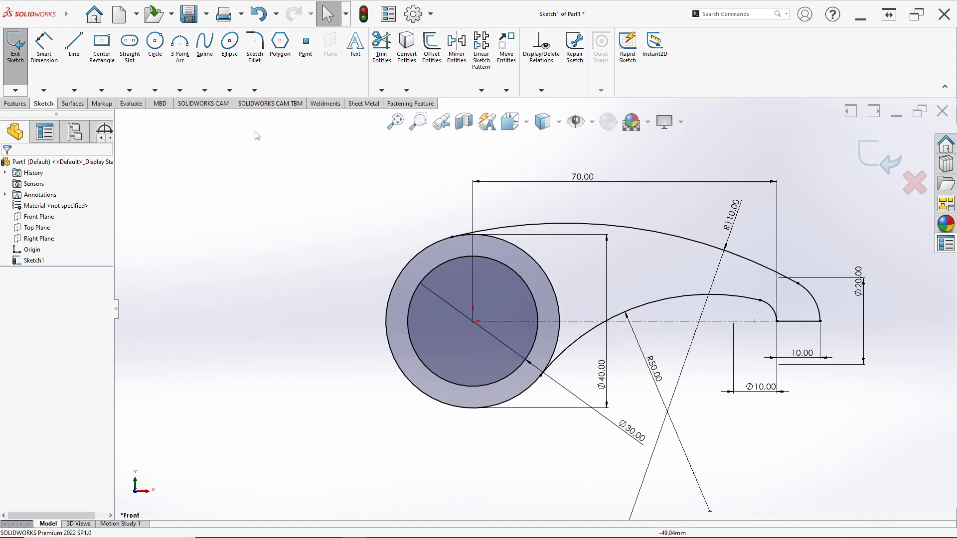
pyautogui.click(74, 90)
pyautogui.click(100, 115)
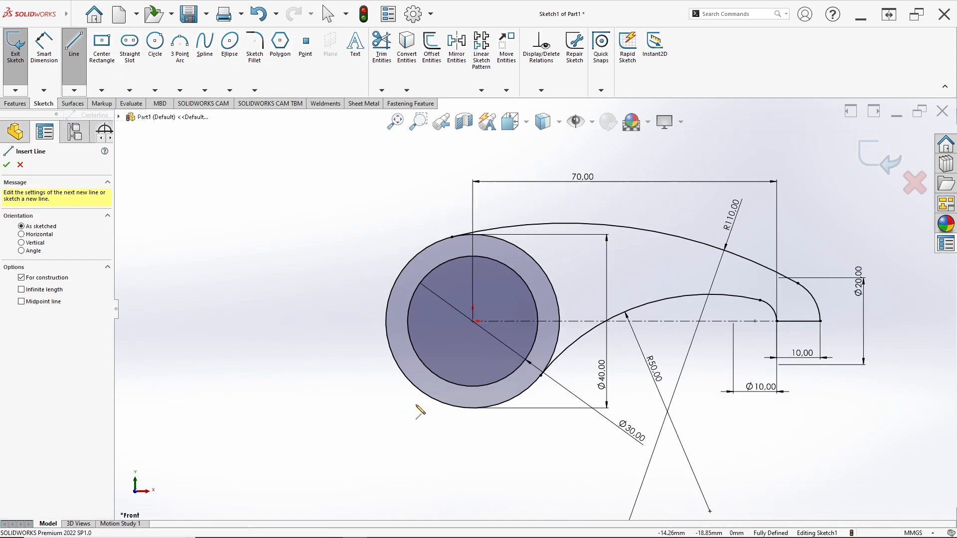
pyautogui.click(473, 407)
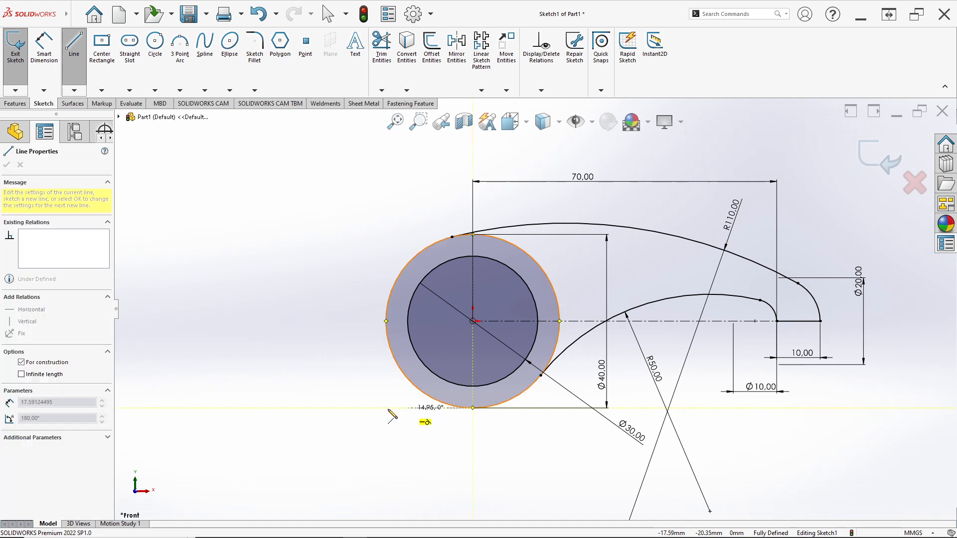
pyautogui.click(251, 409)
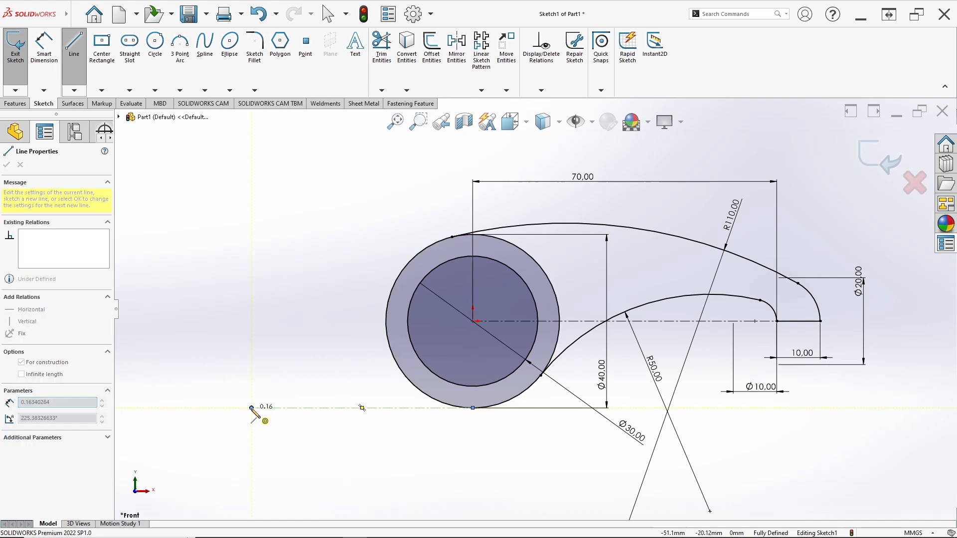
pyautogui.press('Escape')
pyautogui.rightClick(264, 408)
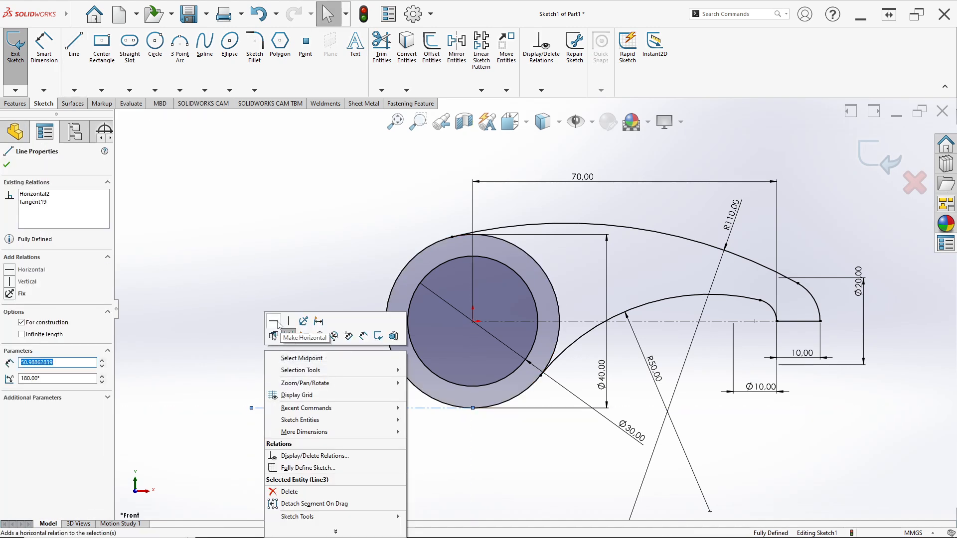
# Make the centerline horizontal and dimension the horizontal distance from its outer endpoint to the origin as 50 mm
pyautogui.click(277, 322)
pyautogui.hotkey('alt', 'Tab')
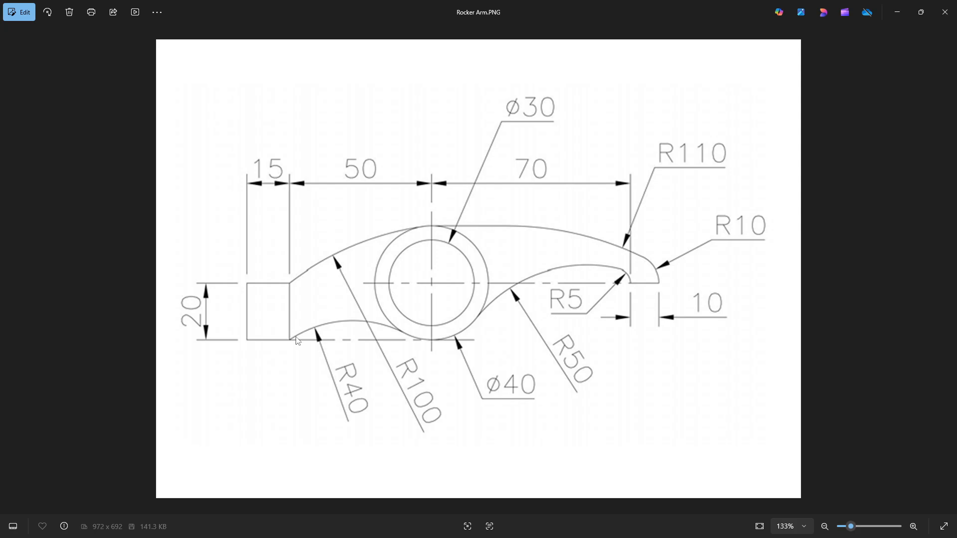
pyautogui.hotkey('alt', 'Tab')
pyautogui.click(45, 57)
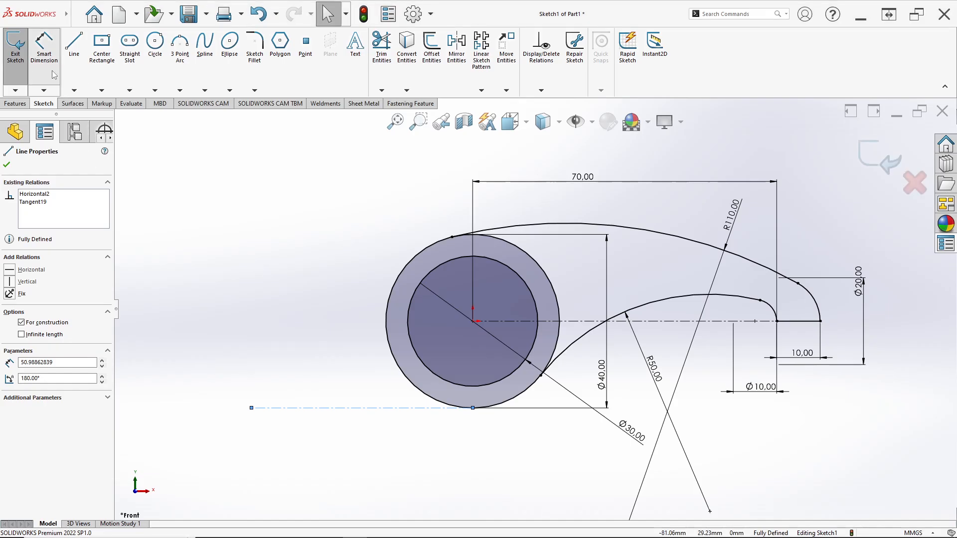
pyautogui.click(251, 408)
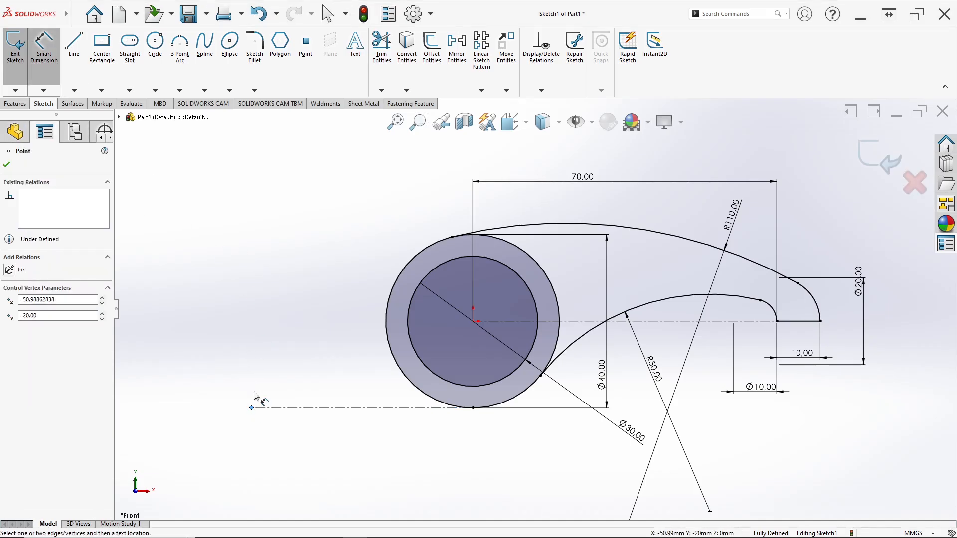
pyautogui.click(473, 322)
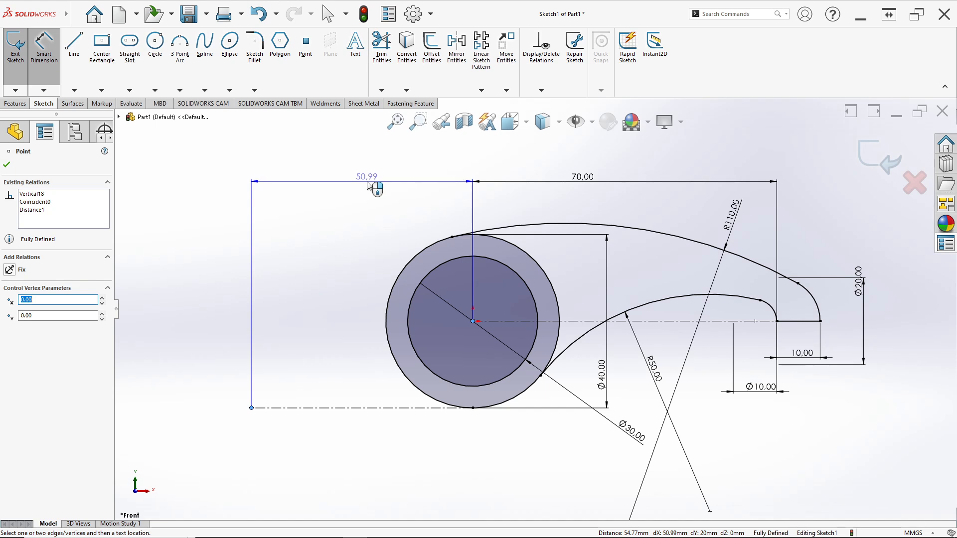
pyautogui.click(368, 186)
pyautogui.write('50')
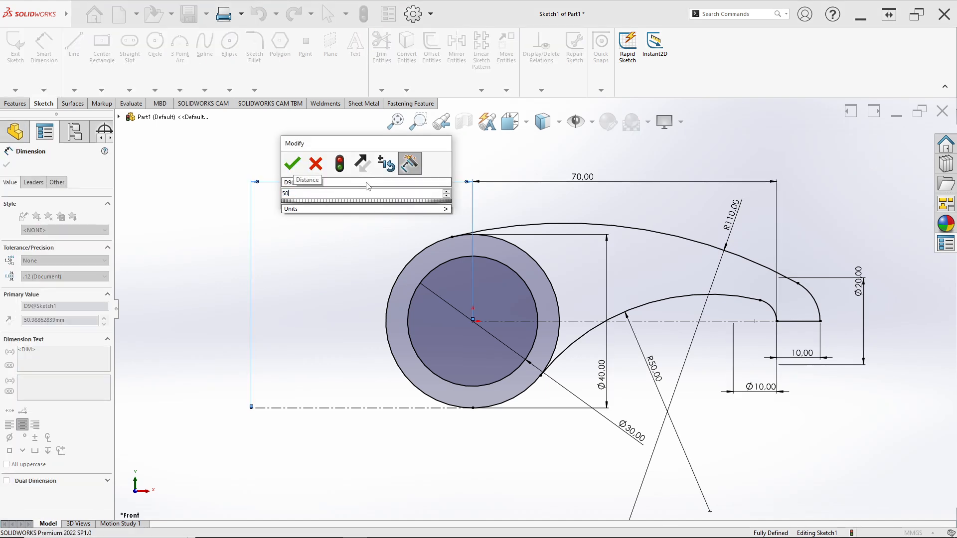
pyautogui.press('Return')
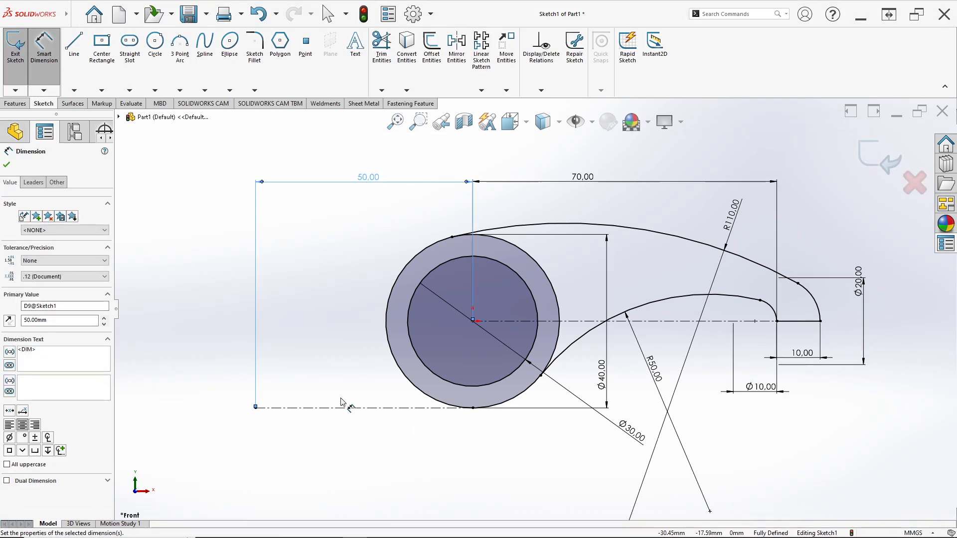
# Check the drawing and sketch a corner rectangle about 16 by 22 mm, extending outward and upward from the centerline's outer endpoint
pyautogui.hotkey('alt', 'Tab')
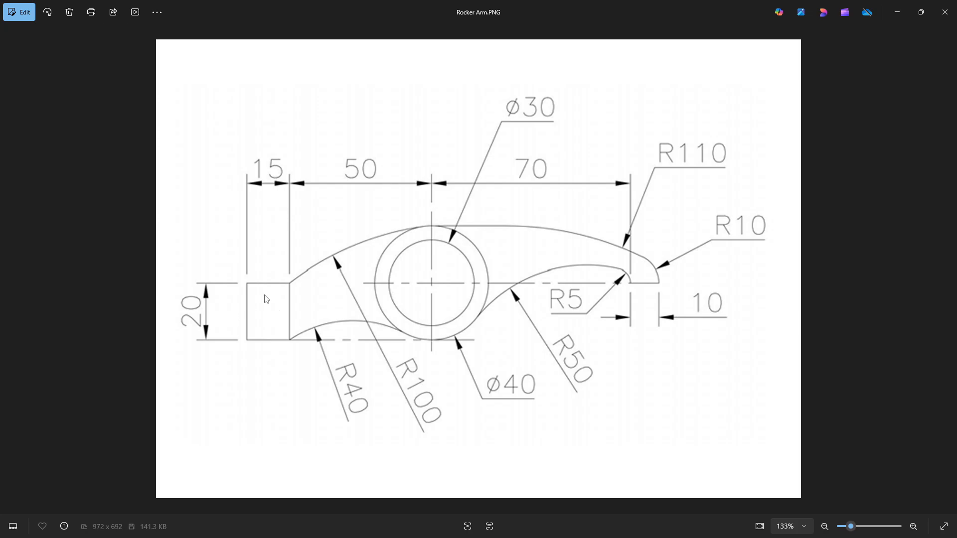
pyautogui.hotkey('alt', 'Tab')
pyautogui.click(102, 92)
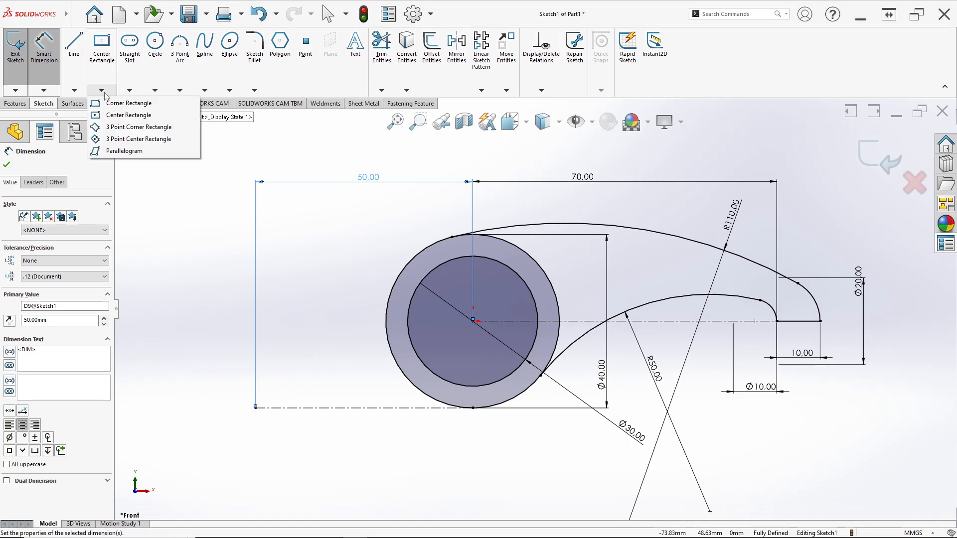
pyautogui.click(127, 103)
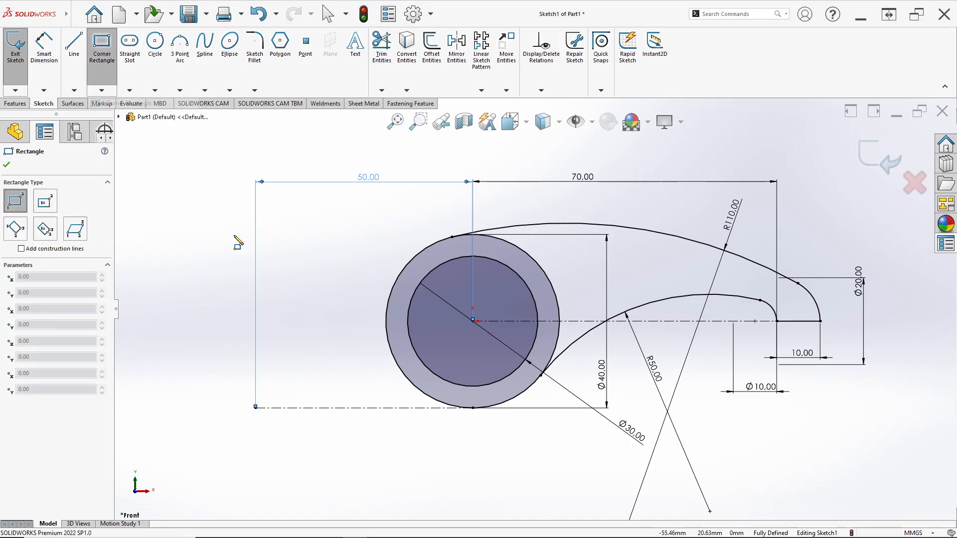
pyautogui.click(256, 408)
pyautogui.click(188, 313)
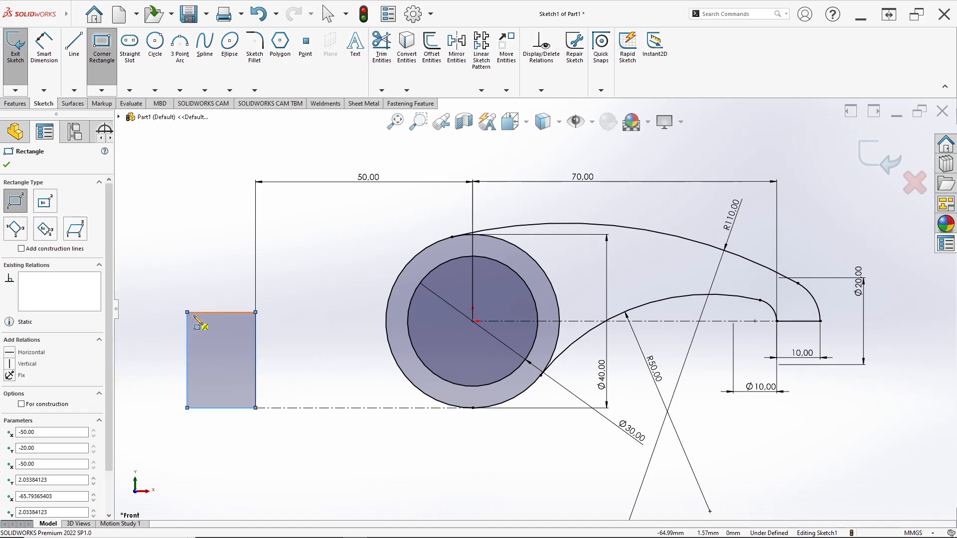
# Check the drawing and dimension the rectangle's width as 15 mm
pyautogui.hotkey('alt', 'Tab')
pyautogui.hotkey('alt', 'Tab')
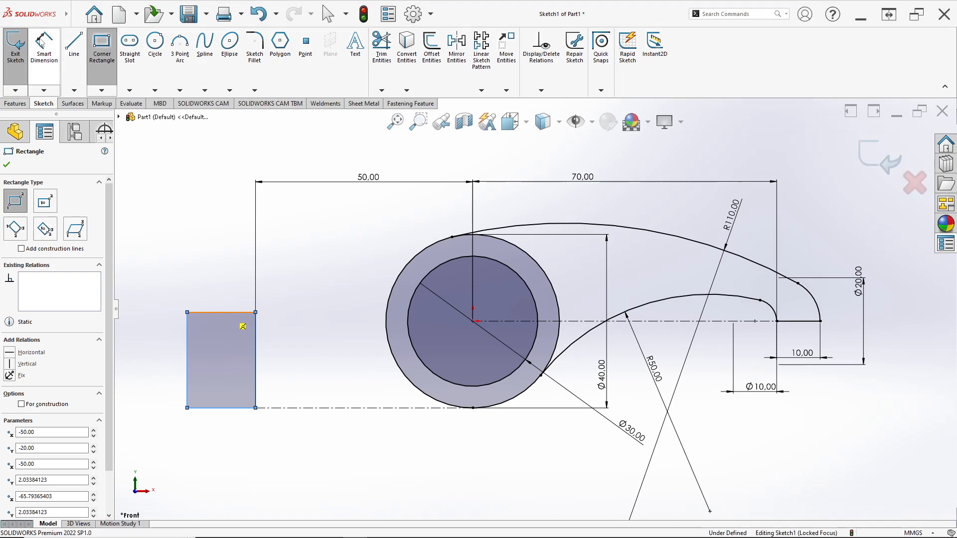
pyautogui.click(229, 311)
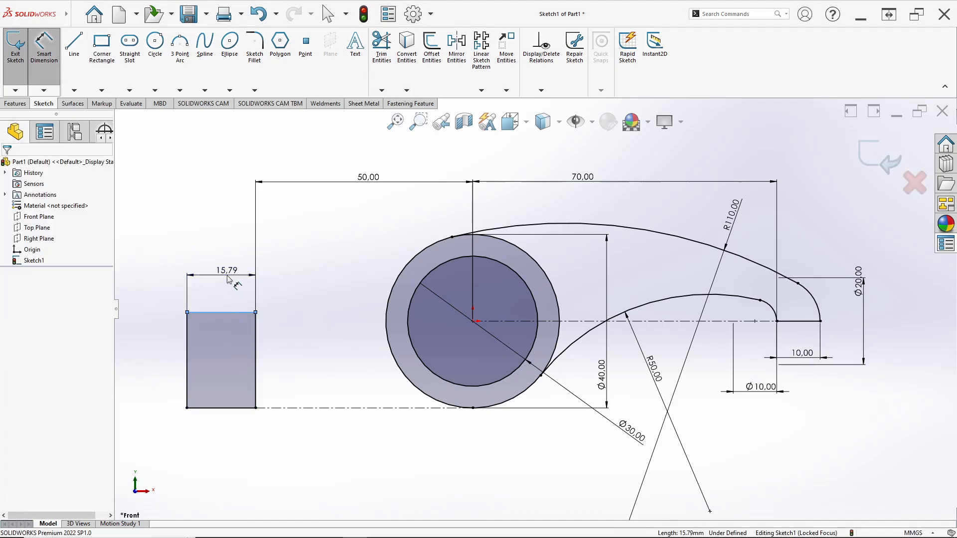
pyautogui.click(229, 276)
pyautogui.write('15')
pyautogui.press('Return')
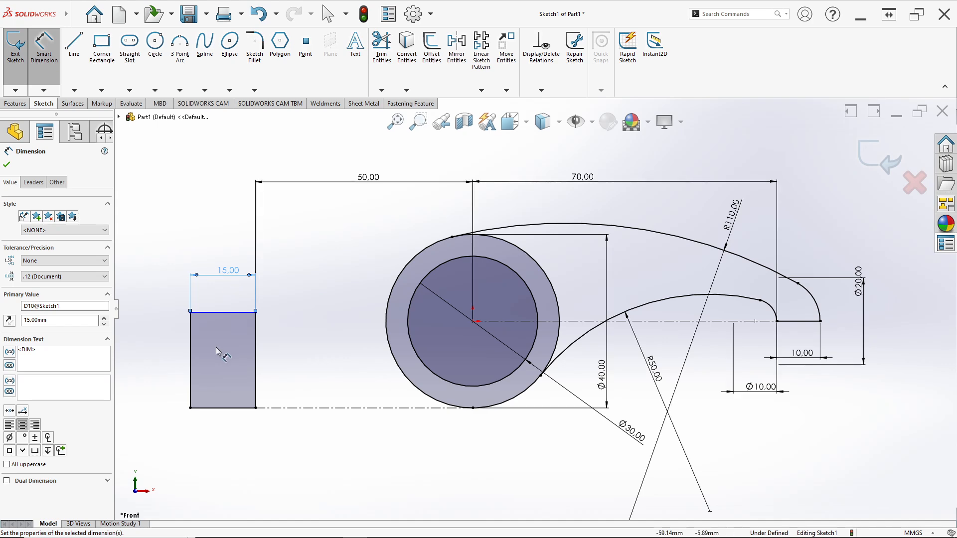
# Dimension the rectangle's height as 20 mm, as given in the drawing
pyautogui.click(190, 354)
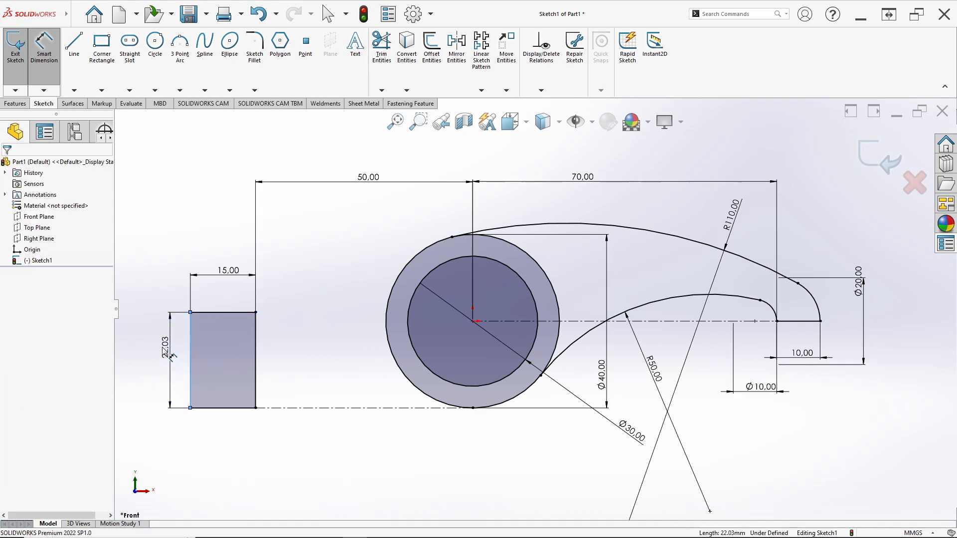
pyautogui.hotkey('alt', 'Tab')
pyautogui.hotkey('alt', 'Tab')
pyautogui.click(169, 364)
pyautogui.write('20')
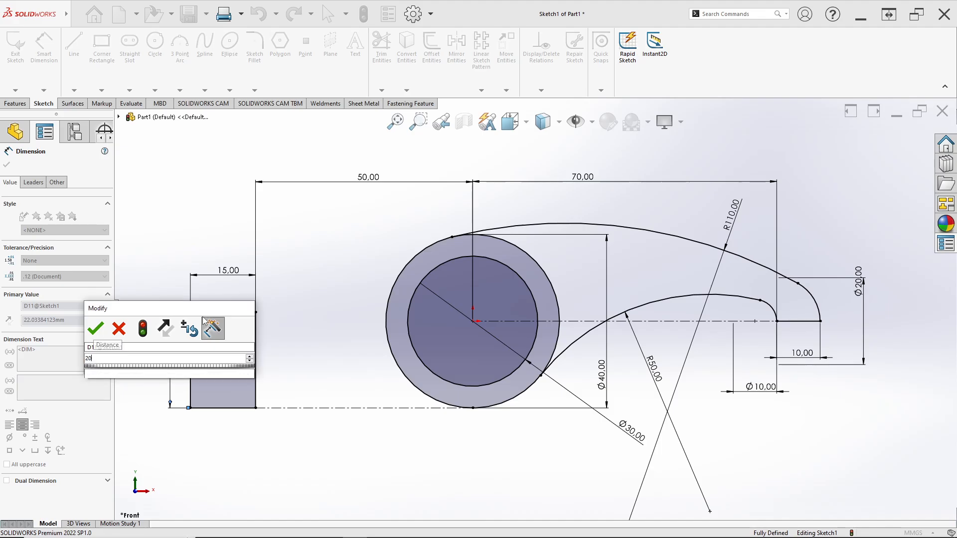
pyautogui.press('Return')
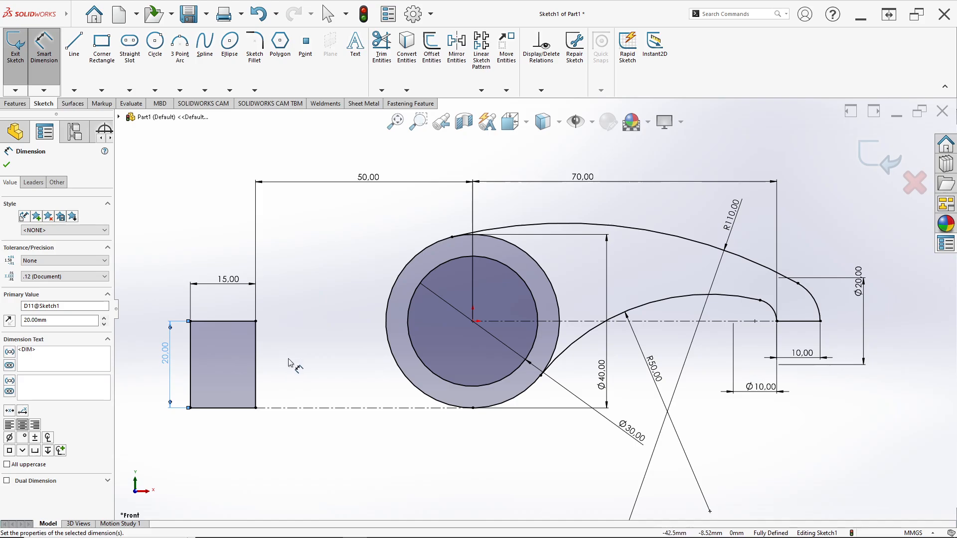
# Check the drawing and sketch an upward-bulging 3-point arc, radius about 39 mm, from the rectangle's lower inner corner to the 40 mm circle
pyautogui.hotkey('alt', 'Tab')
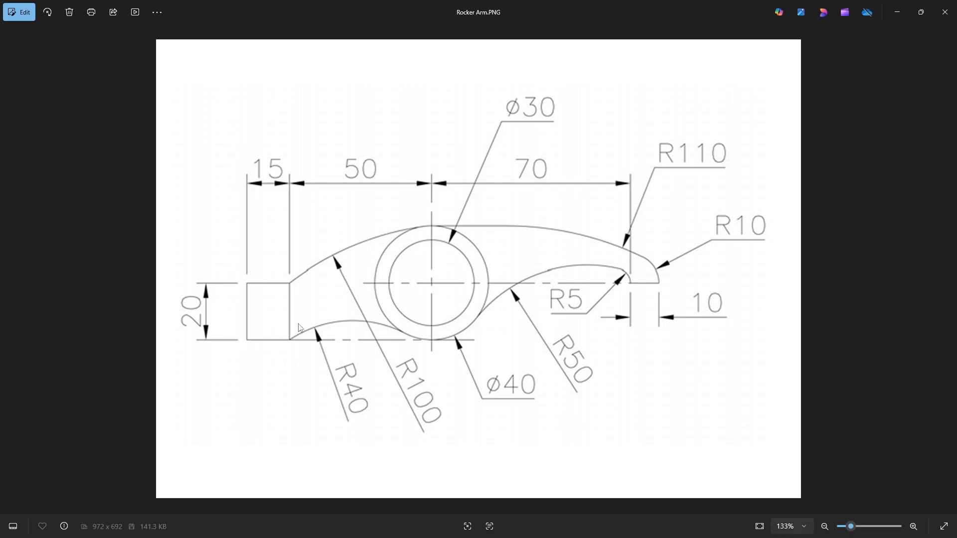
pyautogui.hotkey('alt', 'Tab')
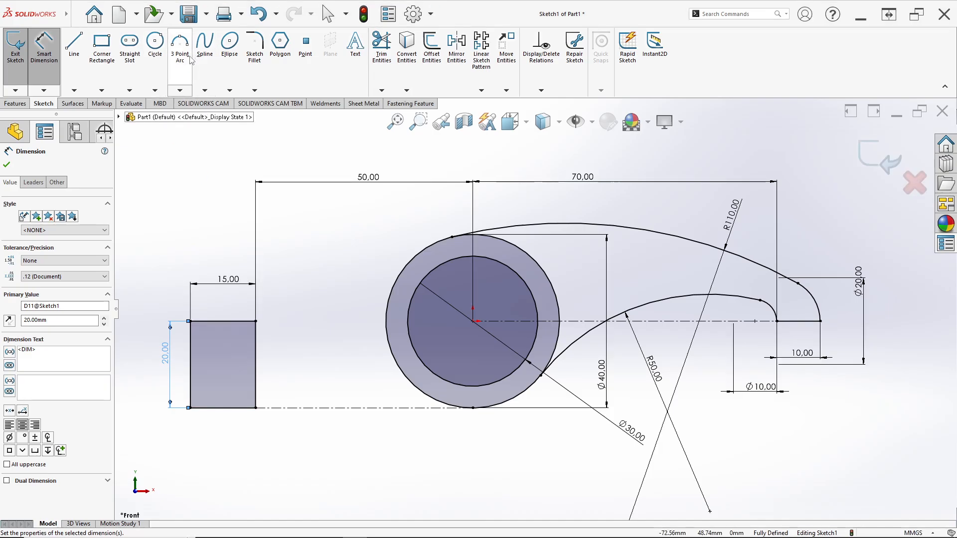
pyautogui.click(186, 58)
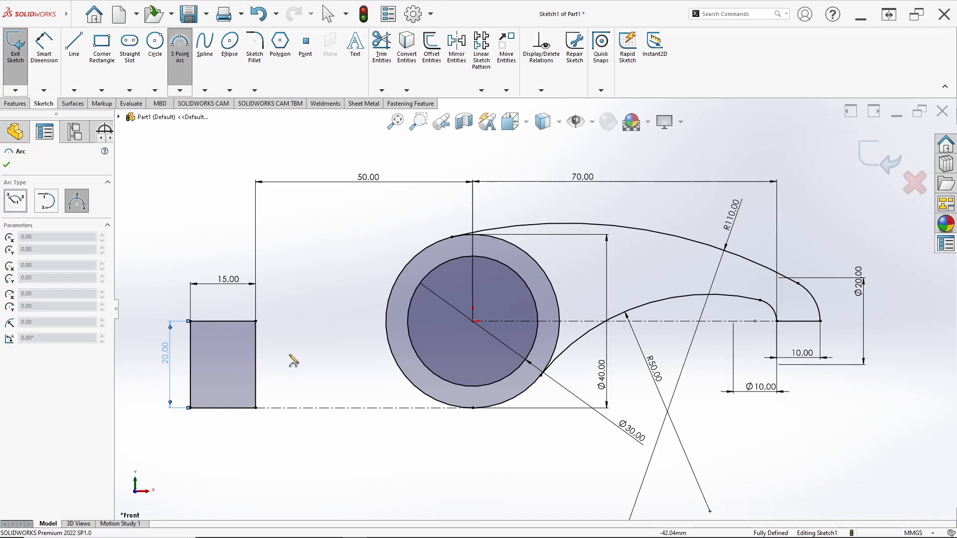
pyautogui.click(256, 408)
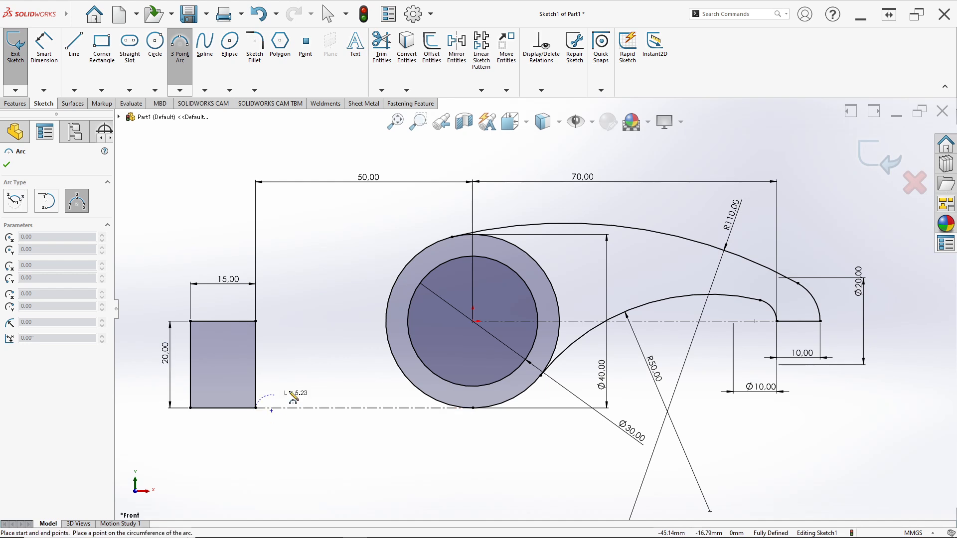
pyautogui.click(431, 397)
pyautogui.click(405, 389)
pyautogui.press('Escape')
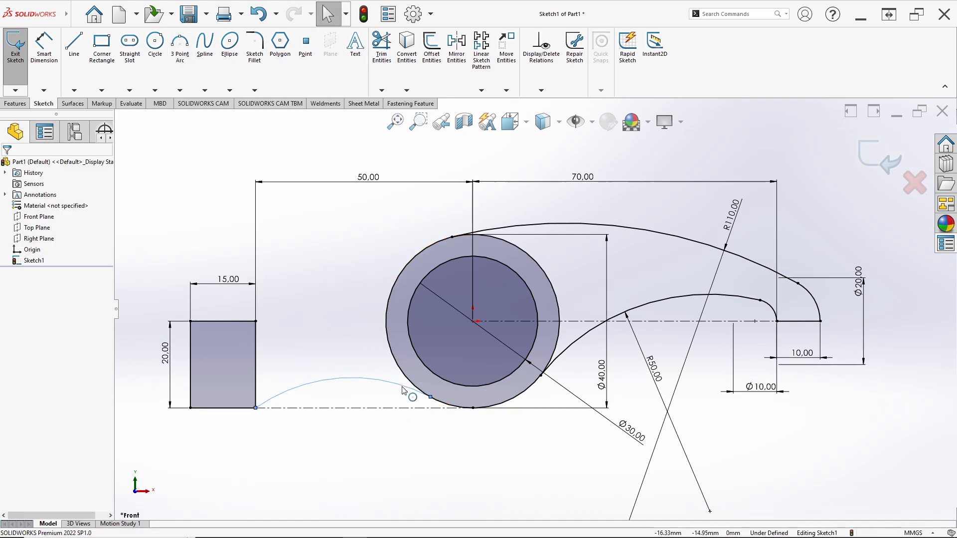
# Make the new lower arc tangent to the 40 mm circle
pyautogui.scroll(-1, 331, 395)
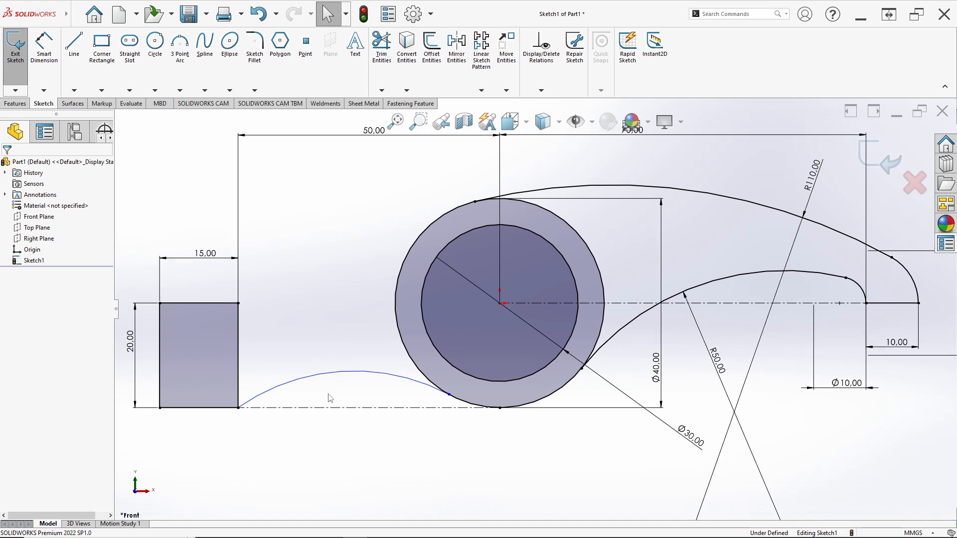
pyautogui.click(400, 381)
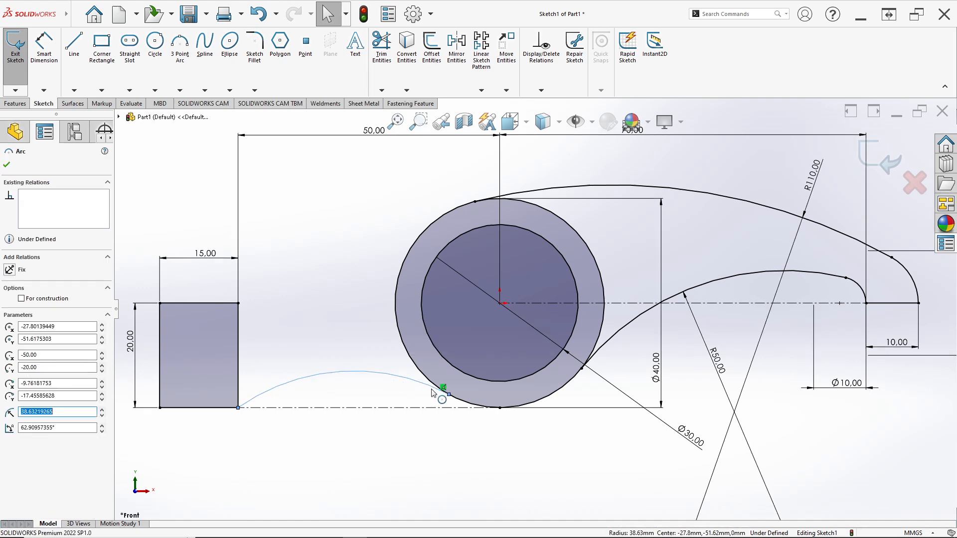
pyautogui.keyDown('ctrl'); pyautogui.click(415, 369); pyautogui.keyUp('ctrl')
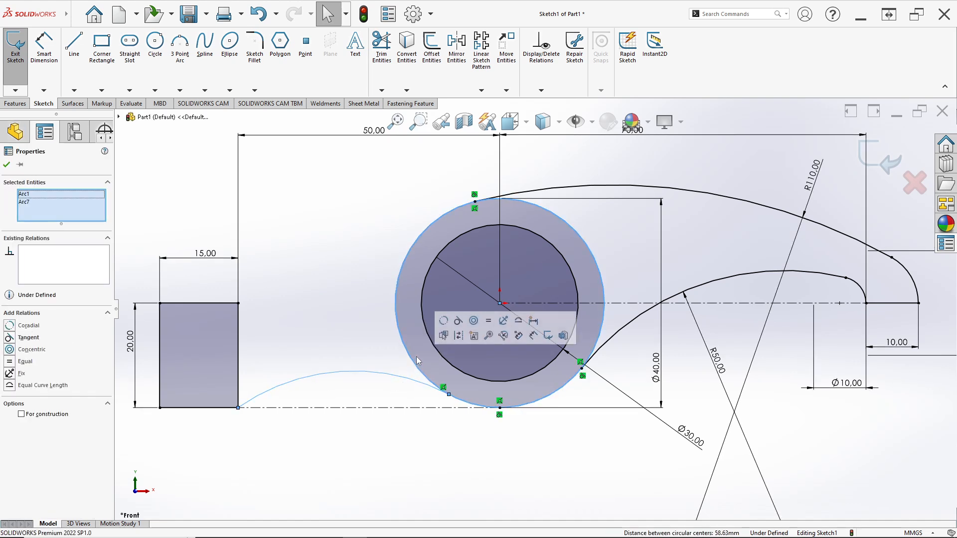
pyautogui.click(459, 321)
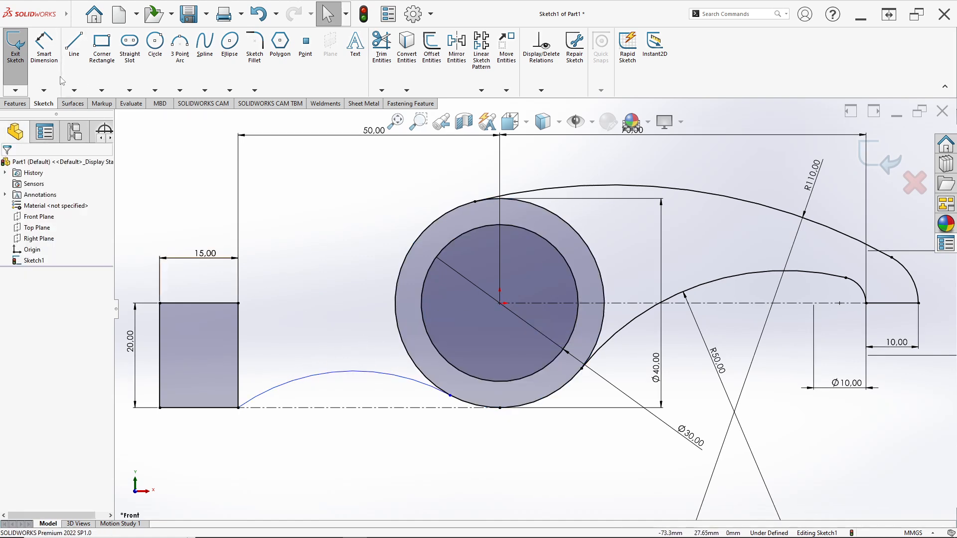
# Dimension the lower arc's radius as 40 mm, as given in the drawing
pyautogui.click(45, 50)
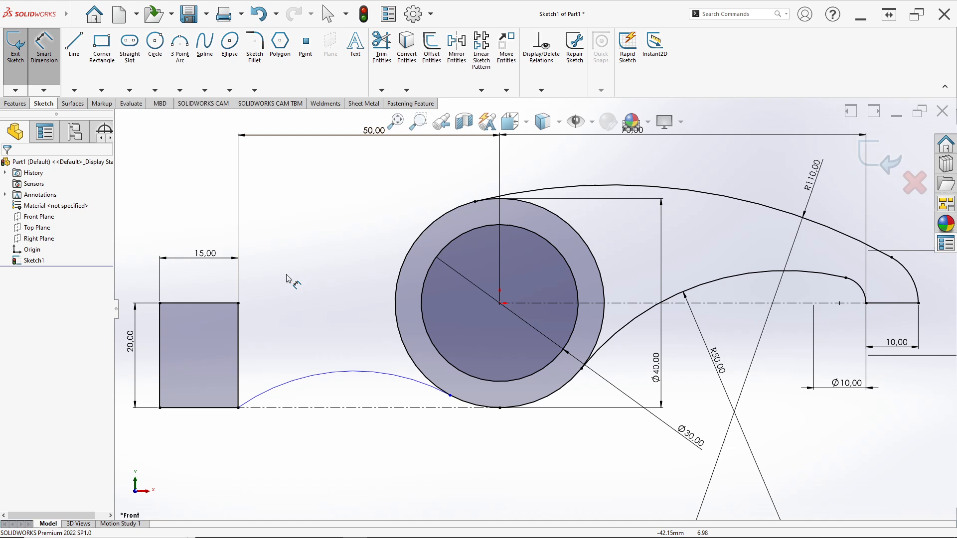
pyautogui.click(342, 374)
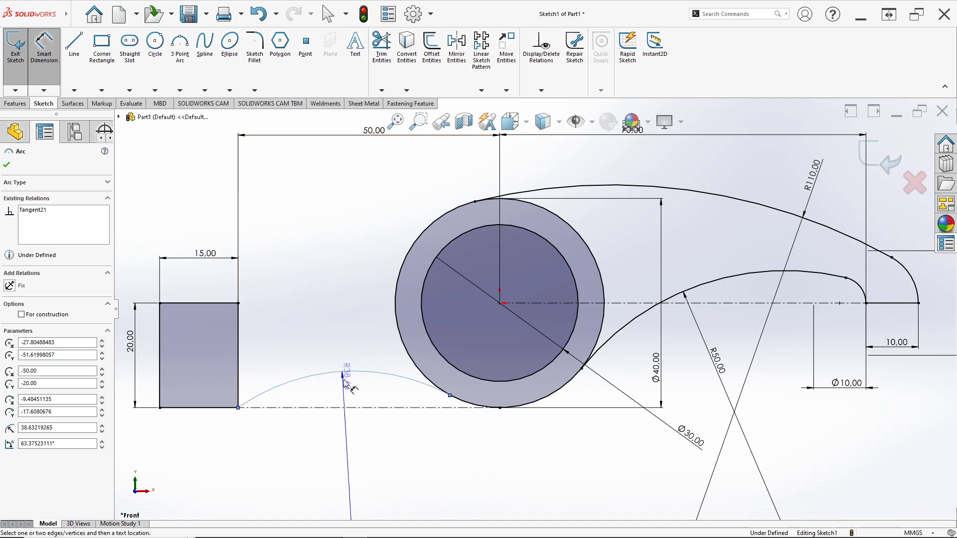
pyautogui.click(327, 429)
pyautogui.hotkey('alt', 'Tab')
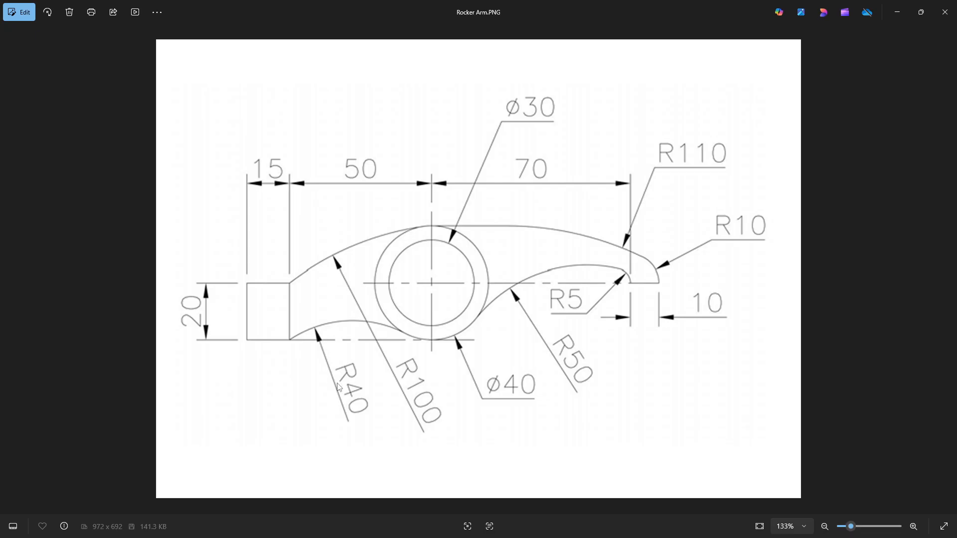
pyautogui.hotkey('alt', 'Tab')
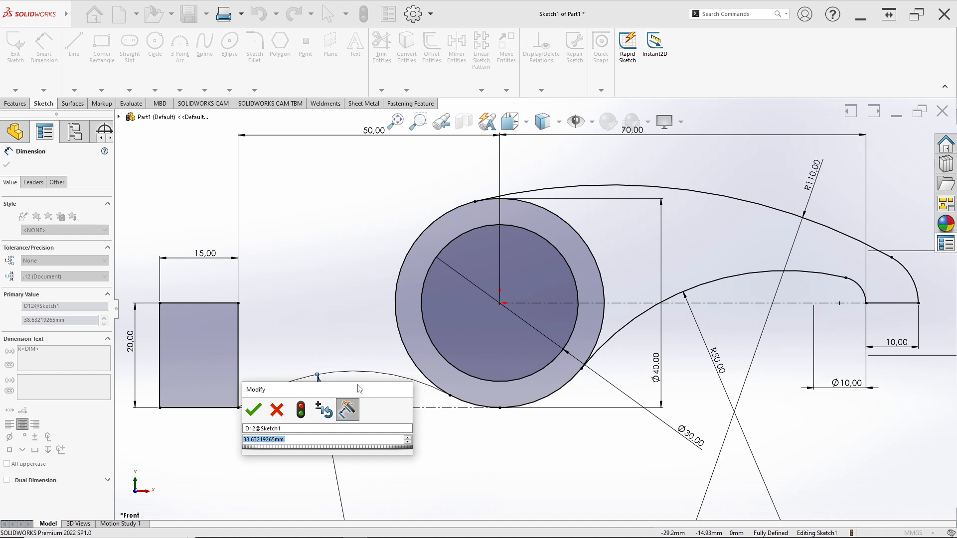
pyautogui.write('40')
pyautogui.press('Return')
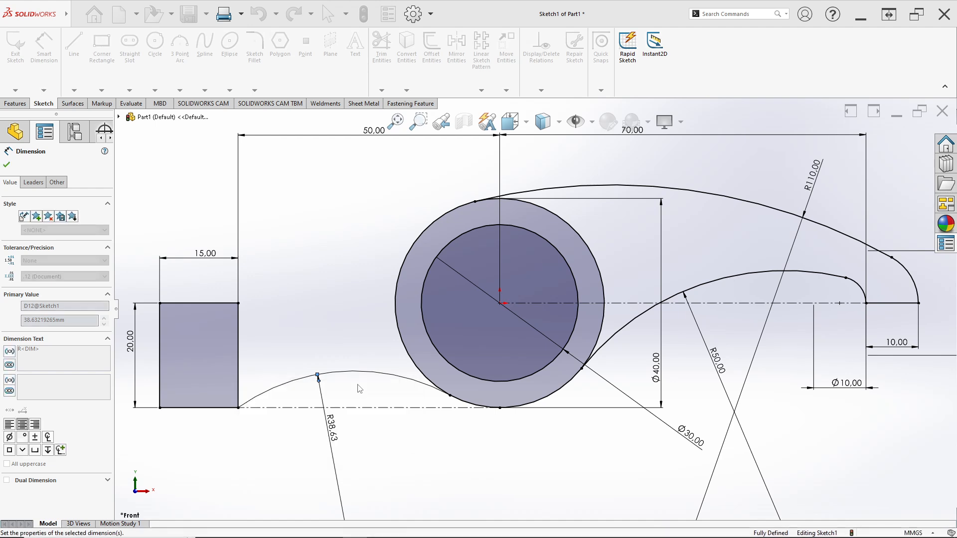
# Sketch a 3-point arc, radius about 46 mm, from the rectangle's upper inner corner to the 40 mm circle and make it tangent to the circle
pyautogui.scroll(-1, 414, 369)
pyautogui.scroll(1, 461, 291)
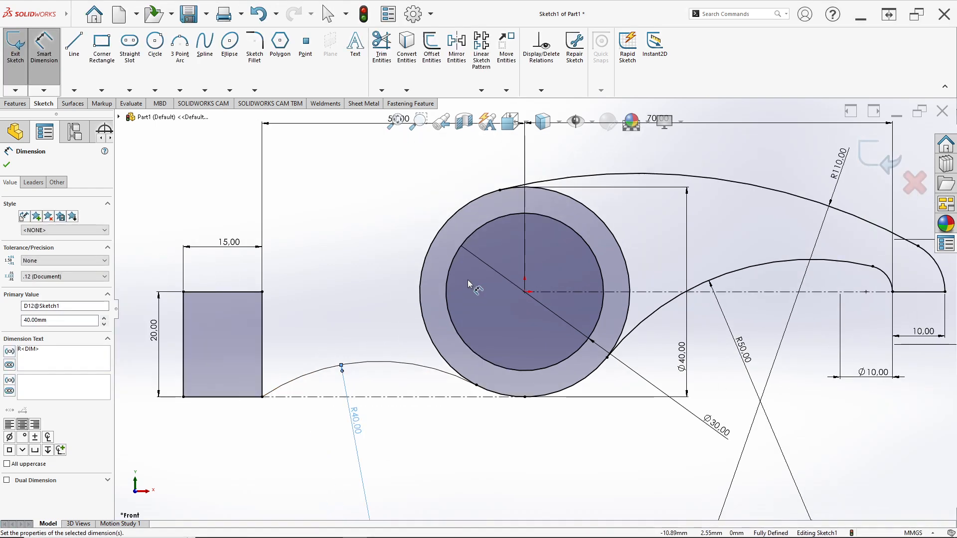
pyautogui.scroll(1, 627, 268)
pyautogui.scroll(-1, 618, 266)
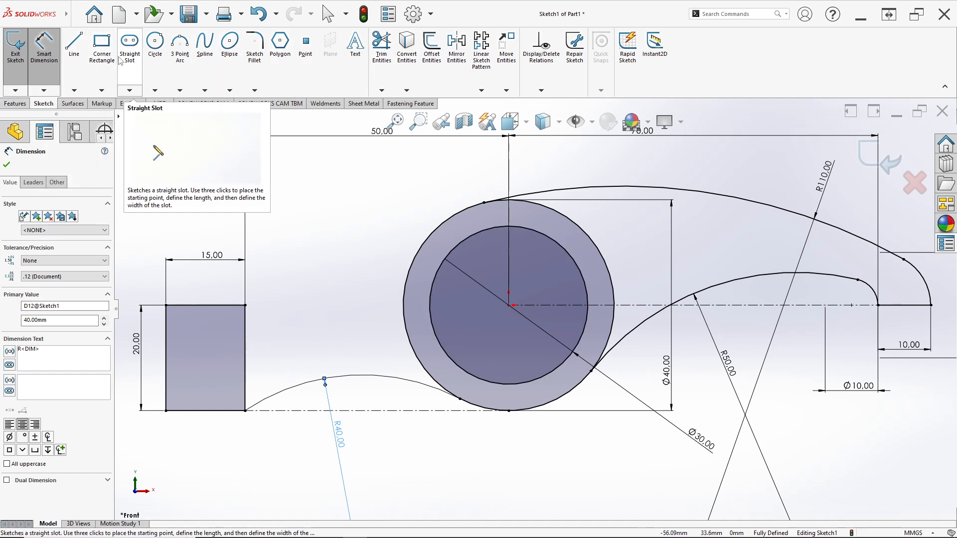
pyautogui.click(176, 72)
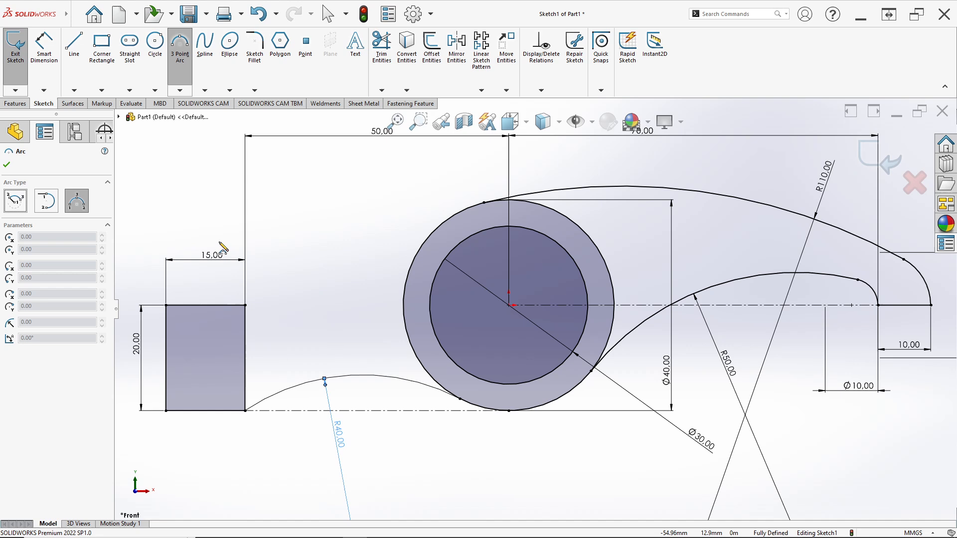
pyautogui.click(245, 305)
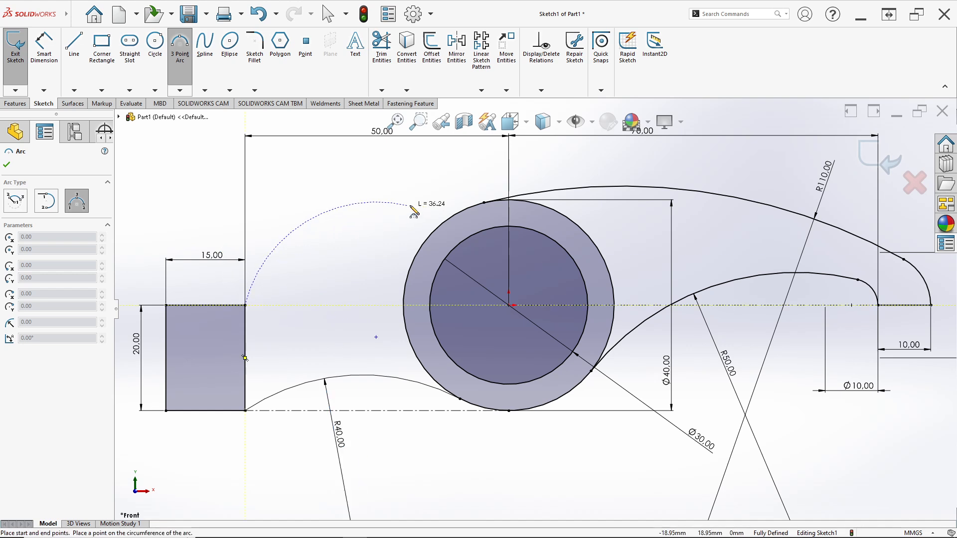
pyautogui.click(480, 204)
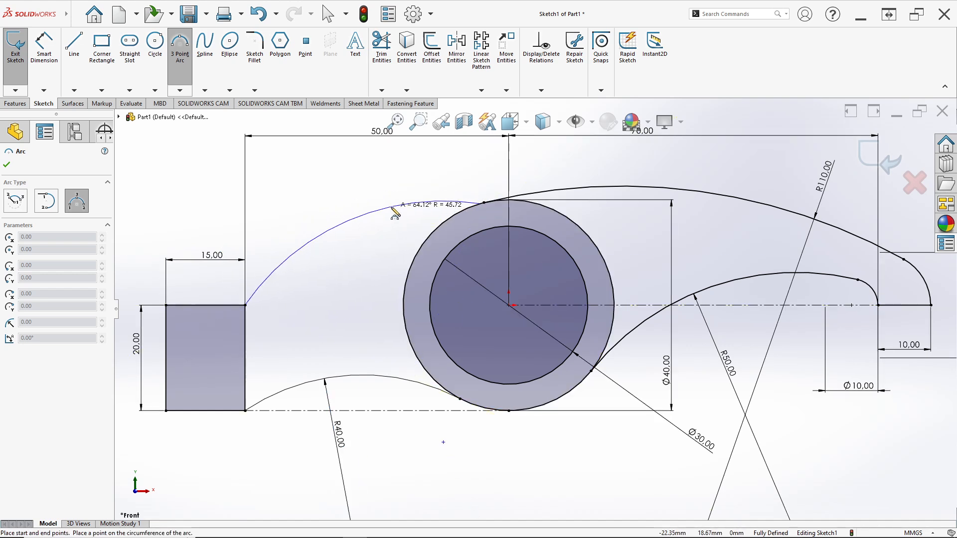
pyautogui.click(348, 220)
pyautogui.press('Escape')
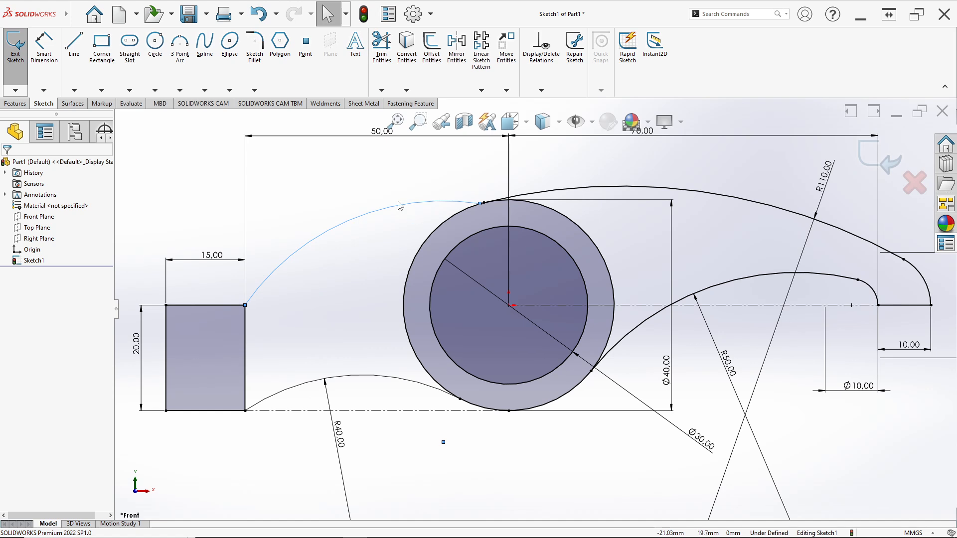
pyautogui.keyDown('ctrl'); pyautogui.click(441, 226); pyautogui.keyUp('ctrl')
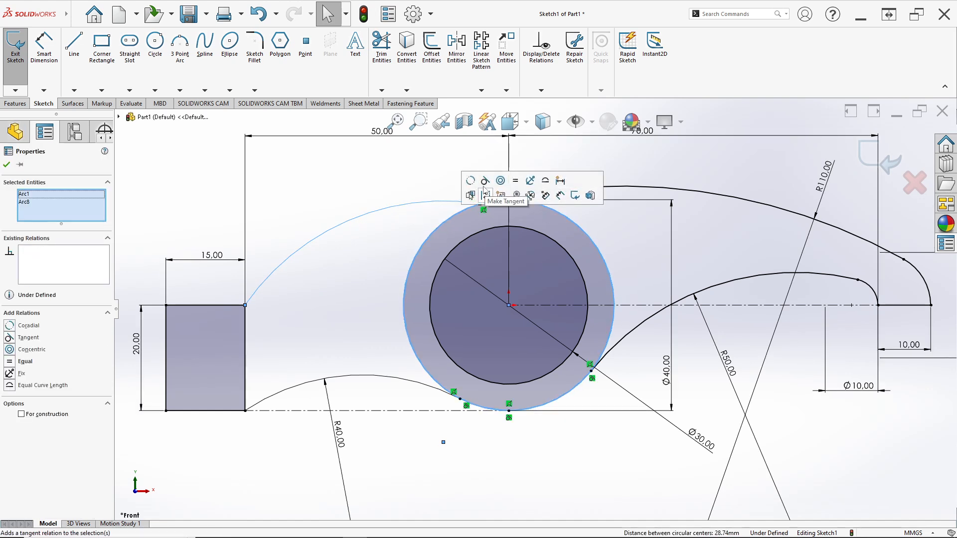
pyautogui.click(485, 181)
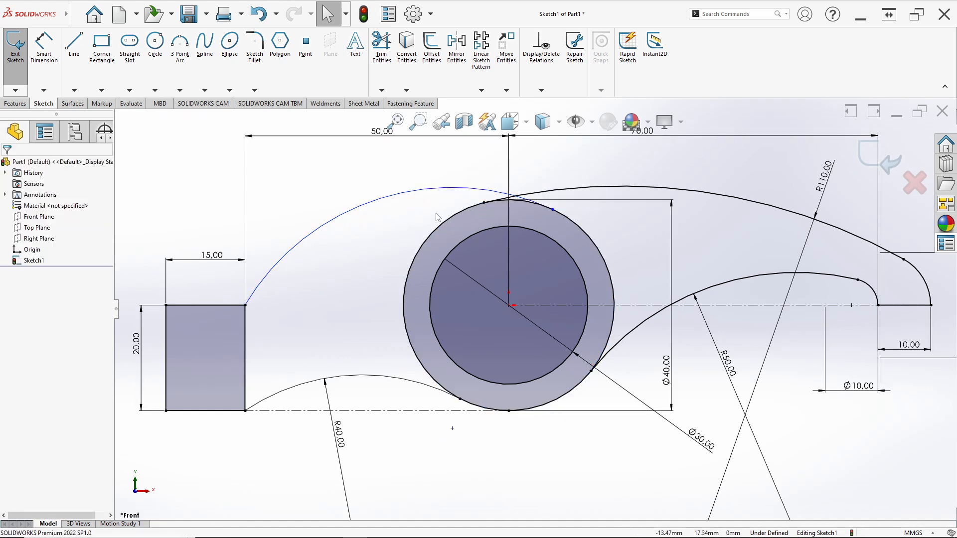
# Check the upper arc's radius next to the rectangle in the Rocker Arm.PNG drawing and reopen Sketch1 for editing
pyautogui.hotkey('alt', 'Tab')
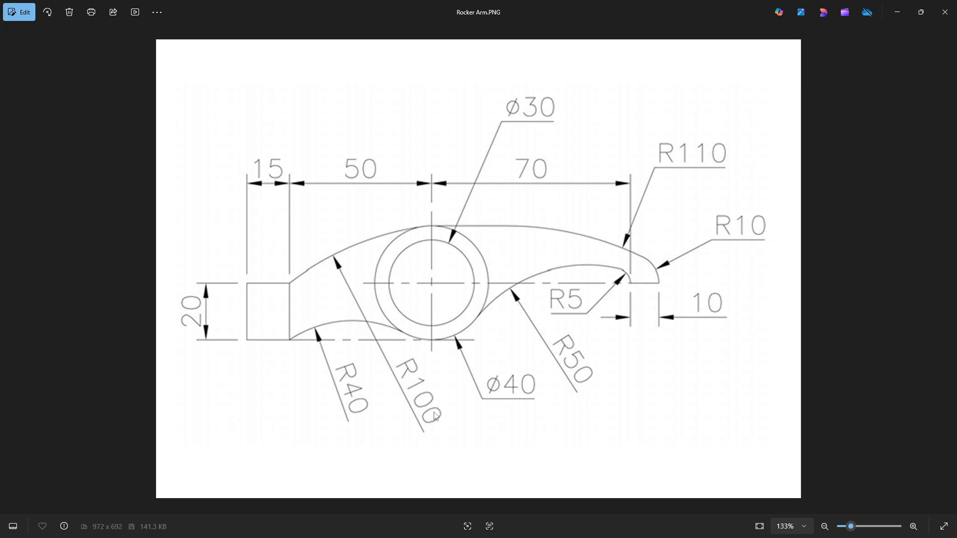
pyautogui.hotkey('alt', 'Tab')
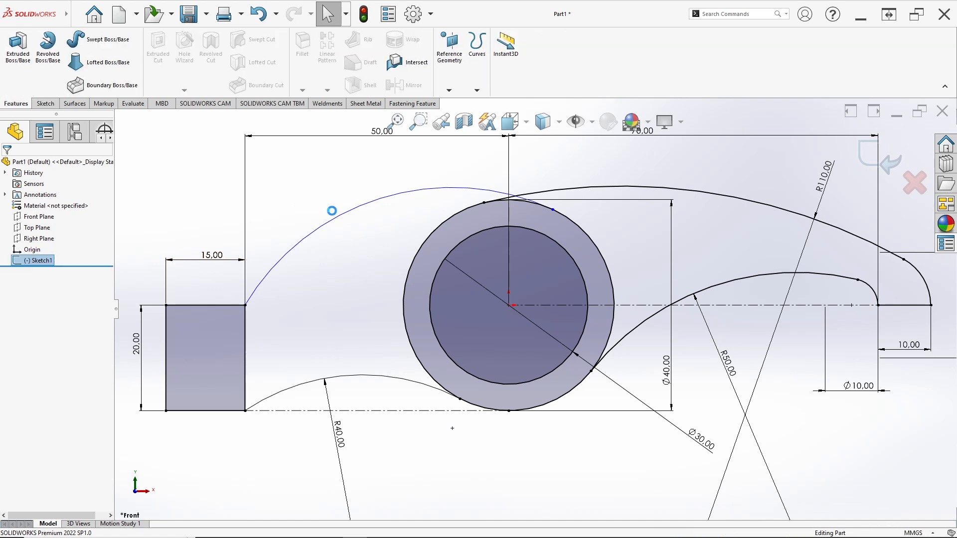
pyautogui.rightClick(48, 263)
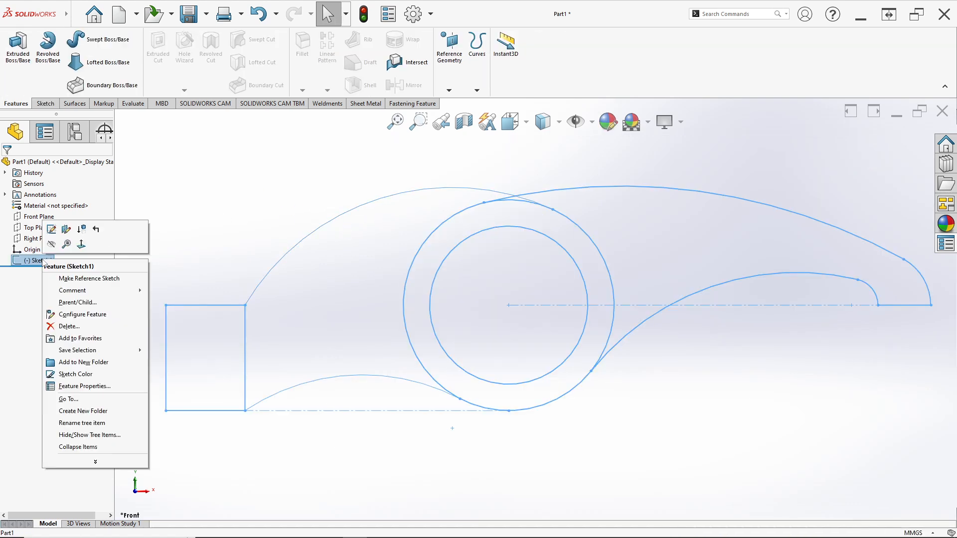
pyautogui.click(50, 231)
pyautogui.scroll(-2, 396, 295)
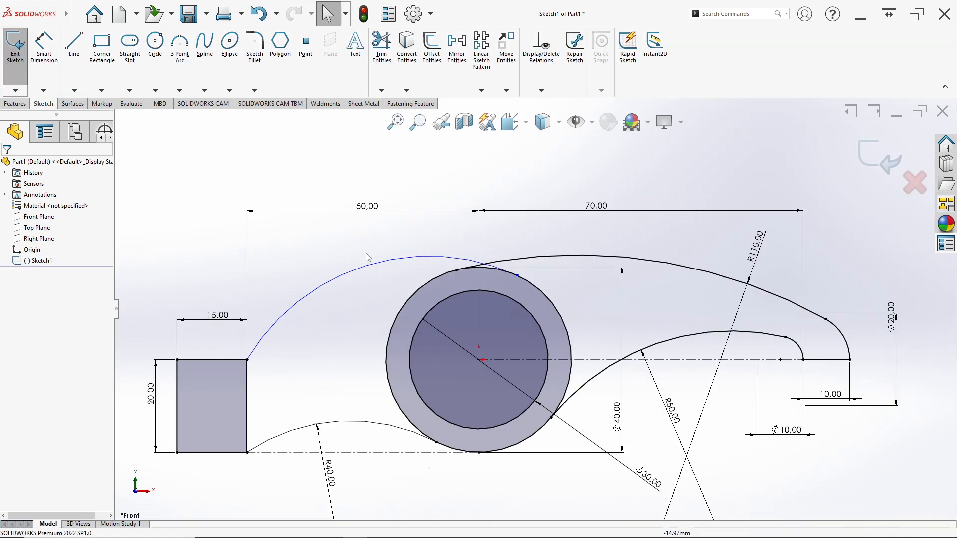
# Dimension the radius of the upper arc between the rectangle and the 40 mm circle as 100 mm, as given in the drawing
pyautogui.click(40, 65)
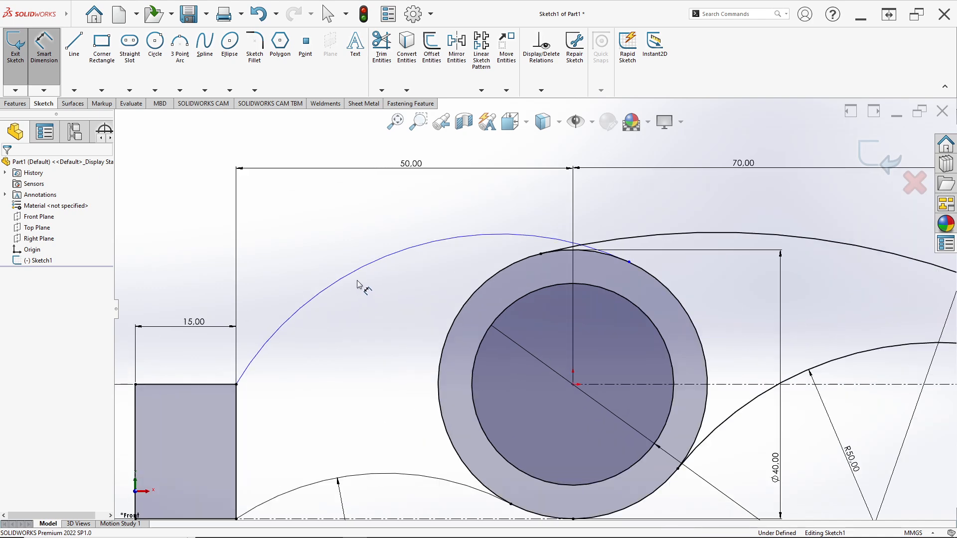
pyautogui.click(356, 274)
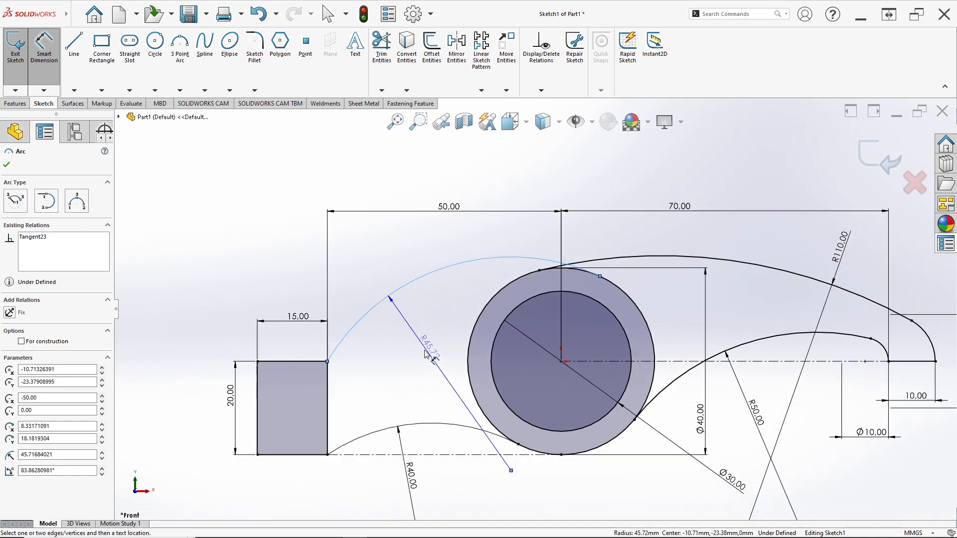
pyautogui.press('Escape')
pyautogui.hotkey('alt', 'Tab')
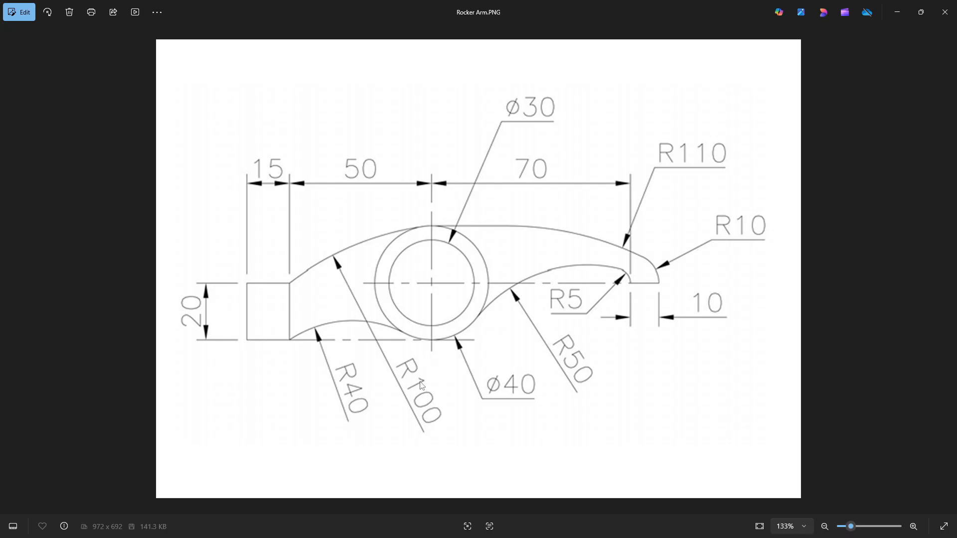
pyautogui.hotkey('alt', 'Tab')
pyautogui.write('10')
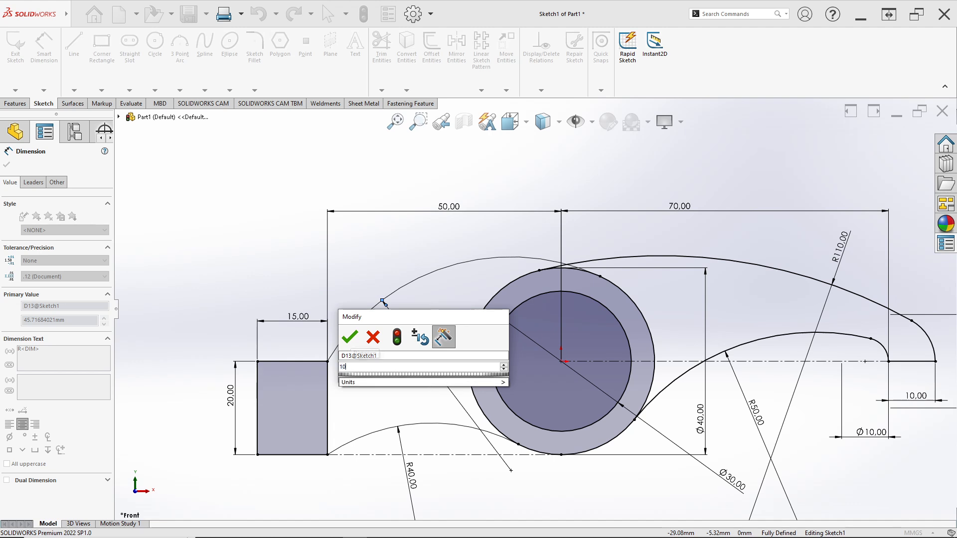
pyautogui.press('Return')
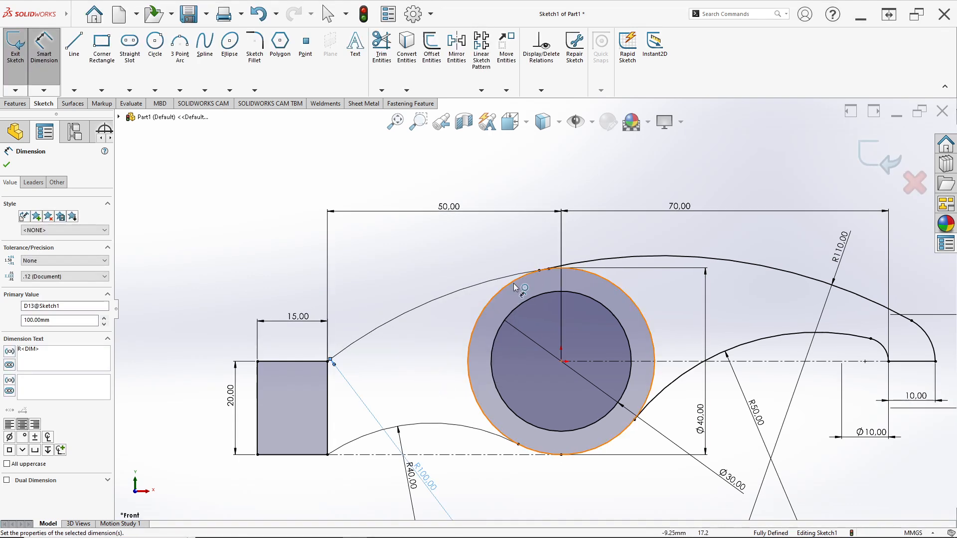
pyautogui.click(7, 165)
# Trim away the rectangle's inner vertical side and the overlapping ends of the R100 and R110 arcs where they cross above the circle
pyautogui.click(381, 45)
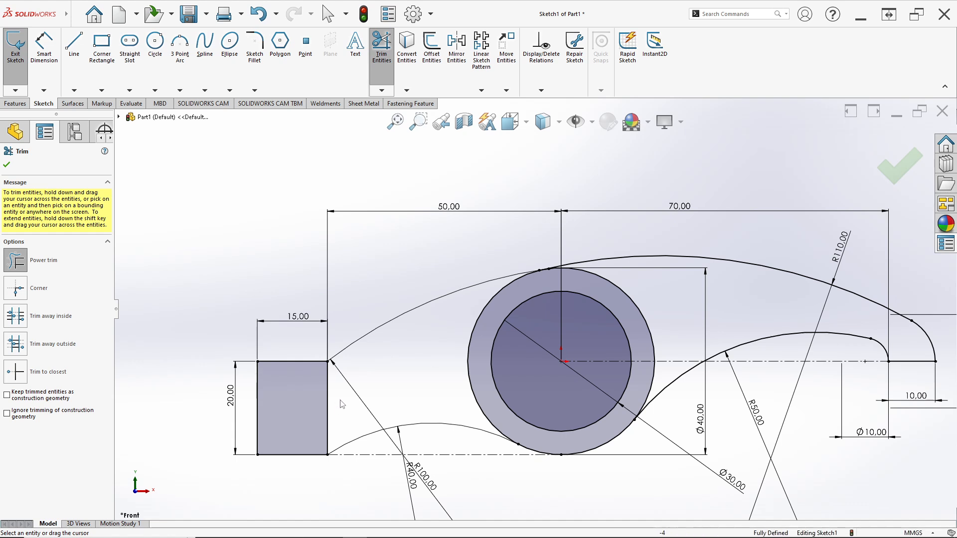
pyautogui.moveTo(332, 399); pyautogui.dragTo(323, 403)
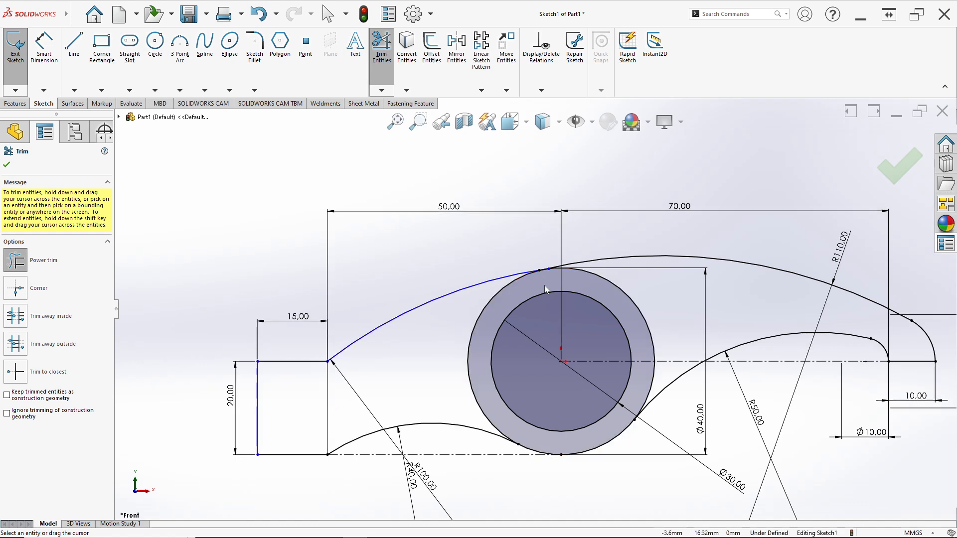
pyautogui.scroll(-12, 545, 279)
pyautogui.scroll(1, 410, 62)
pyautogui.scroll(1, 447, 142)
pyautogui.scroll(-3, 500, 200)
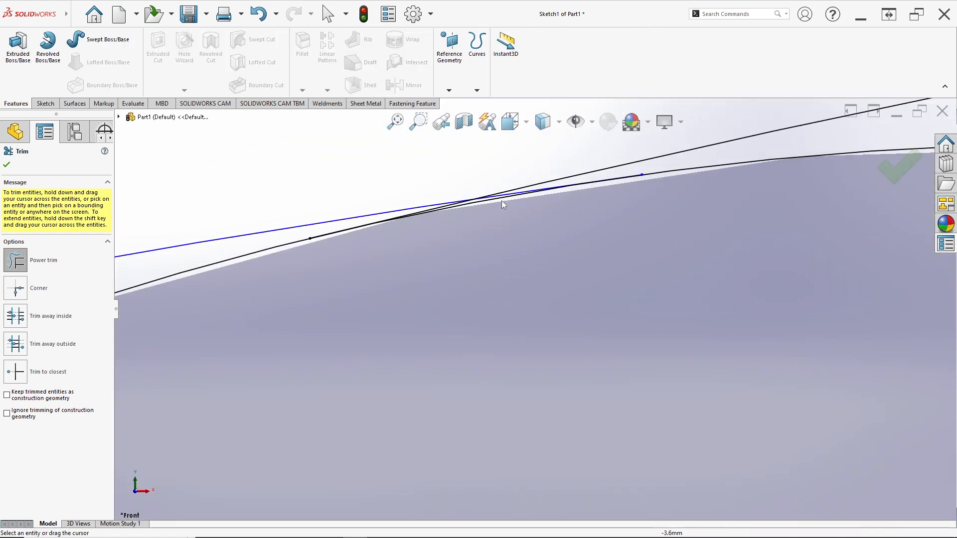
pyautogui.click(426, 244)
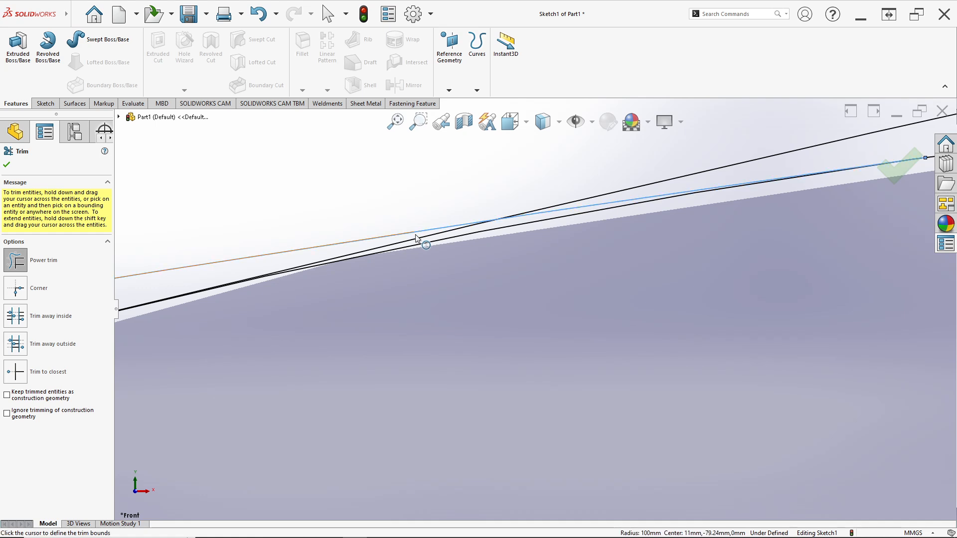
pyautogui.click(415, 240)
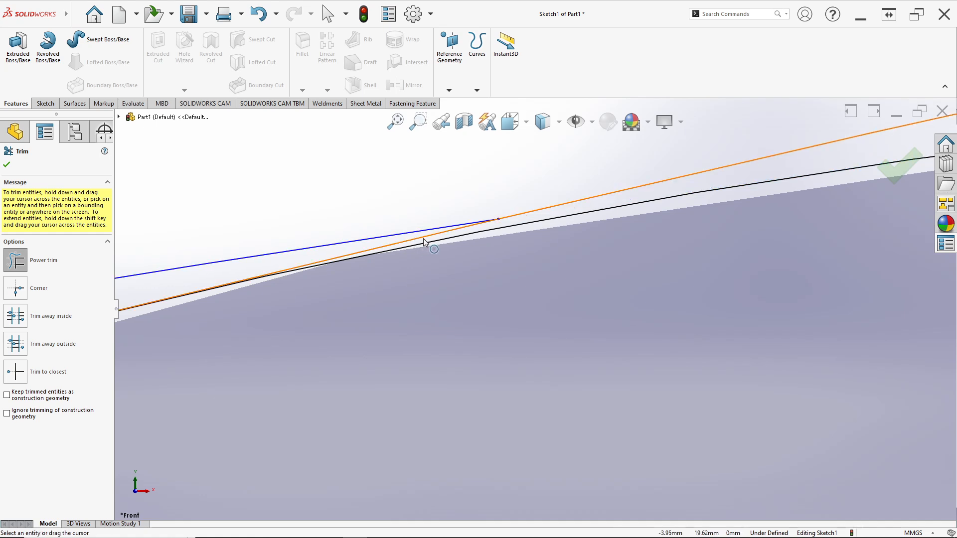
pyautogui.scroll(-2, 443, 241)
pyautogui.moveTo(424, 252); pyautogui.dragTo(435, 264)
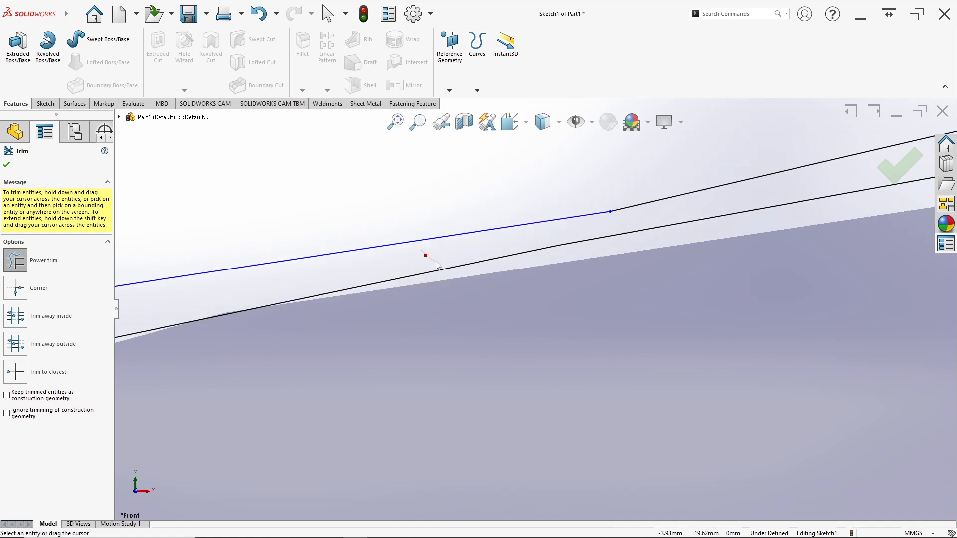
pyautogui.scroll(6, 597, 218)
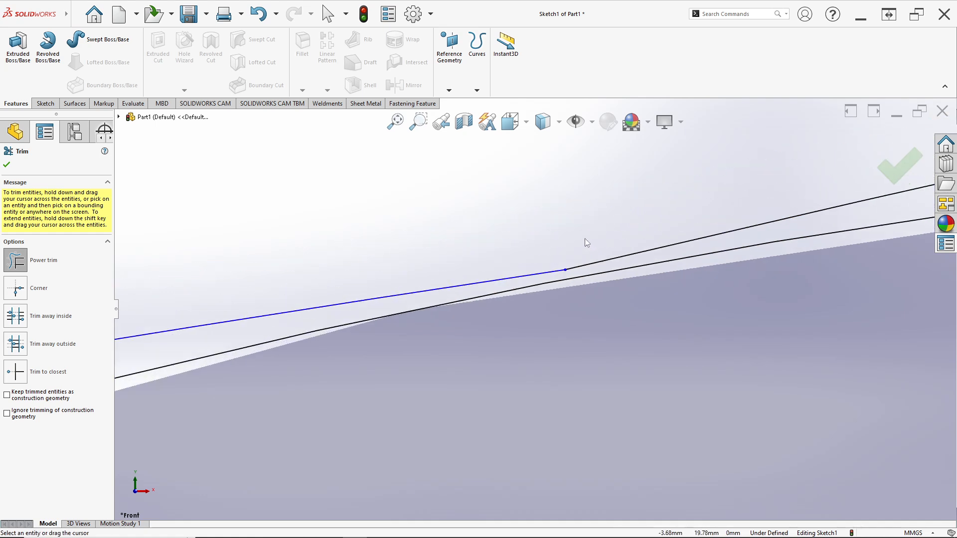
pyautogui.click(900, 166)
pyautogui.scroll(8, 764, 206)
pyautogui.scroll(5, 678, 289)
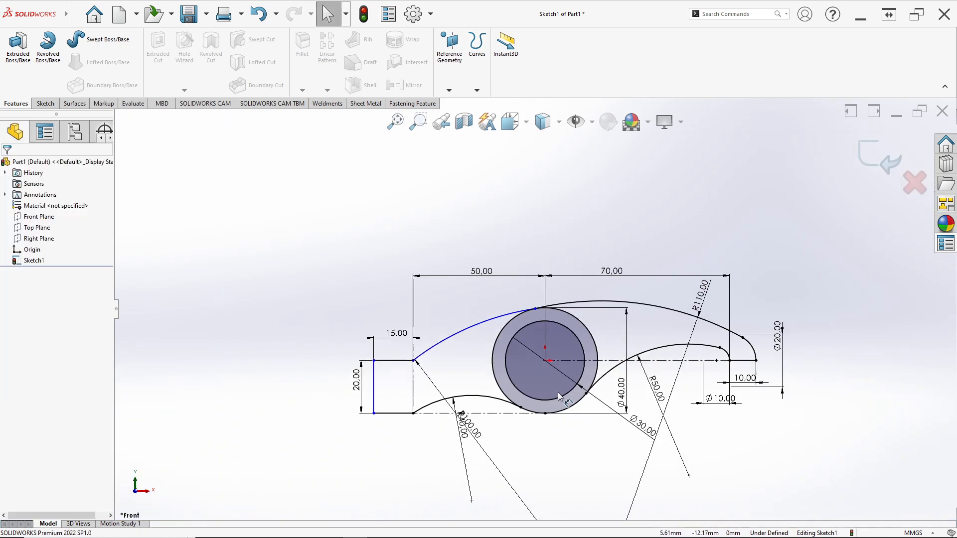
# Extrude the ring region between the 30 mm and 40 mm circles to a depth of 21 mm with the Mid Plane end condition
pyautogui.scroll(-2, 556, 396)
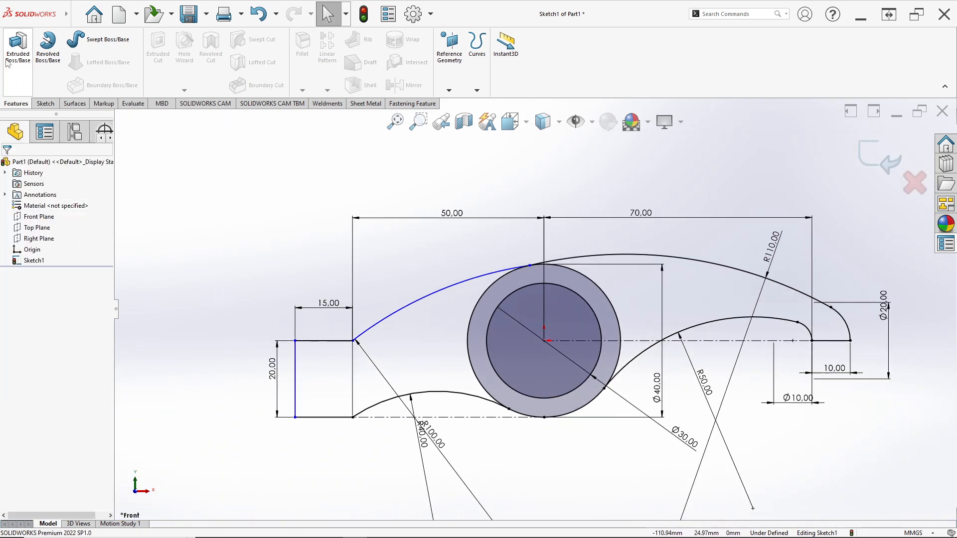
pyautogui.click(18, 46)
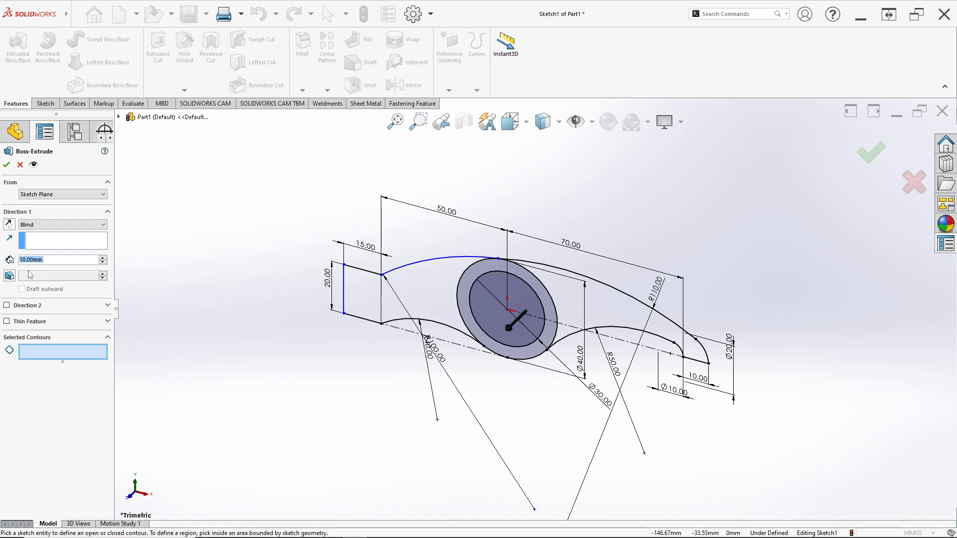
pyautogui.click(45, 225)
pyautogui.click(37, 269)
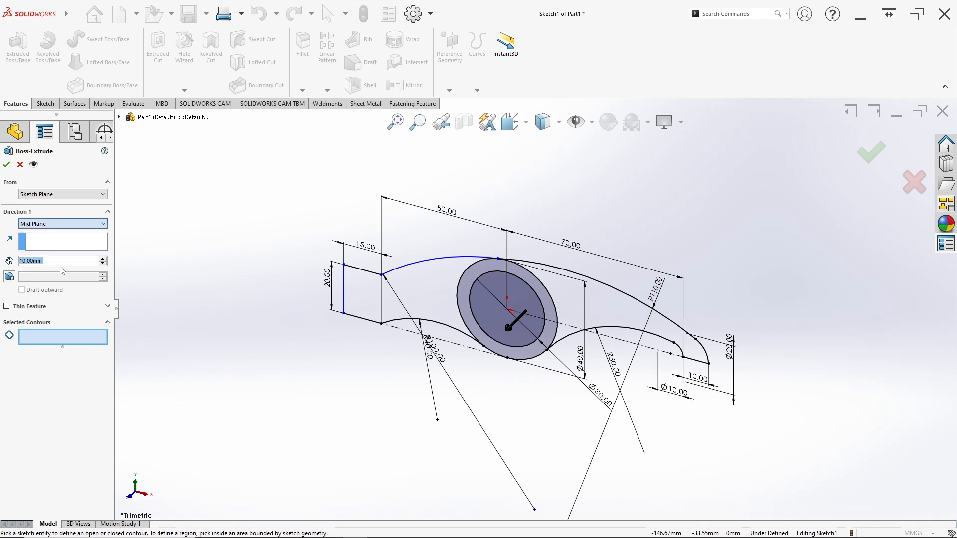
pyautogui.scroll(-3, 477, 268)
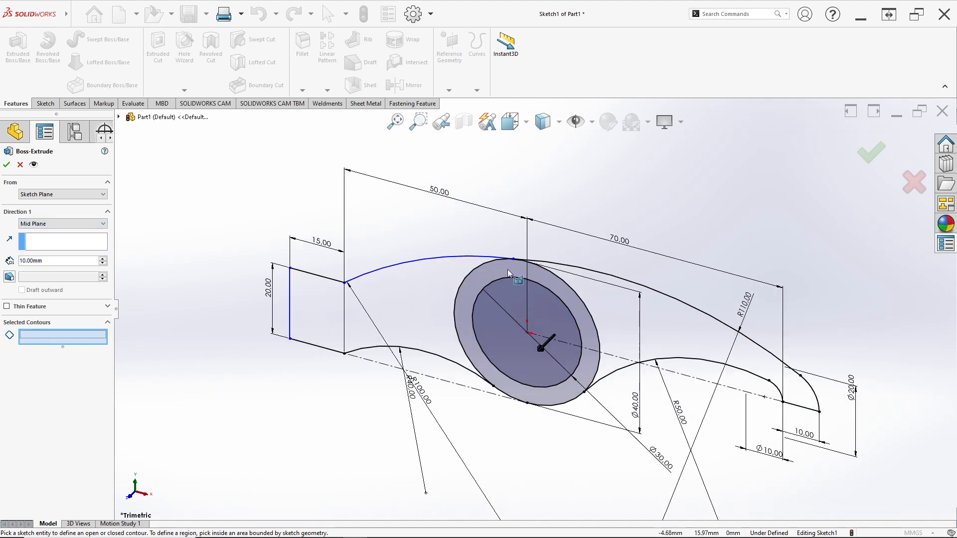
pyautogui.click(504, 270)
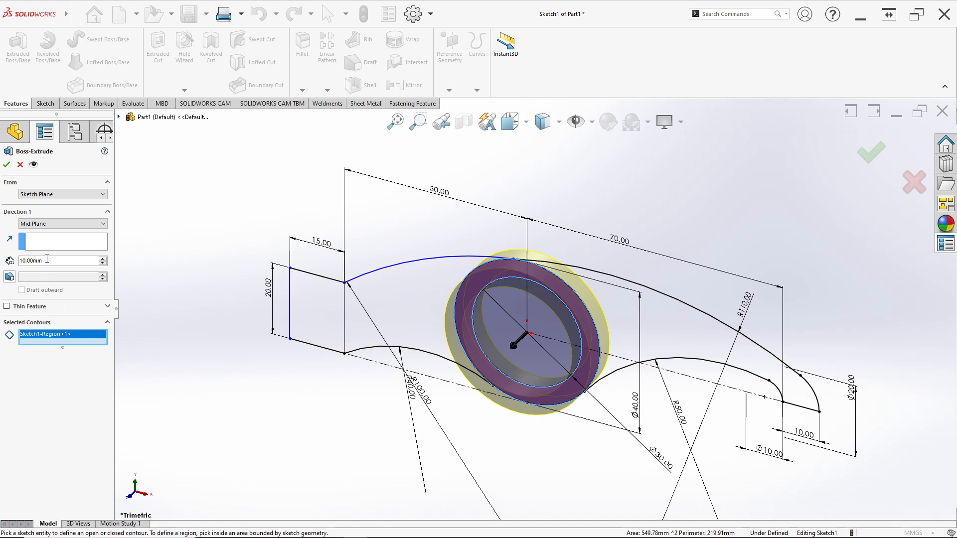
pyautogui.moveTo(48, 259); pyautogui.dragTo(23, 256)
pyautogui.write('21')
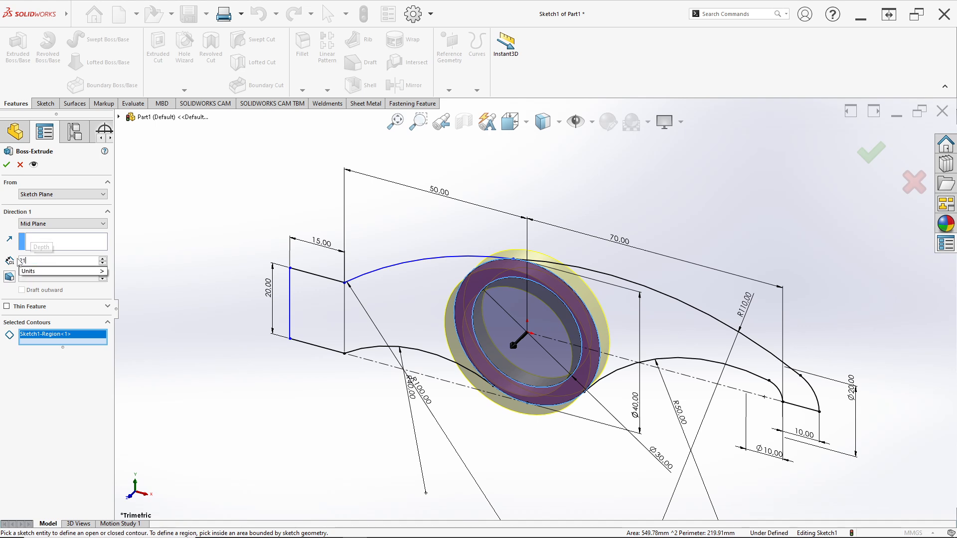
pyautogui.click(59, 378)
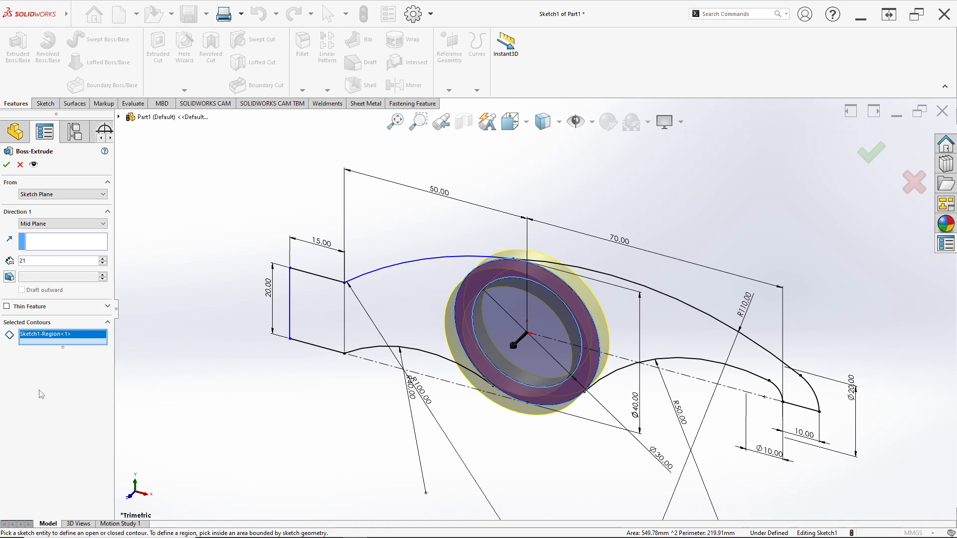
pyautogui.press('Return')
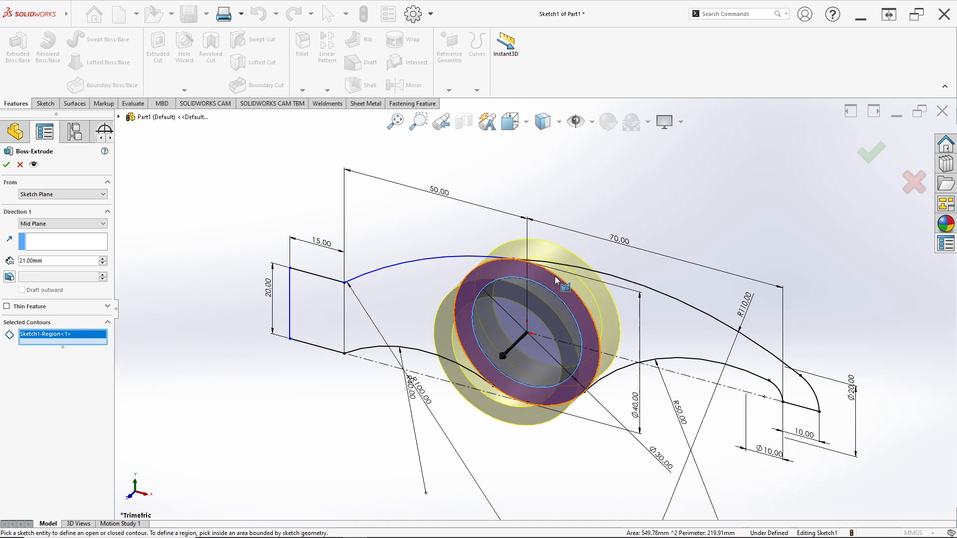
pyautogui.click(7, 165)
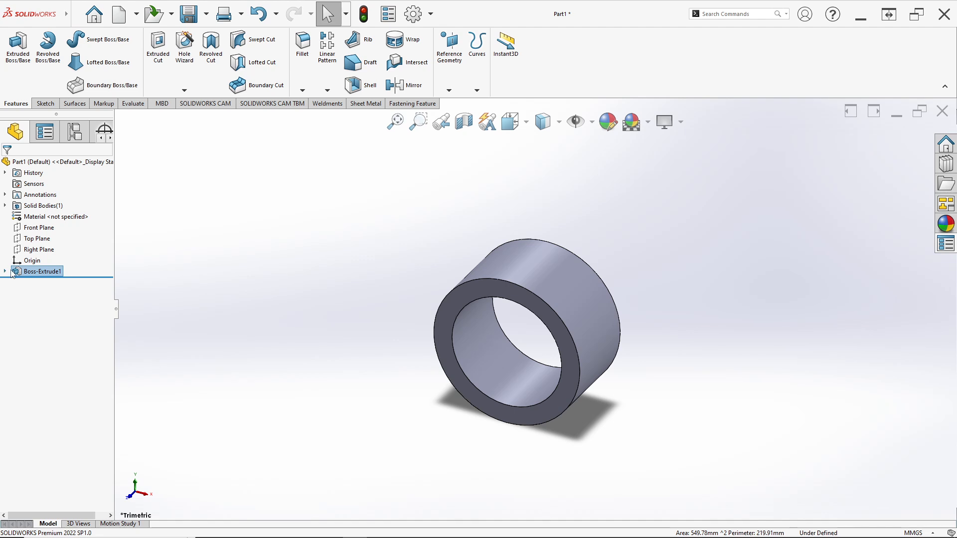
# Extrude the arm region of Sketch1 outside the 40 mm circle to a depth of 5 mm with the Mid Plane end condition
pyautogui.click(6, 271)
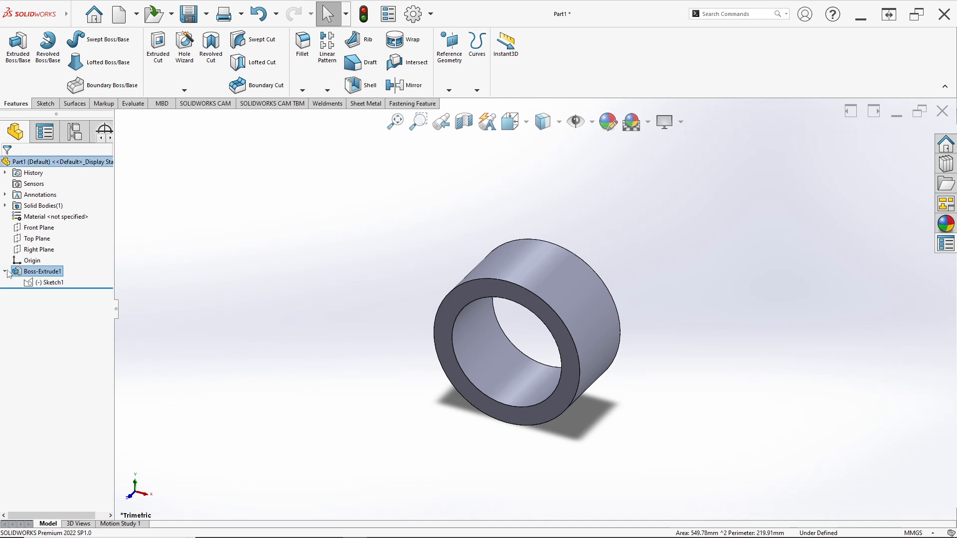
pyautogui.click(48, 283)
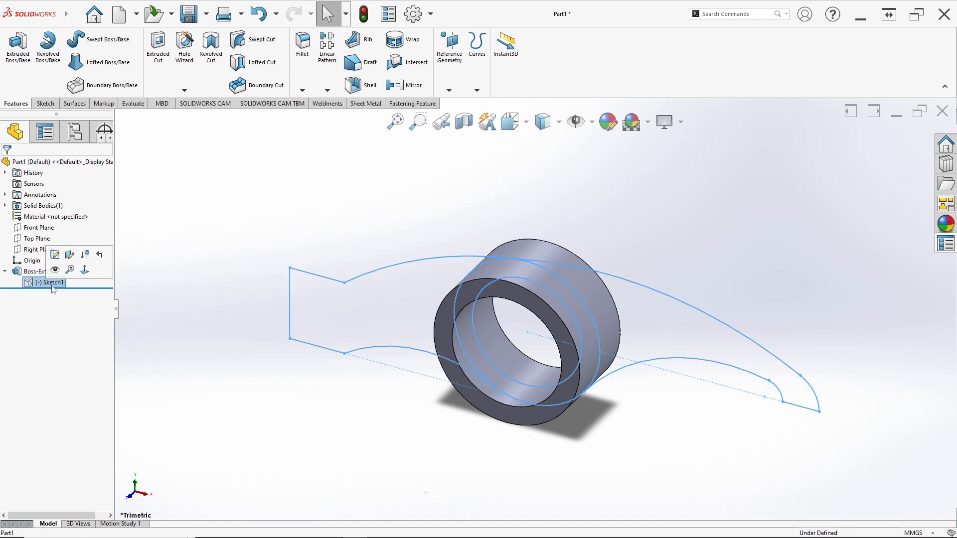
pyautogui.click(20, 70)
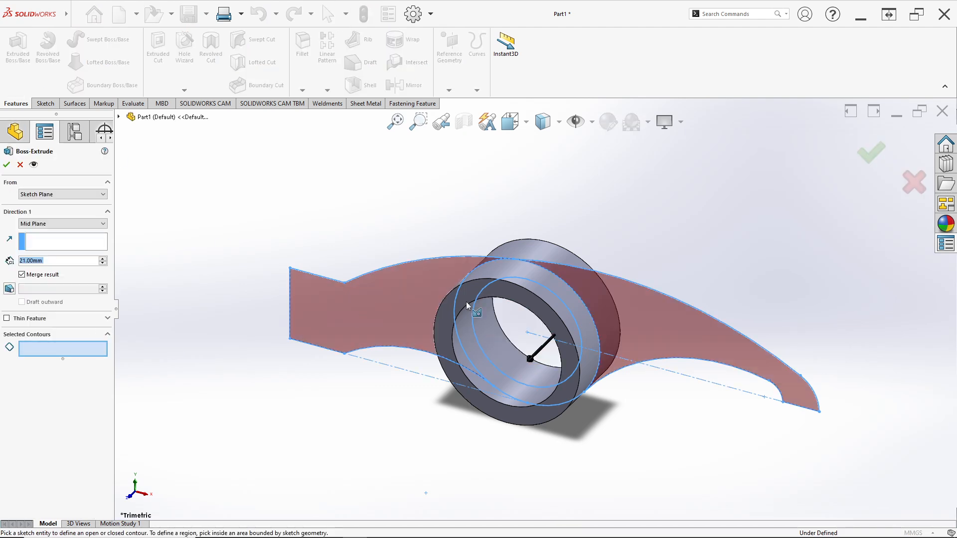
pyautogui.click(422, 299)
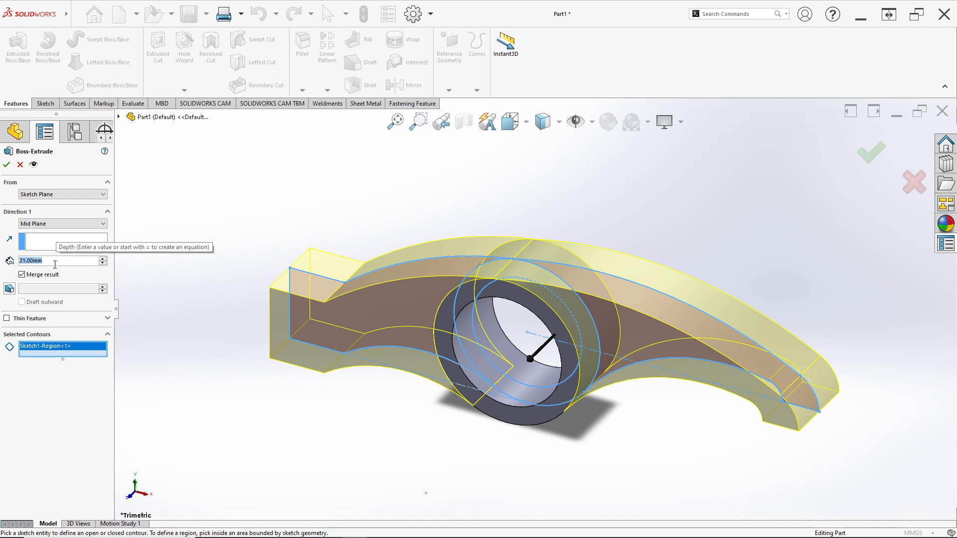
pyautogui.write('5')
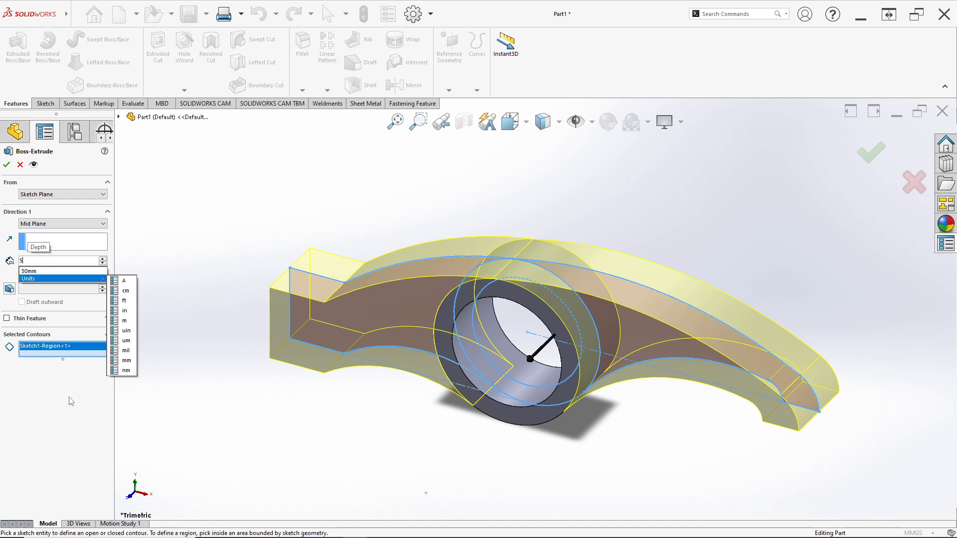
pyautogui.press('Return')
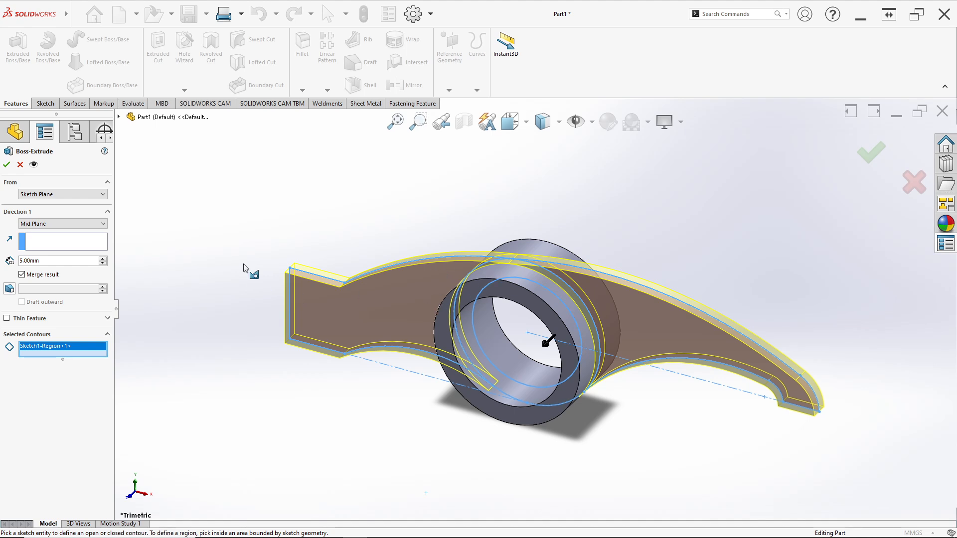
pyautogui.click(7, 165)
# Apply a grey colour, RGB 192, 192, 192, to both the ring extrusion and the arm extrusion
pyautogui.moveTo(279, 299); pyautogui.dragTo(366, 286, button='middle')
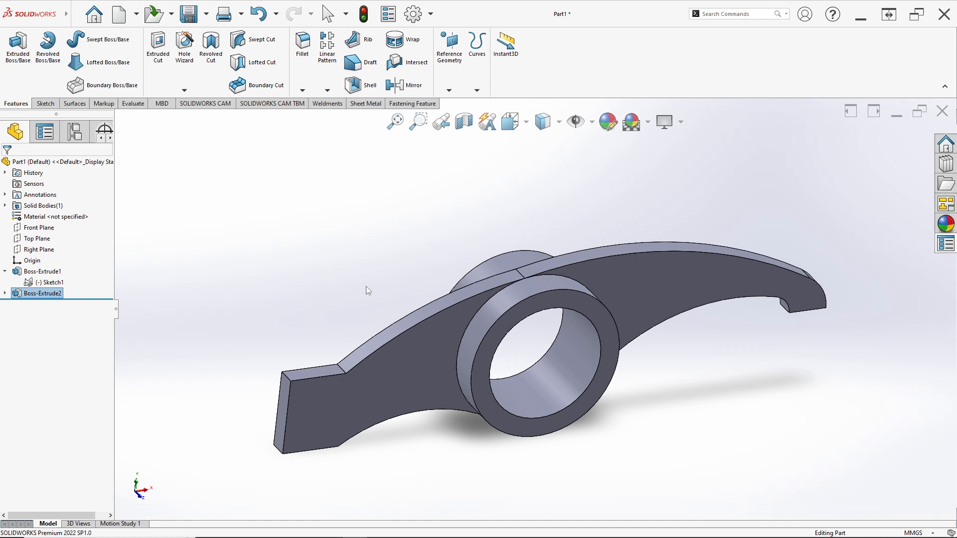
pyautogui.click(41, 271)
pyautogui.keyDown('ctrl'); pyautogui.click(45, 294); pyautogui.keyUp('ctrl')
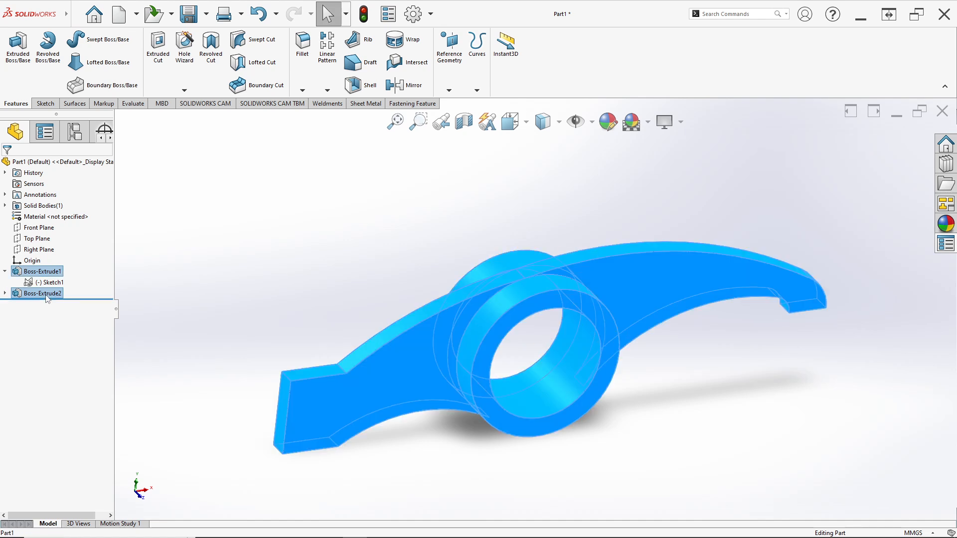
pyautogui.click(608, 121)
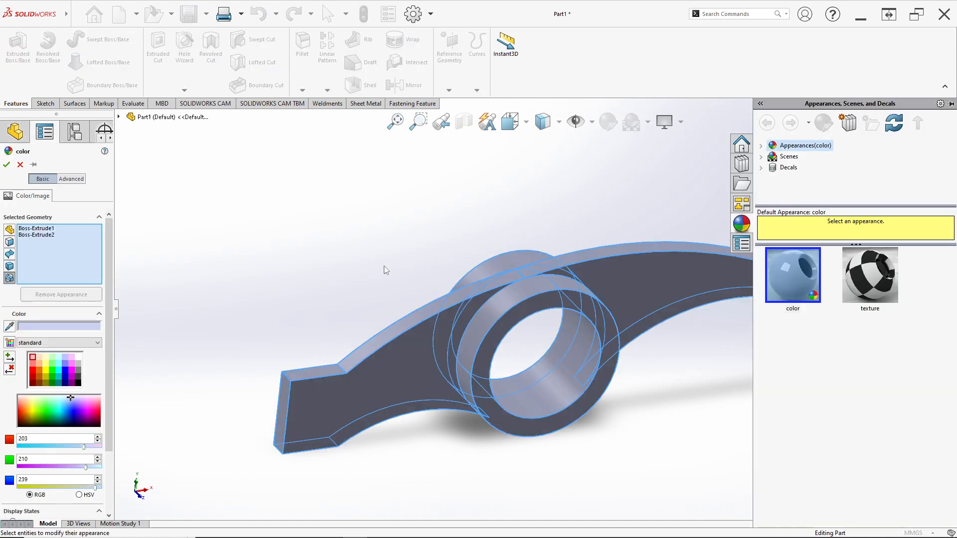
pyautogui.click(78, 364)
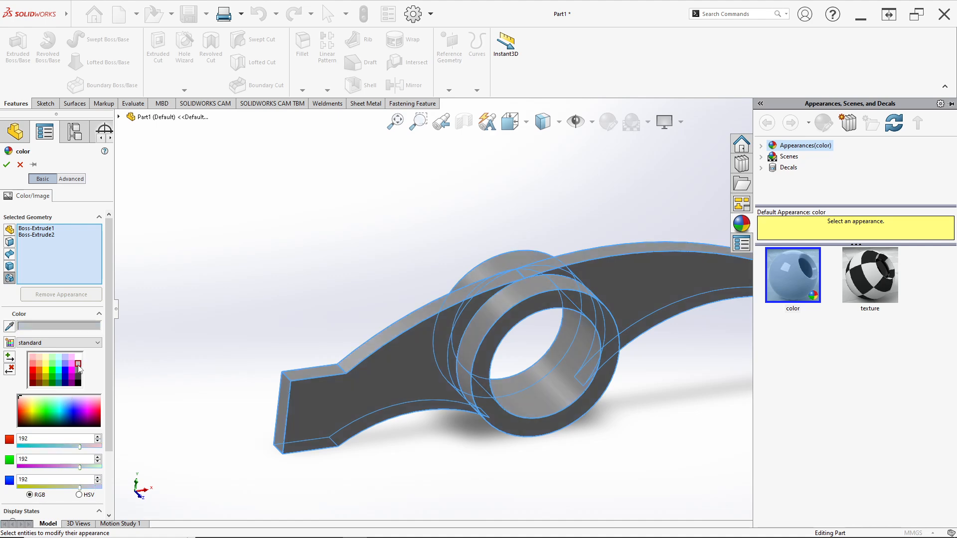
pyautogui.click(6, 166)
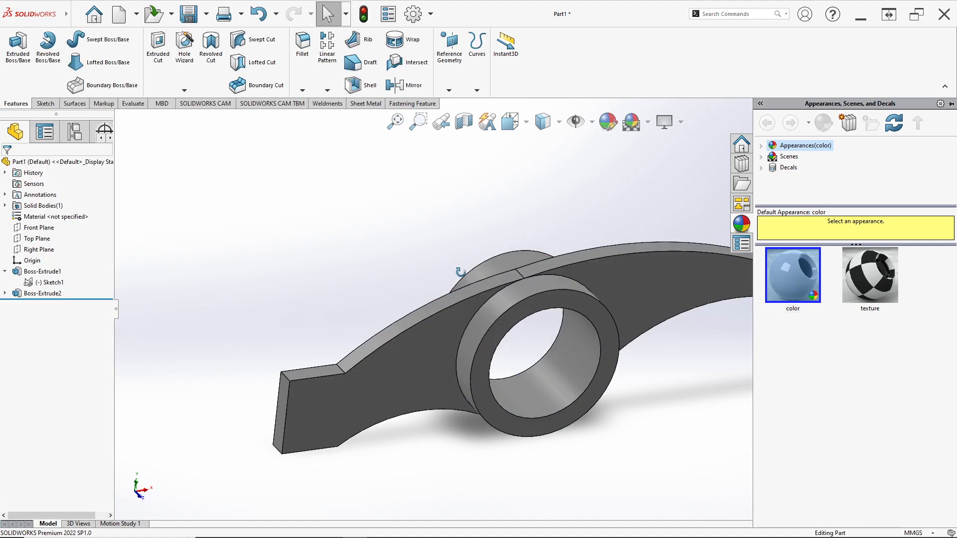
# Examine the finished rocker arm in an isometric view and compare its shape with the Rocker Arm.PNG drawing
pyautogui.press('space')
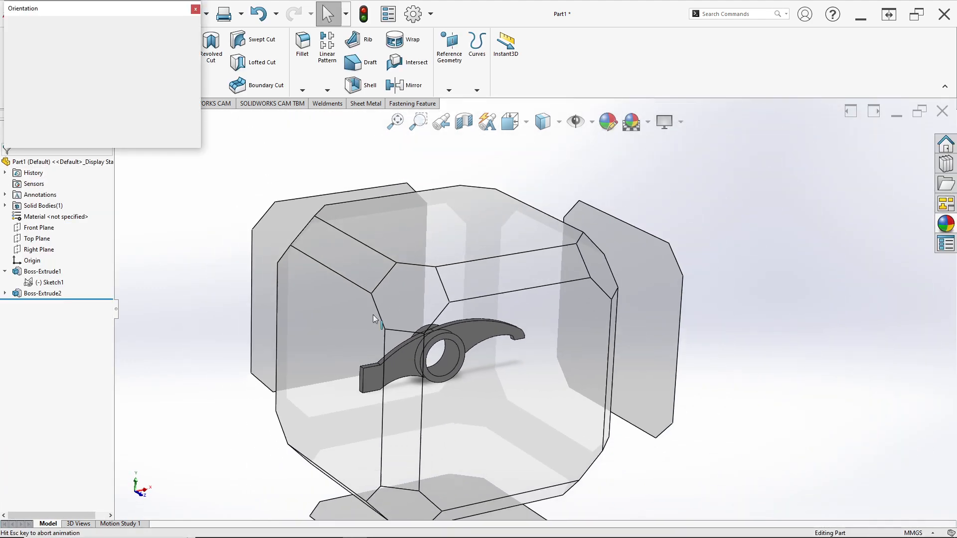
pyautogui.click(590, 324)
pyautogui.scroll(-3, 577, 312)
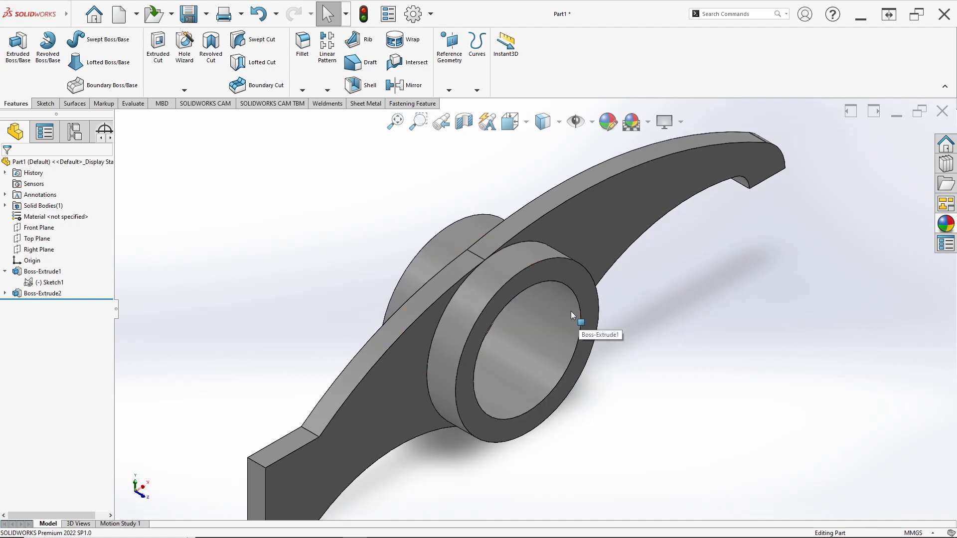
pyautogui.scroll(3, 570, 311)
pyautogui.scroll(-3, 572, 313)
pyautogui.scroll(5, 560, 312)
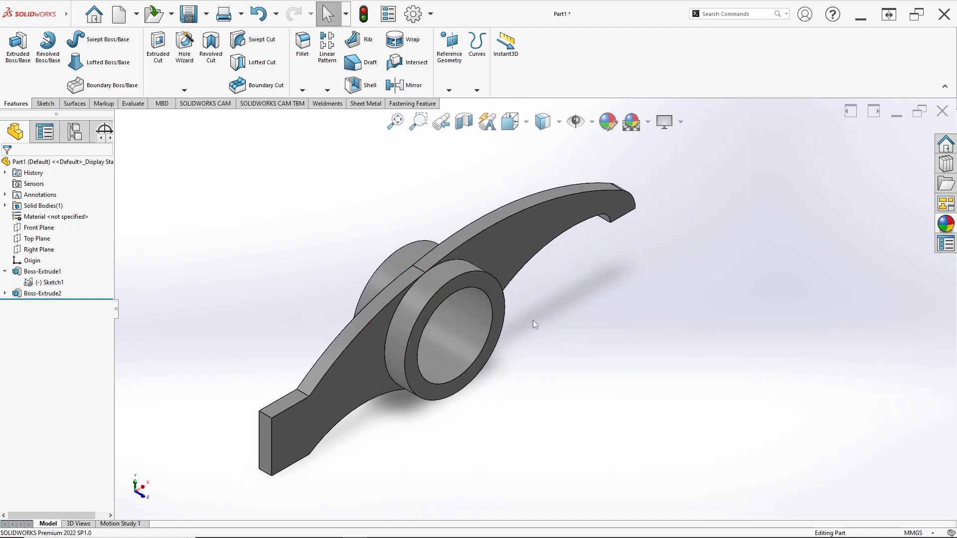
pyautogui.hotkey('alt', 'Tab')
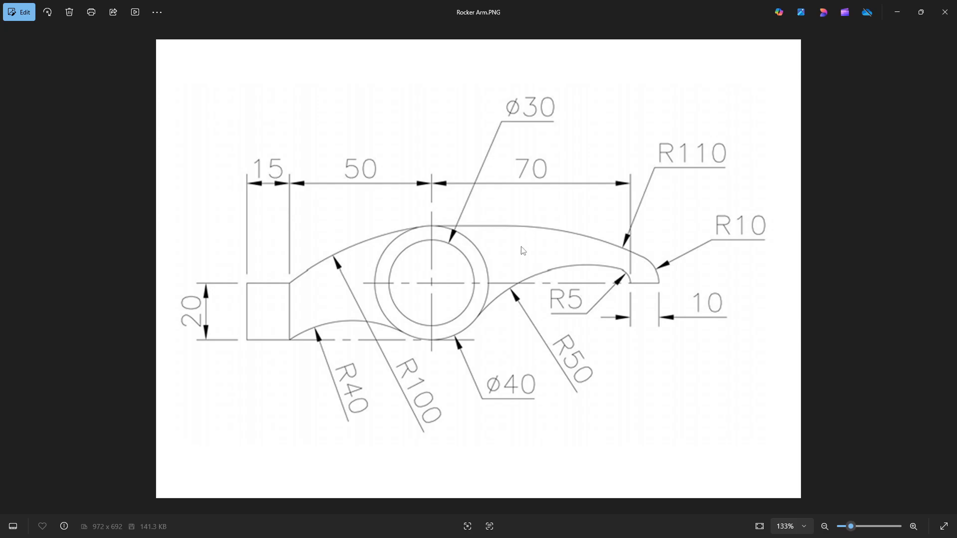
pyautogui.hotkey('alt', 'Tab')
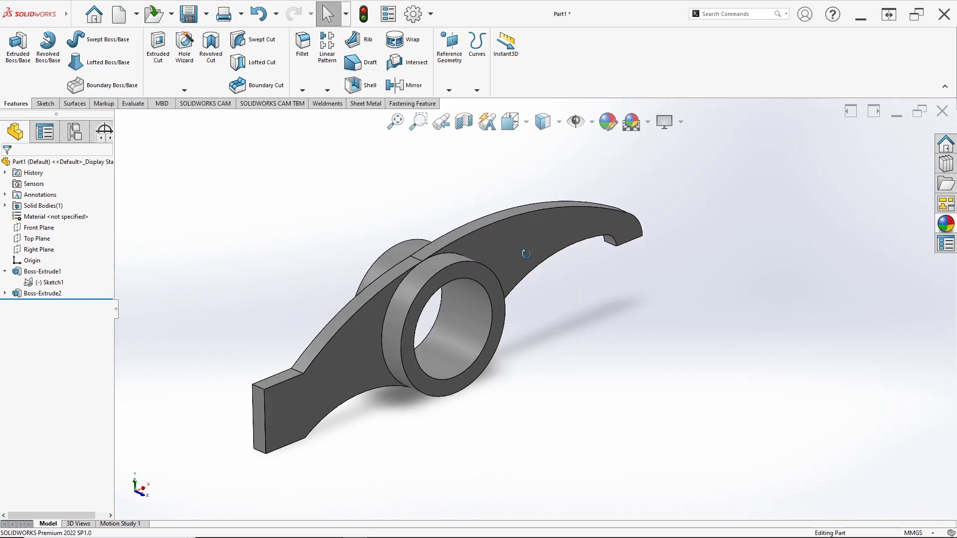
pyautogui.moveTo(525, 254); pyautogui.dragTo(528, 277, button='middle')
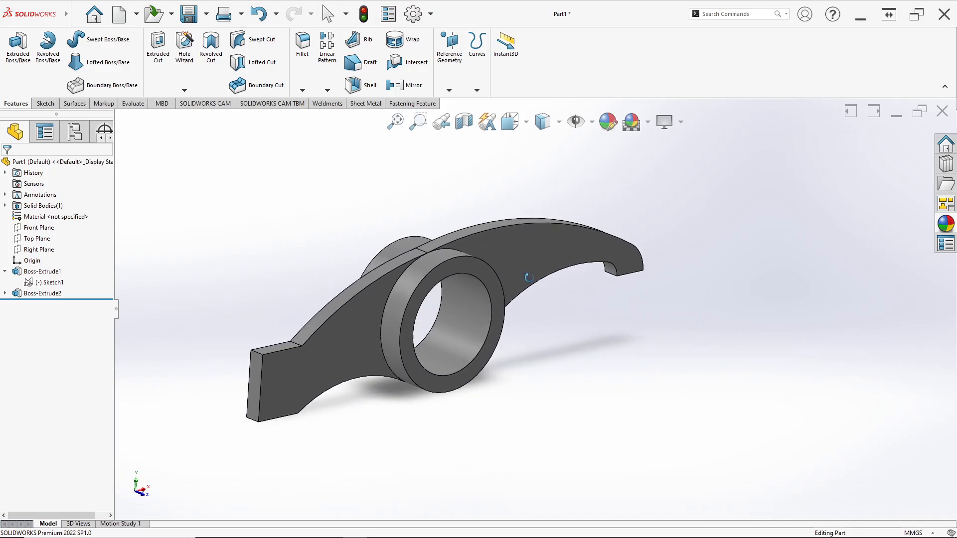
pyautogui.press('space')
pyautogui.click(427, 312)
pyautogui.keyDown('ctrl'); pyautogui.moveTo(559, 334); pyautogui.dragTo(435, 325, button='middle'); pyautogui.keyUp('ctrl')
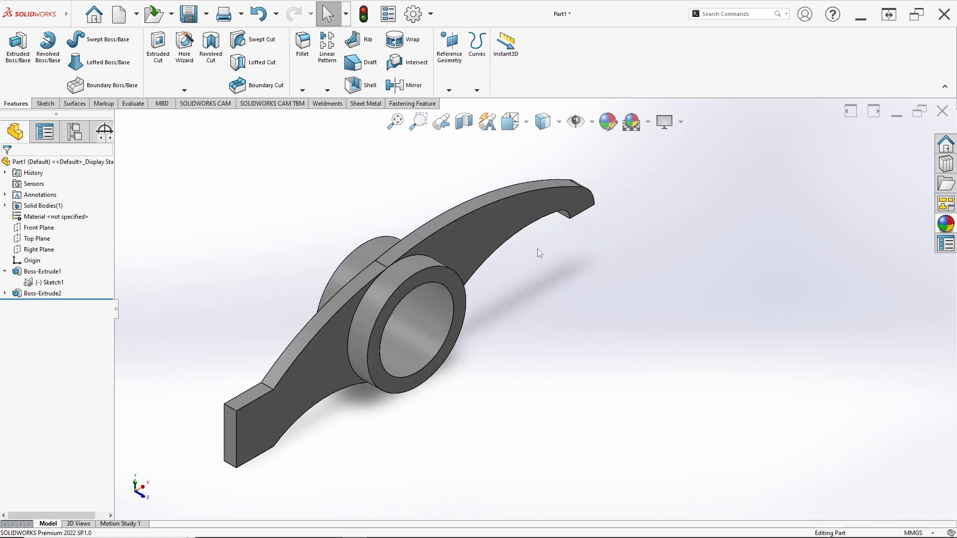